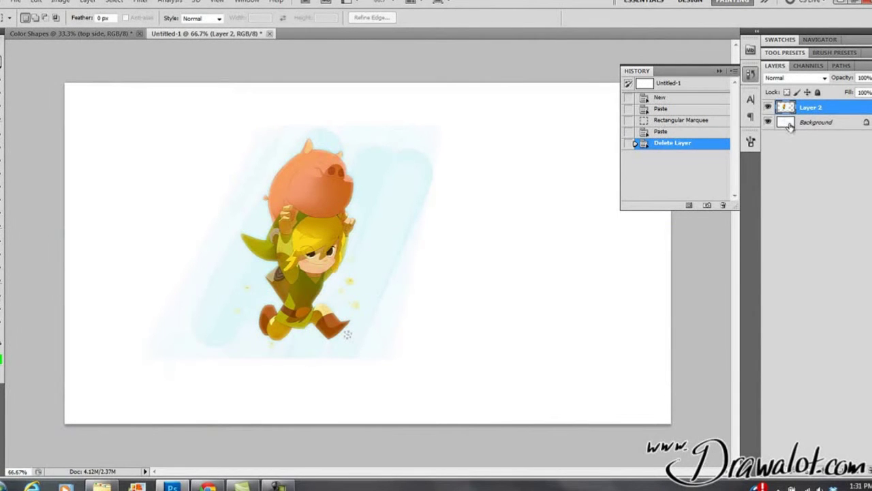
Delete the Background layer and add a solid color fill layer in light gray (#d3d3d3)
left_click_drag(784, 124, 869, 469)
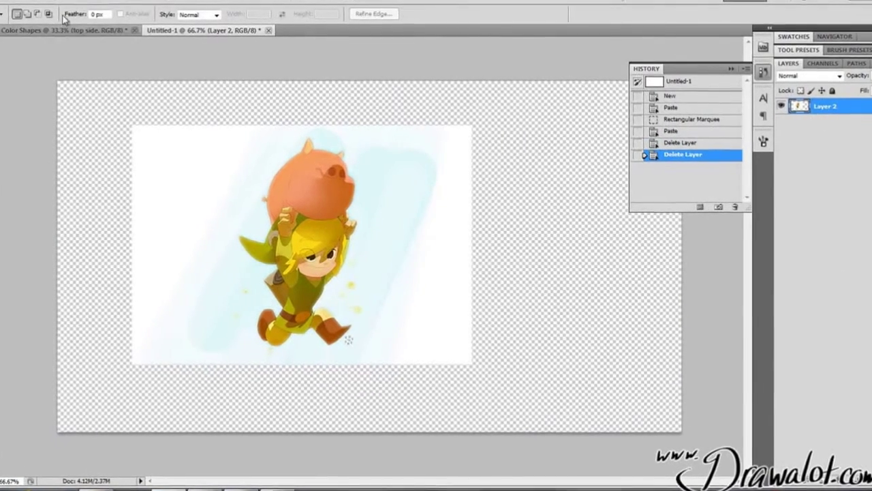
left_click(87, 1)
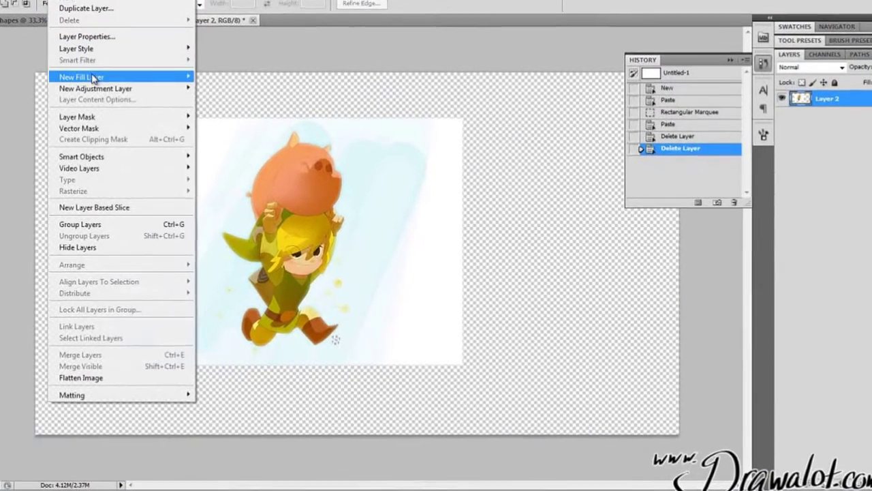
mouse_move(109, 83)
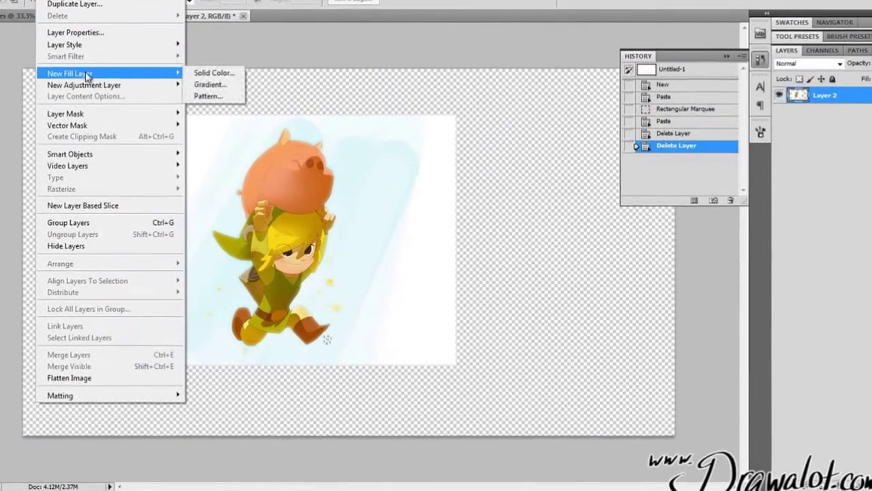
left_click(190, 70)
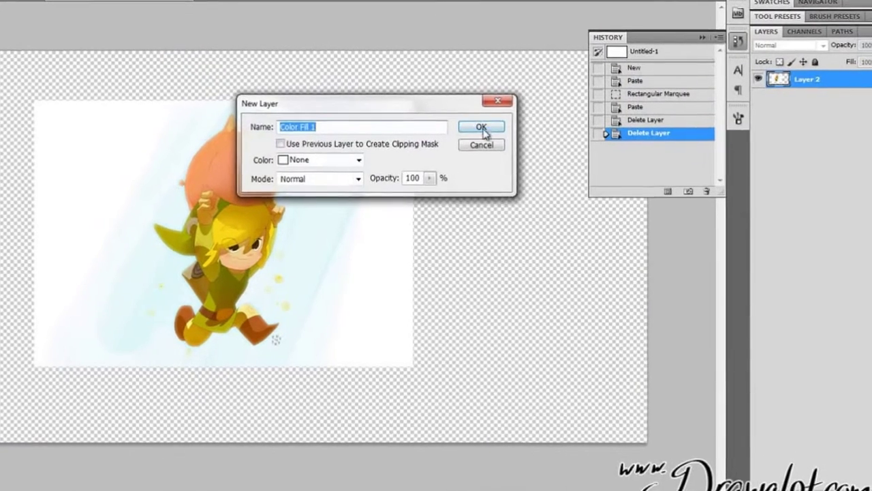
left_click(482, 129)
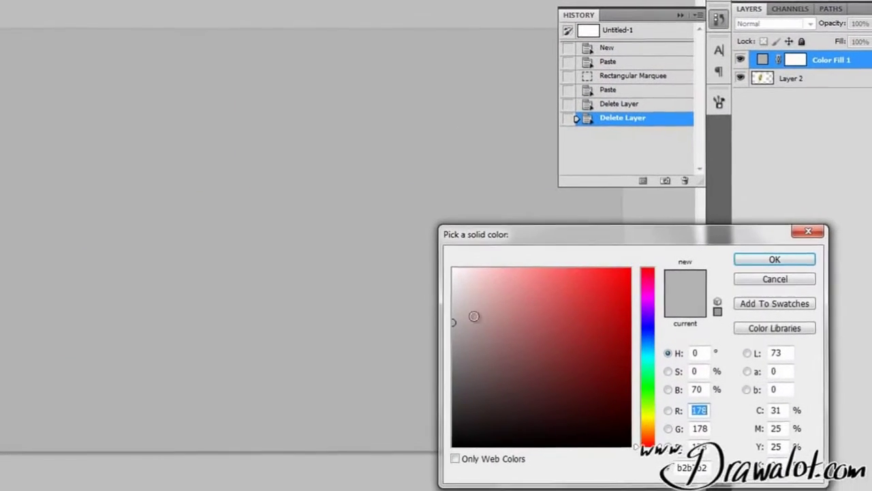
left_click_drag(454, 279, 439, 270)
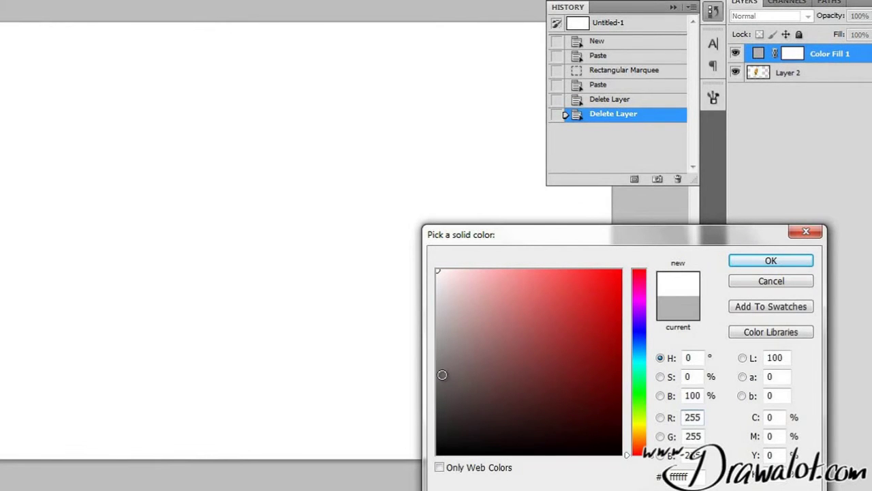
left_click(437, 301)
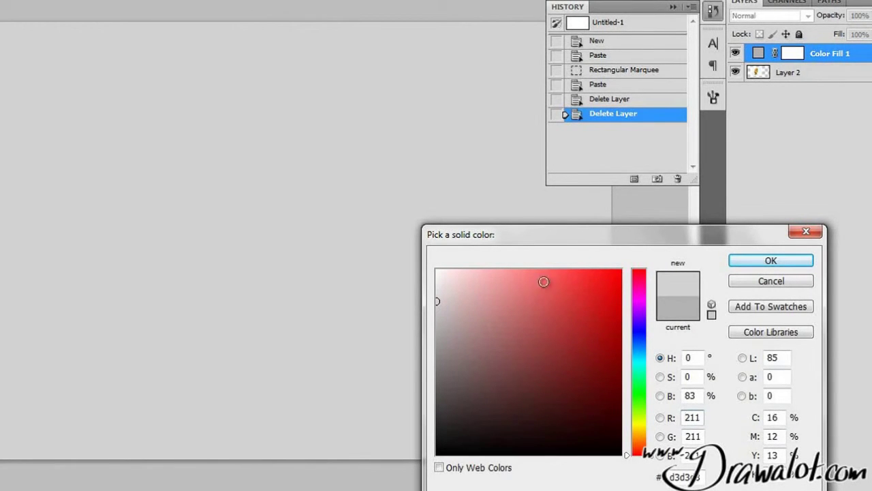
left_click(758, 263)
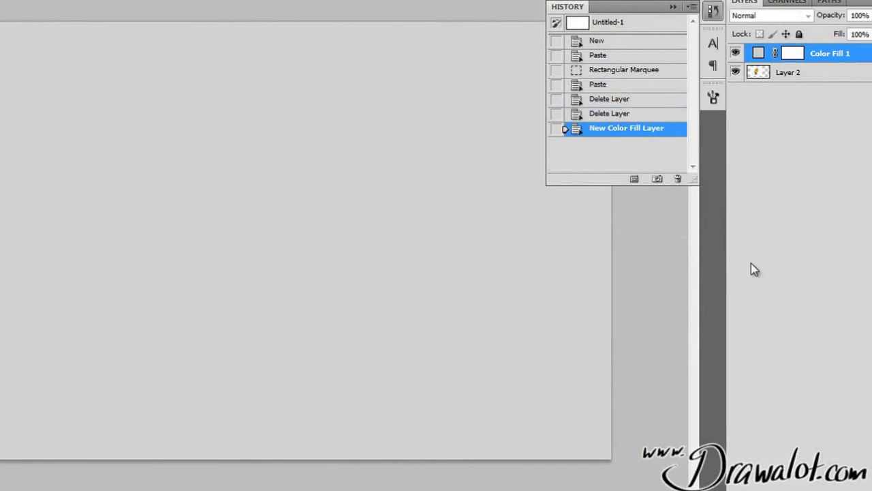
Move the color fill layer beneath the artwork layer and rename the artwork layer "ref art"
left_click_drag(762, 55, 756, 85)
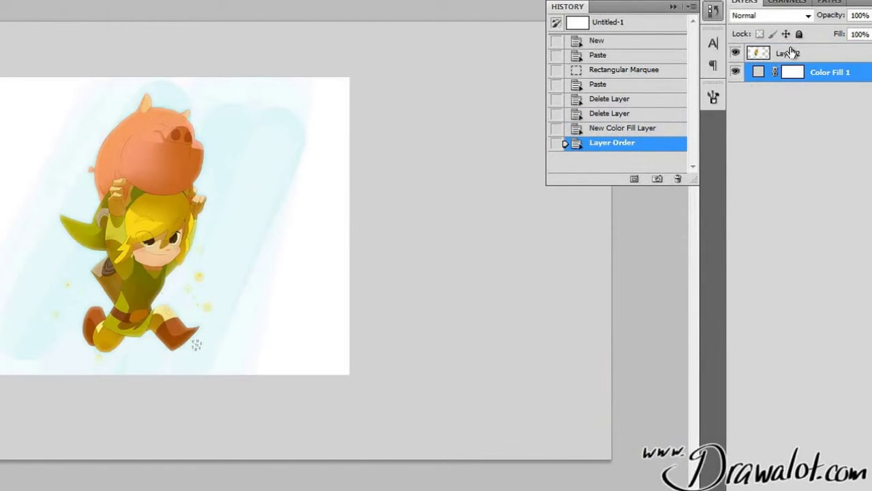
left_click(789, 58)
double_click(789, 57)
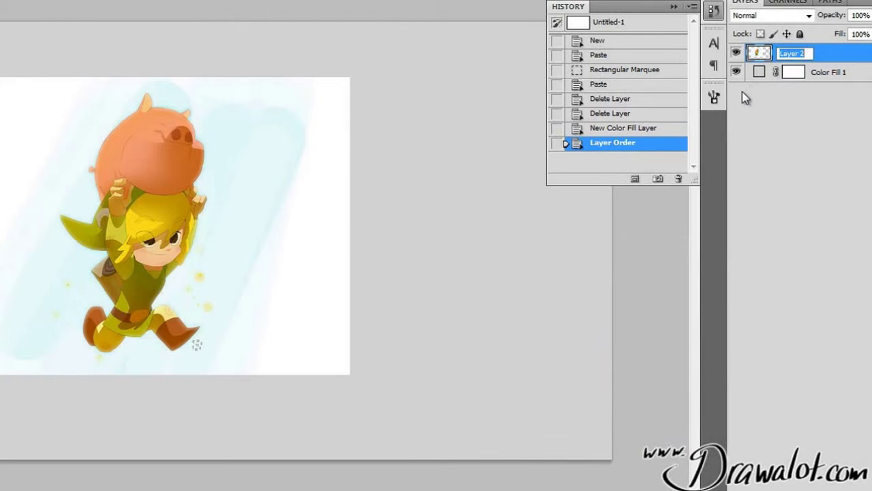
type("ref art")
key("Return")
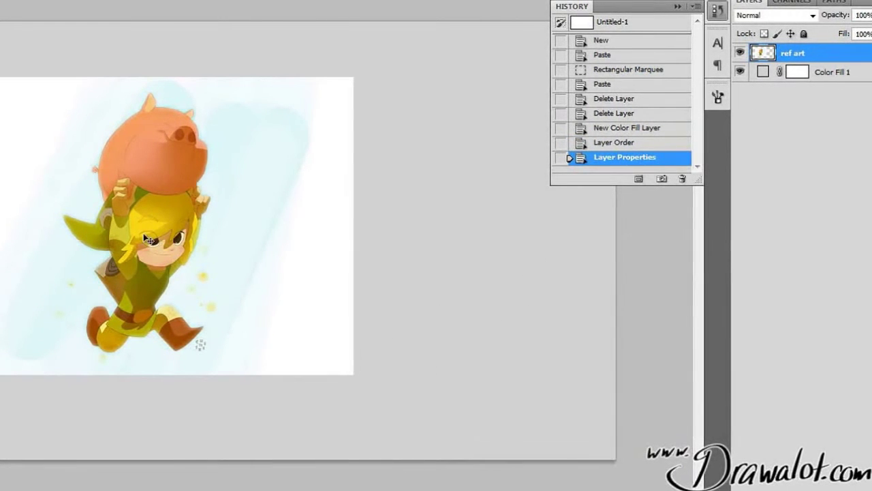
Shift the artwork toward the canvas center and duplicate its layer as "ref art thumb"
left_click_drag(203, 256, 289, 284)
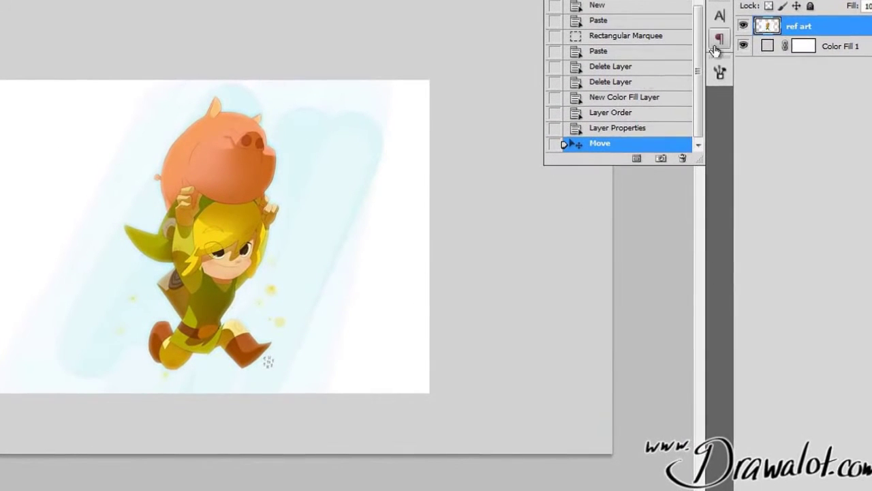
left_click_drag(767, 29, 803, 36)
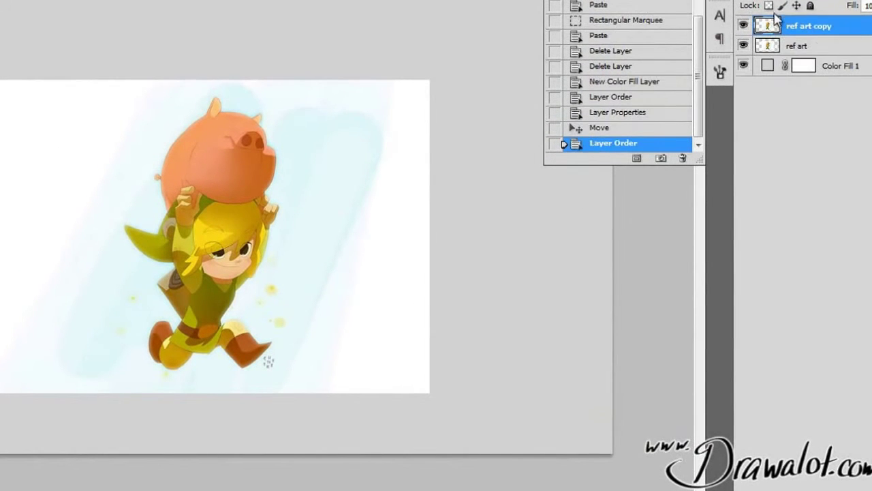
double_click(817, 27)
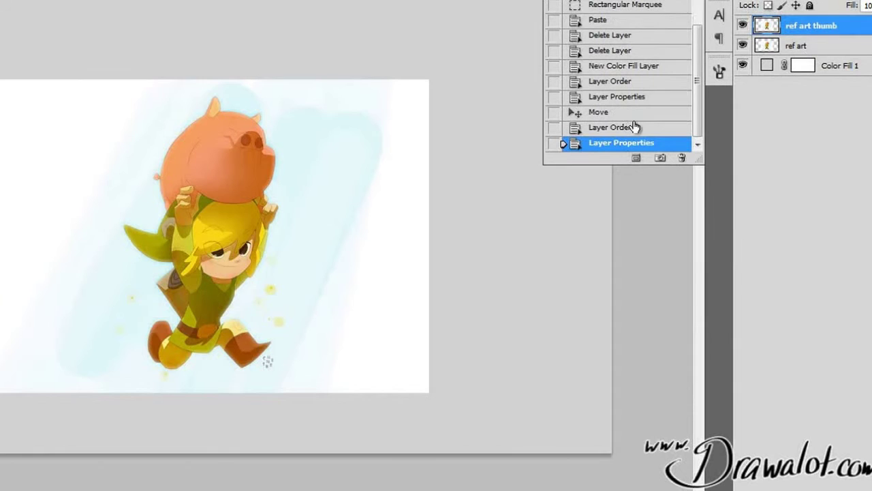
Scale the "ref art thumb" layer down to about two thirds of its size and hide the "ref art" layer
key("ctrl+t")
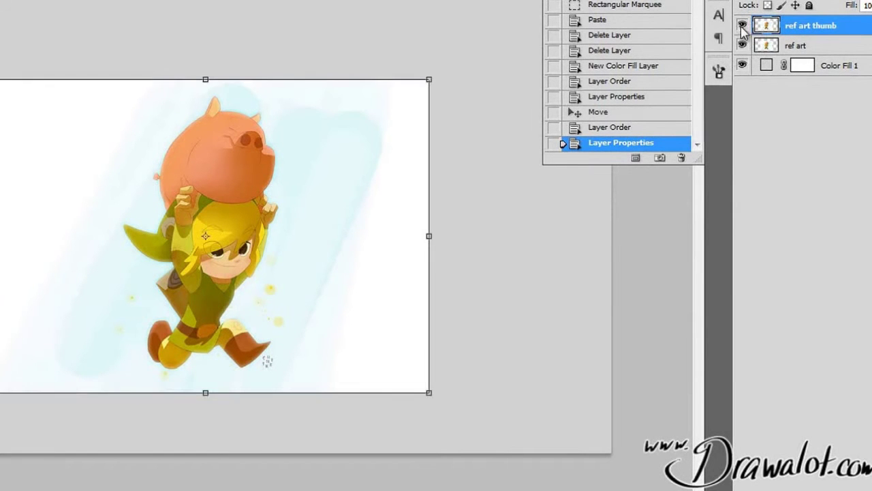
left_click_drag(2, 373, 122, 295)
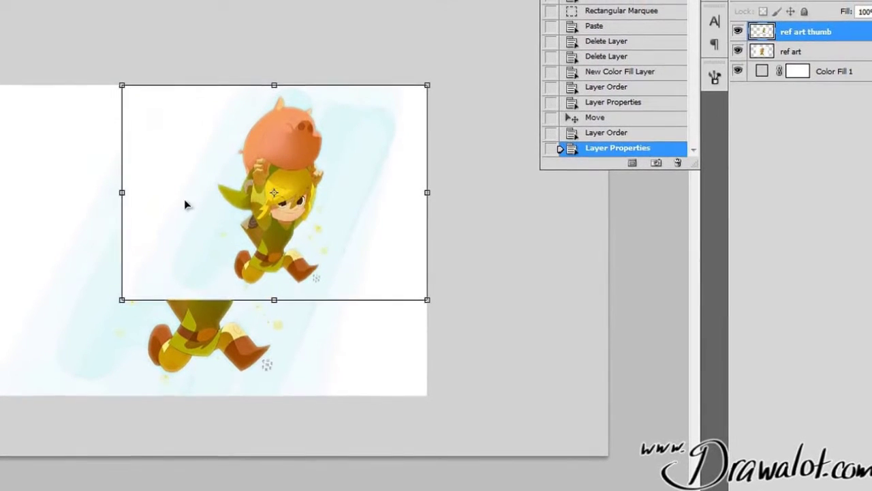
key("Return")
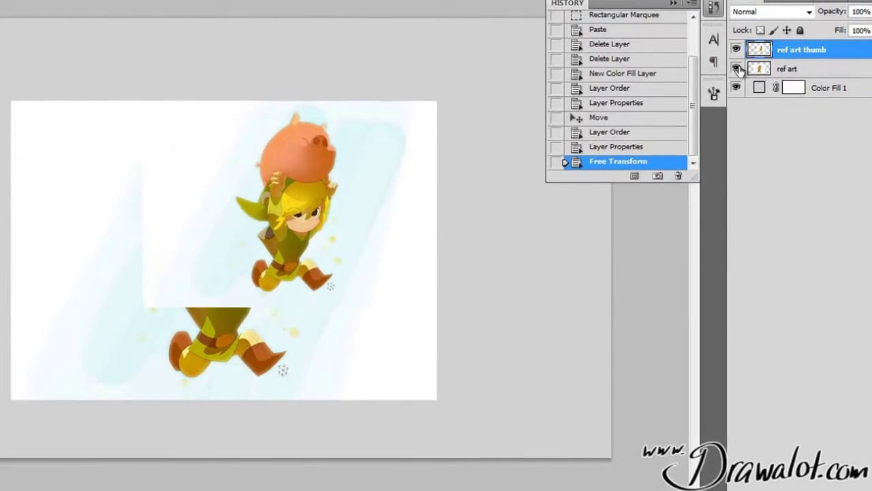
left_click(736, 66)
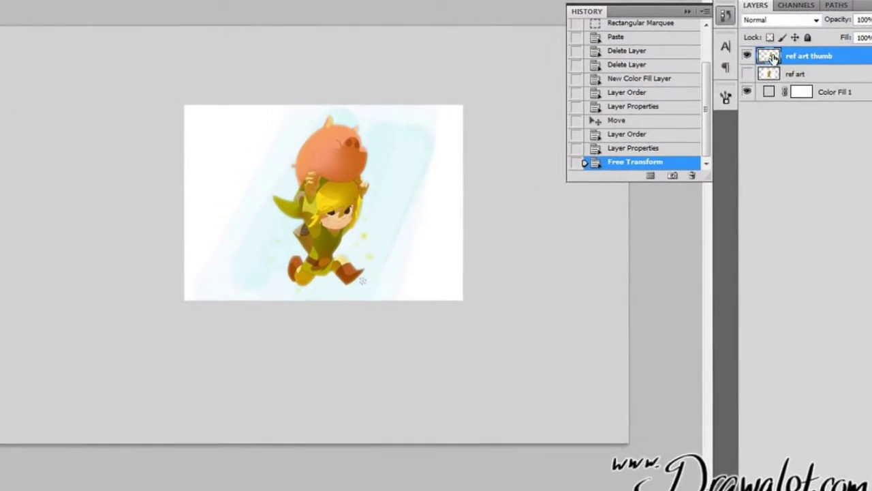
Trim the thumbnail to the character by clearing the empty background on both sides and deselecting
left_click_drag(126, 73, 227, 257)
left_click_drag(288, 238, 292, 327)
key("Delete")
key("ctrl+d")
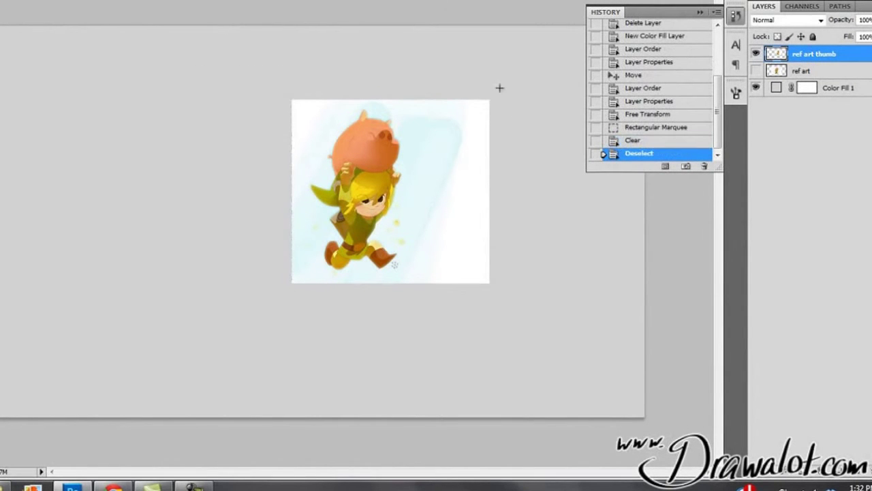
left_click_drag(431, 291, 408, 320)
key("Delete")
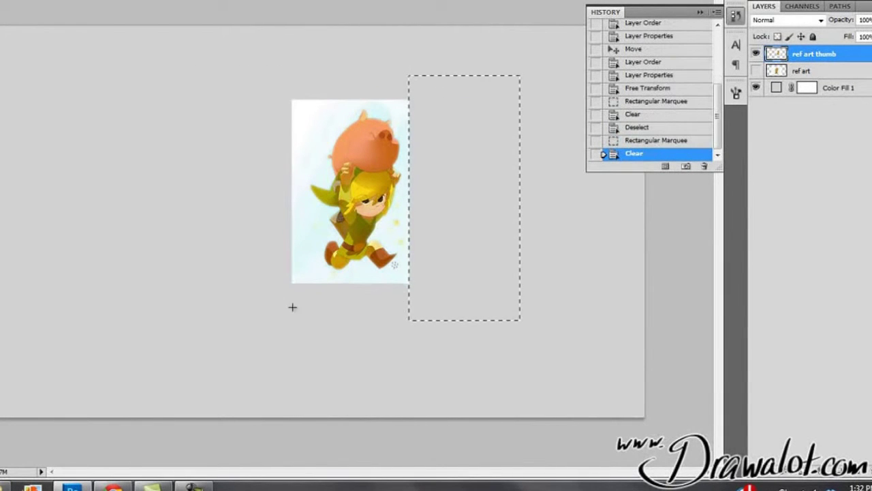
key("ctrl+d")
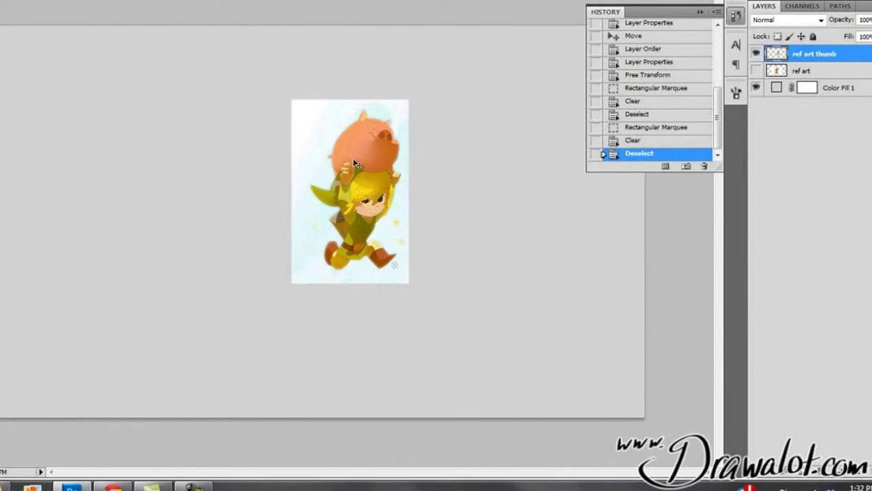
Move the thumbnail into the canvas's upper-left corner and check both reference layers' visibility, leaving only "ref art" hidden
left_click_drag(354, 164, 38, 105)
left_click(757, 54)
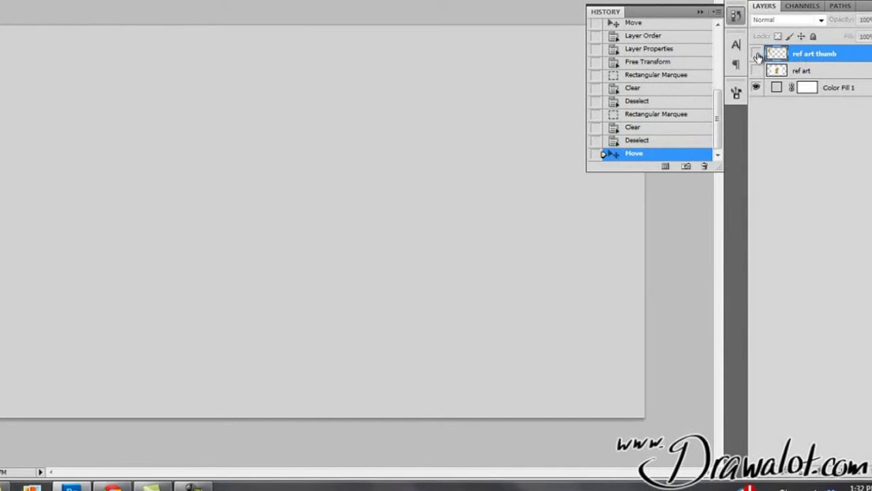
left_click(756, 55)
left_click(756, 71)
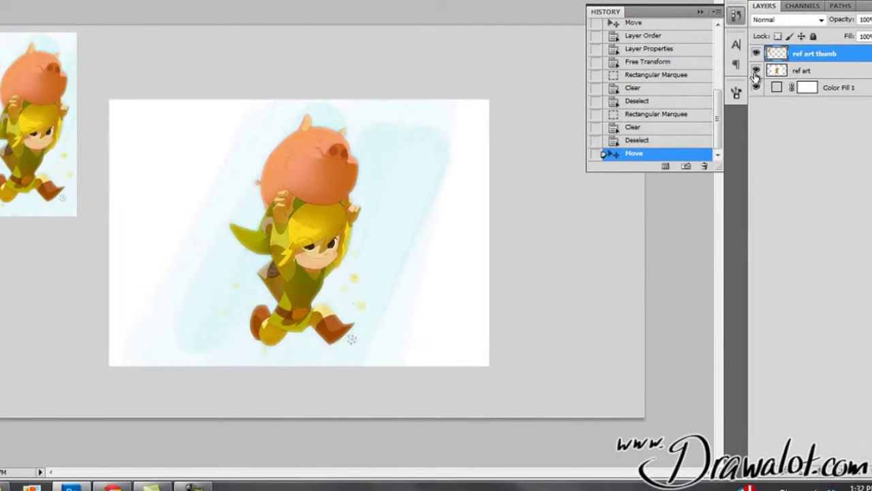
left_click(756, 71)
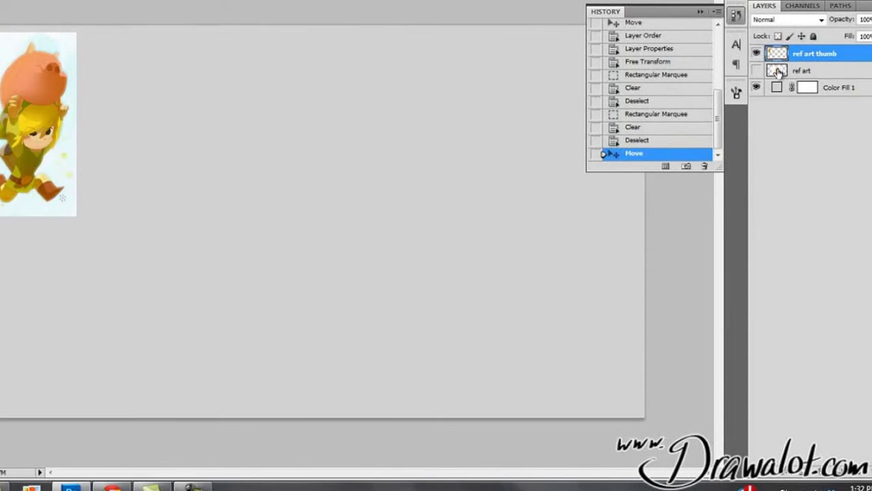
Group the "ref art thumb" and "ref art" layers and name the group "ref"
left_click(777, 71, "shift")
left_click_drag(777, 71, 842, 469)
double_click(806, 53)
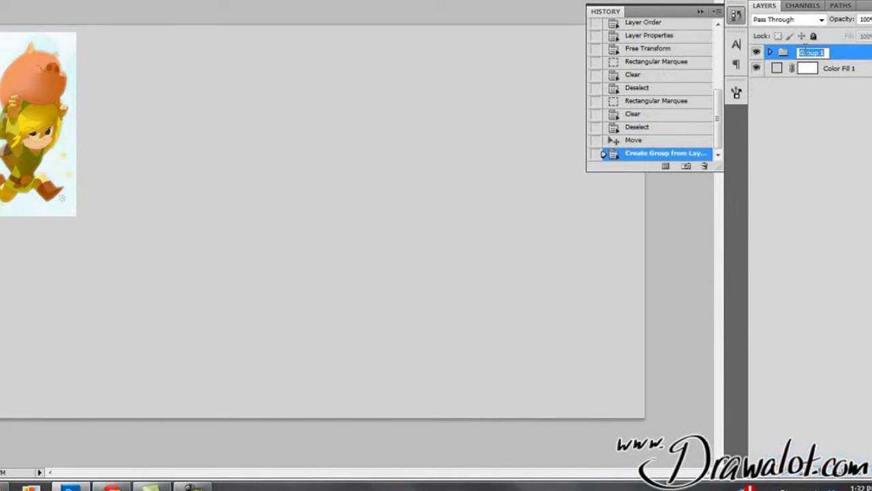
type("ref")
key("Return")
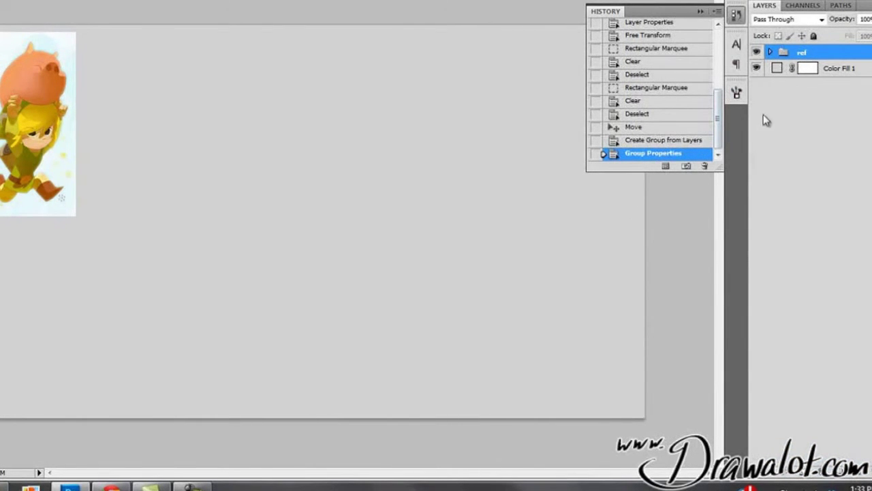
Collapse the history list and make the Color Fill 1 layer active
left_click(701, 7)
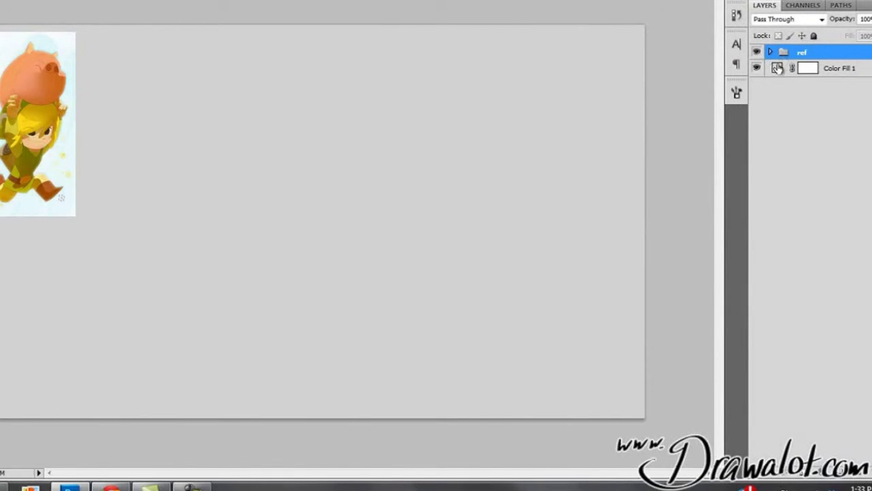
left_click(777, 68)
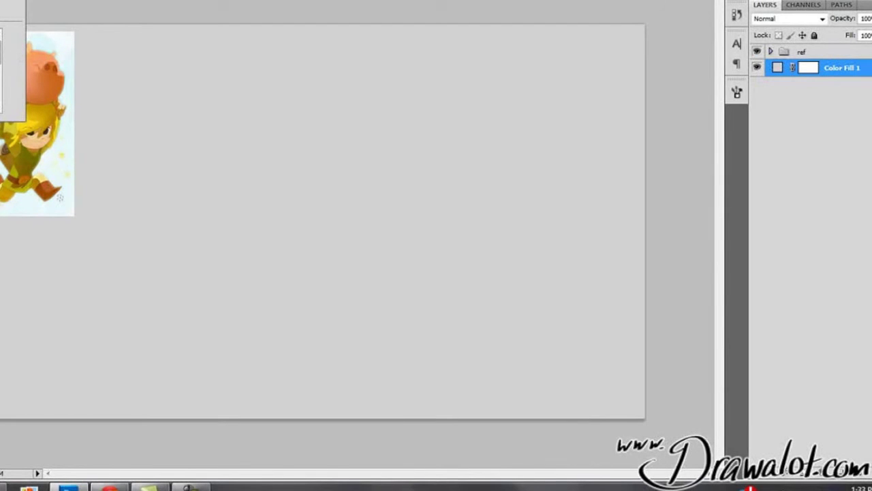
key("Return")
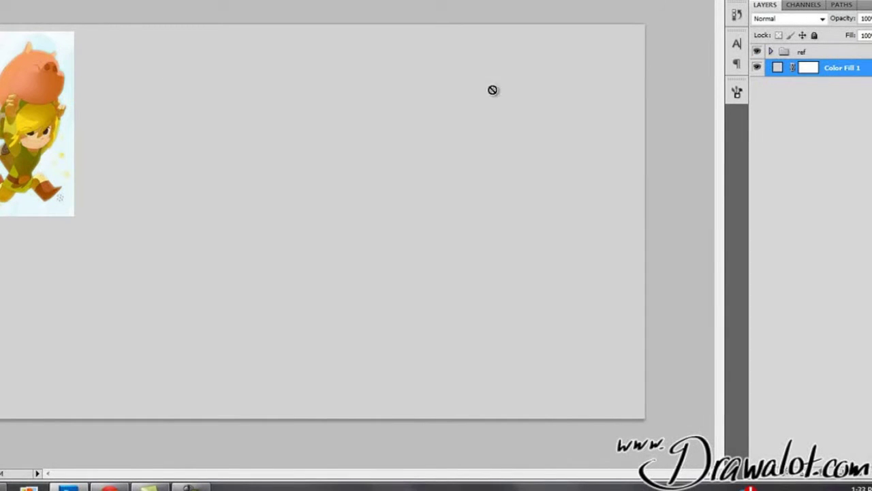
left_click(857, 477)
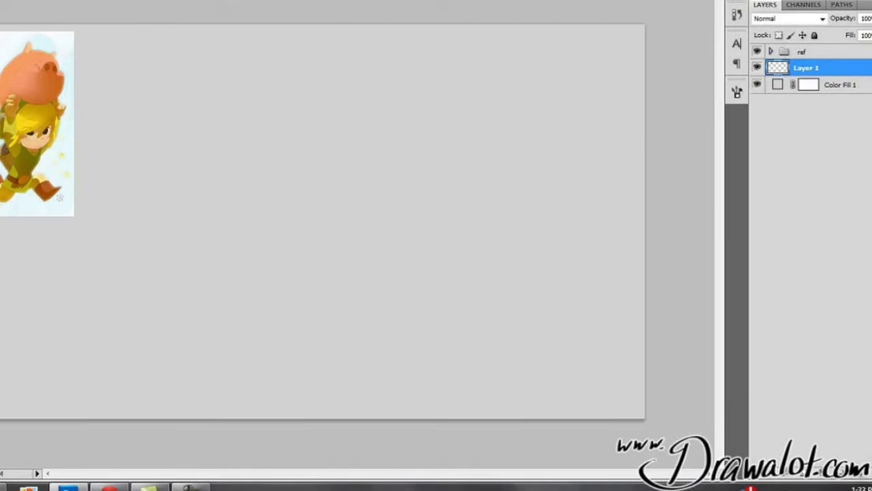
key("ctrl+z")
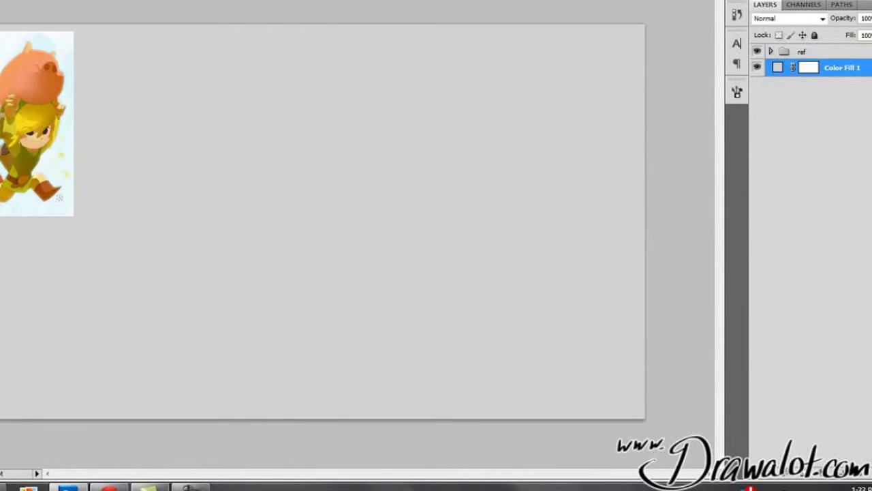
key("alt+l")
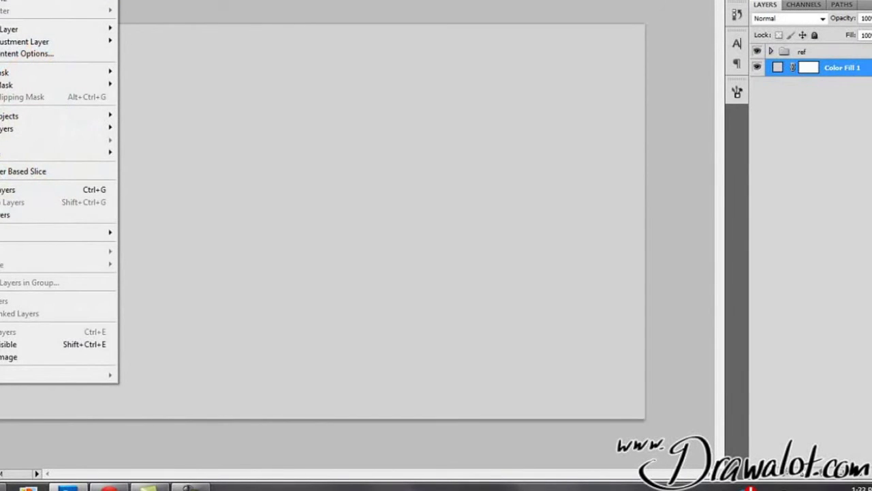
key("Right")
key("Escape")
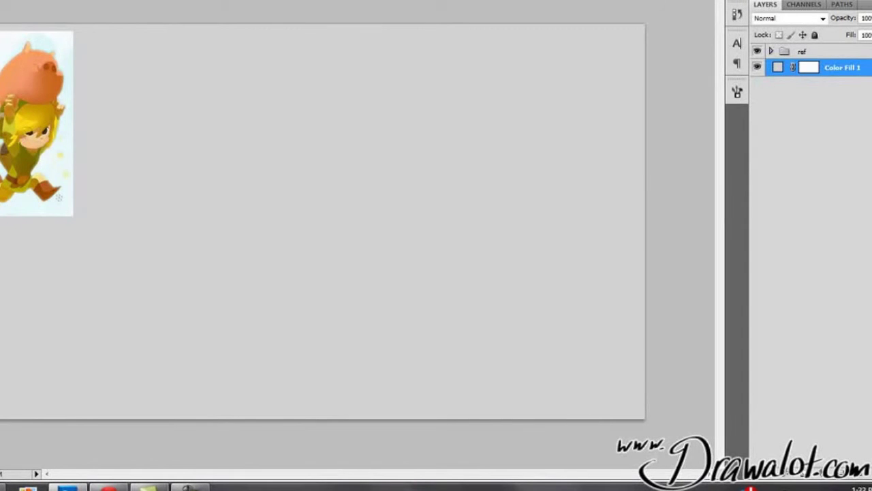
Create a new layer named "sketch" directly above Color Fill 1 and keep it active
key("ctrl+shift+n")
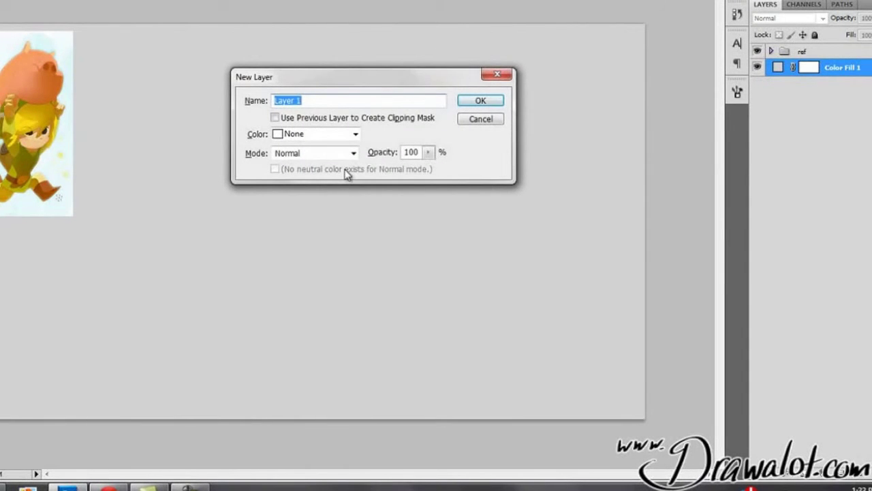
type("sketch")
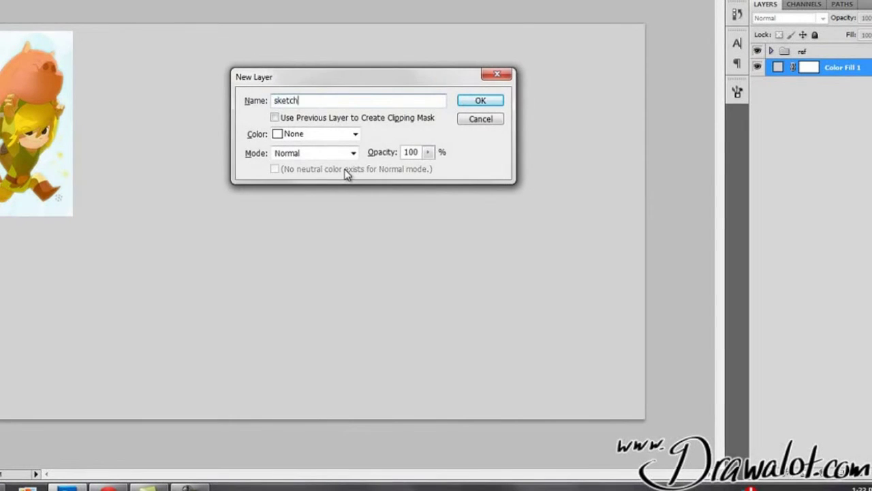
key("Return")
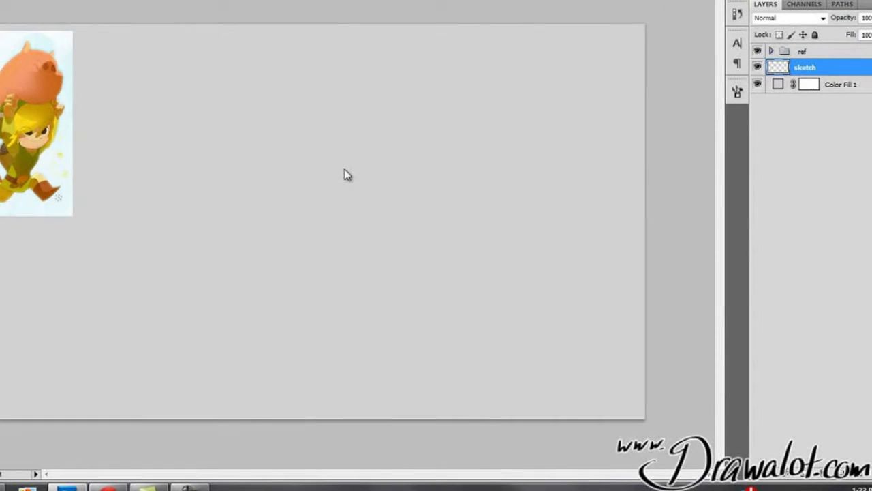
left_click(778, 87)
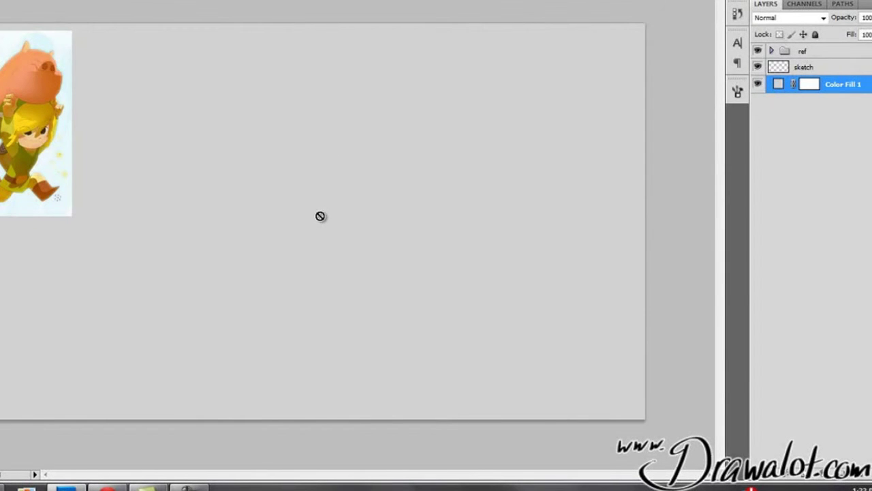
left_click(780, 68)
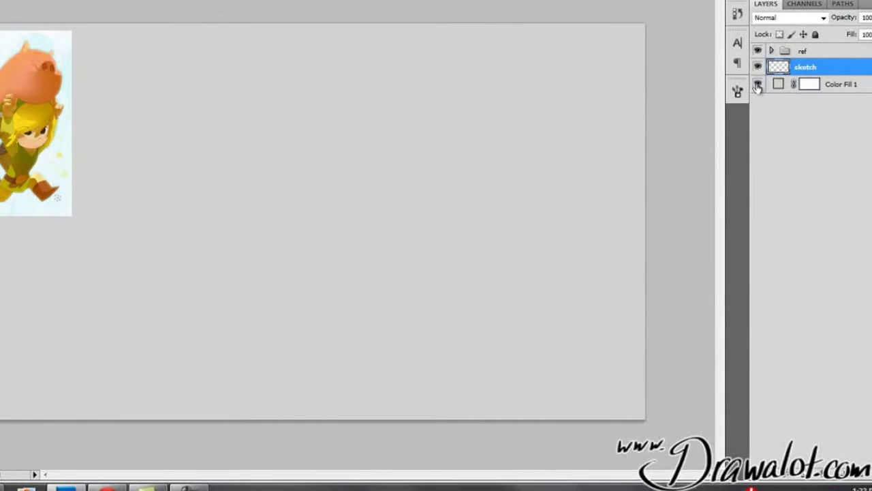
Lock the whole "ref" group and make the "sketch" layer active again
left_click(784, 53)
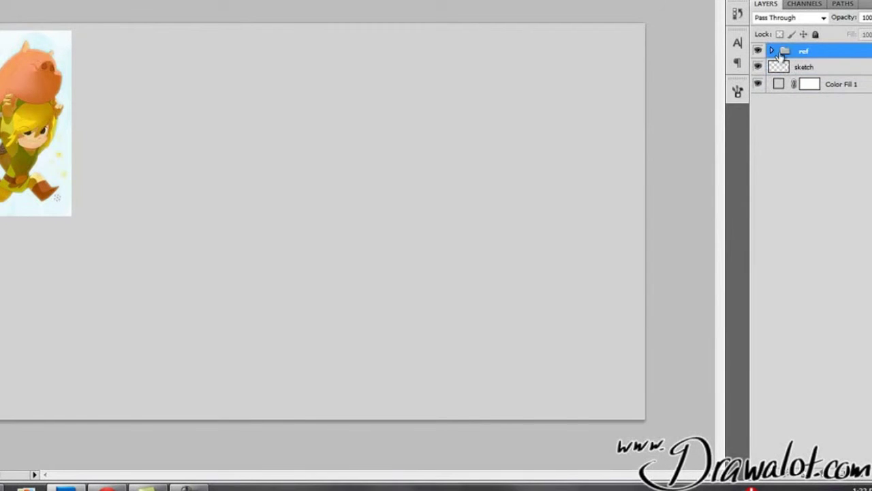
left_click(816, 35)
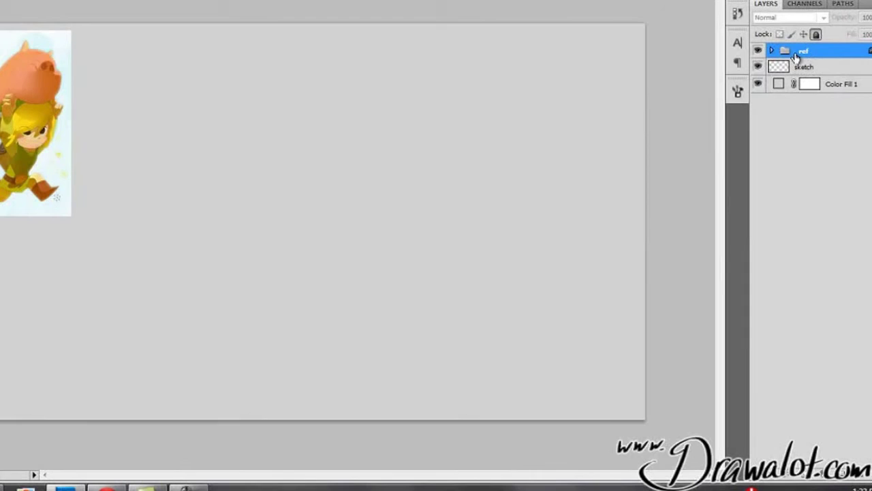
left_click(778, 88)
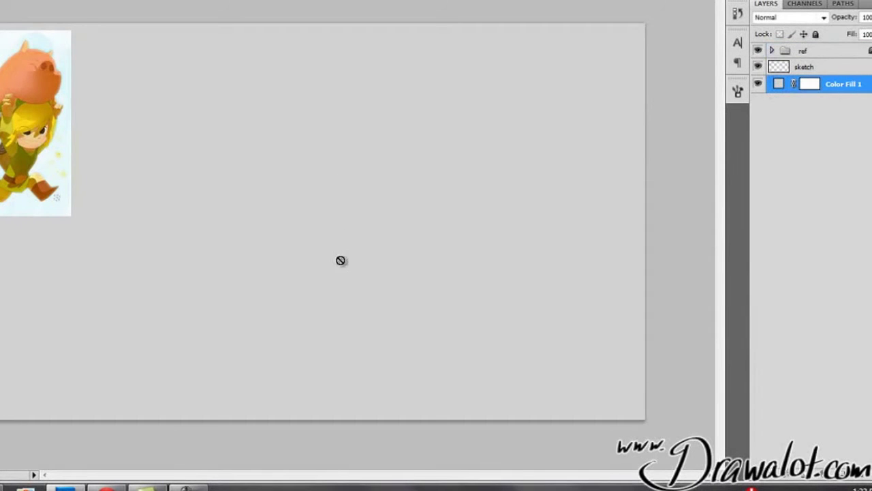
left_click(782, 69)
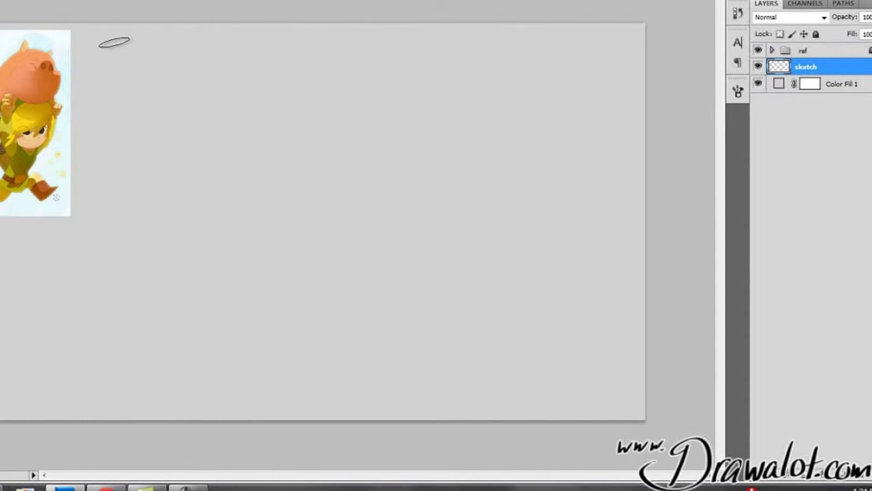
Try a dab and a zigzag stroke with a soft gray brush on the "sketch" layer, undoing each
left_click(2, 1)
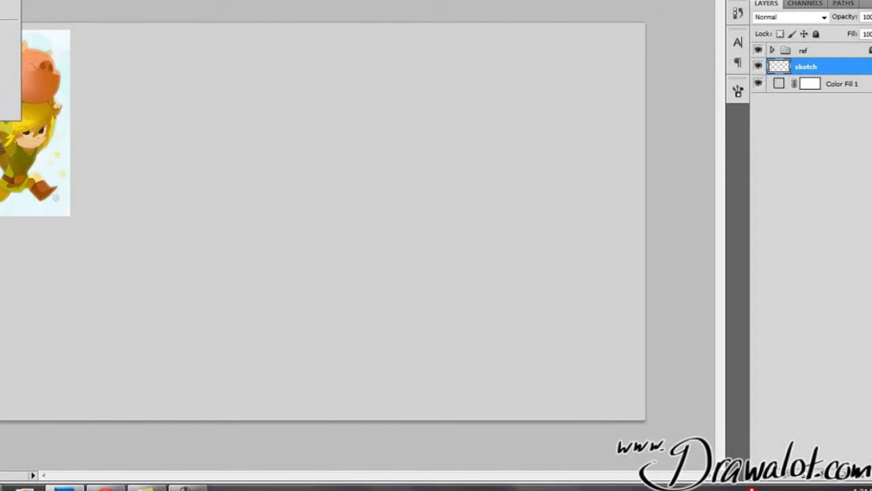
left_click(242, 154)
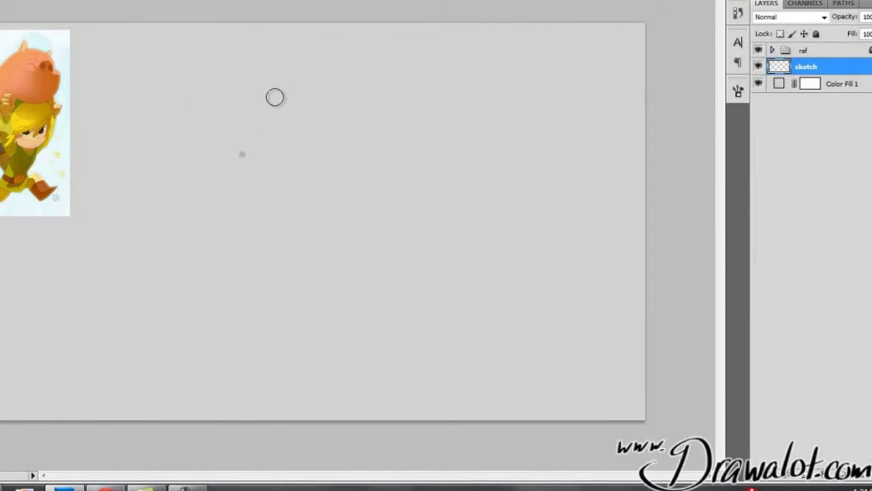
key("ctrl+z")
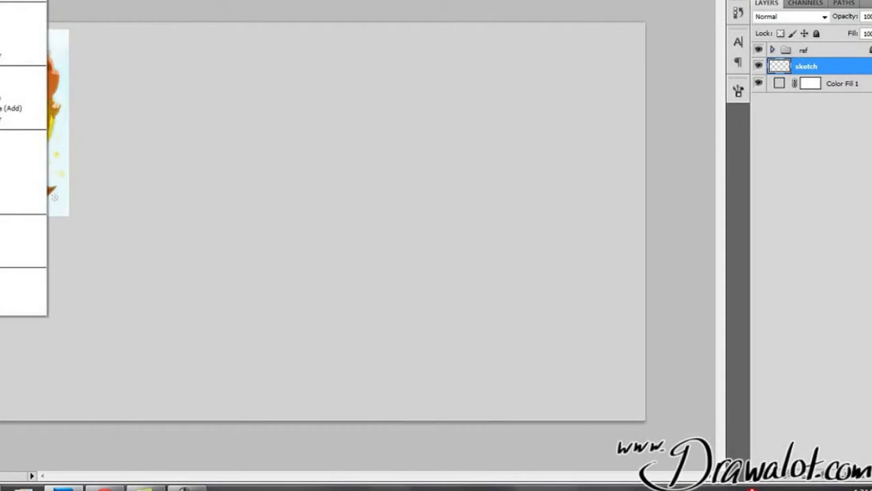
key("Escape")
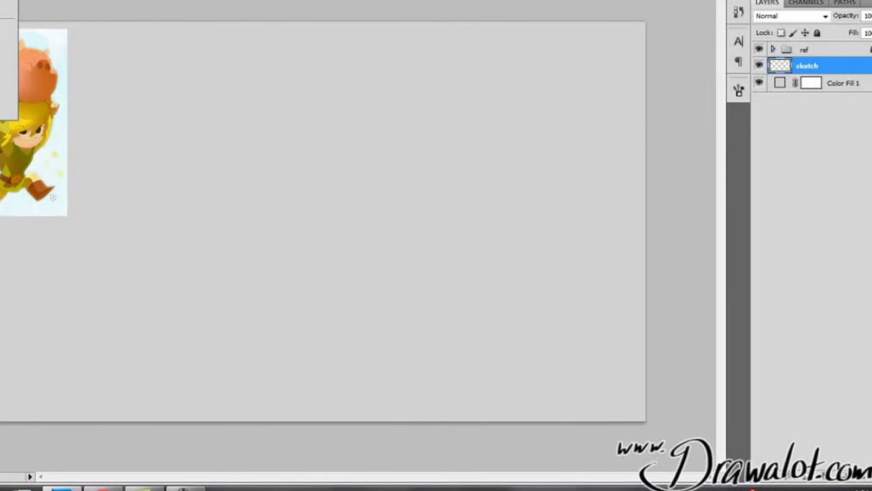
mouse_move(180, 94)
left_mouse_down()
mouse_move(313, 236)
mouse_move(423, 245)
left_mouse_up()
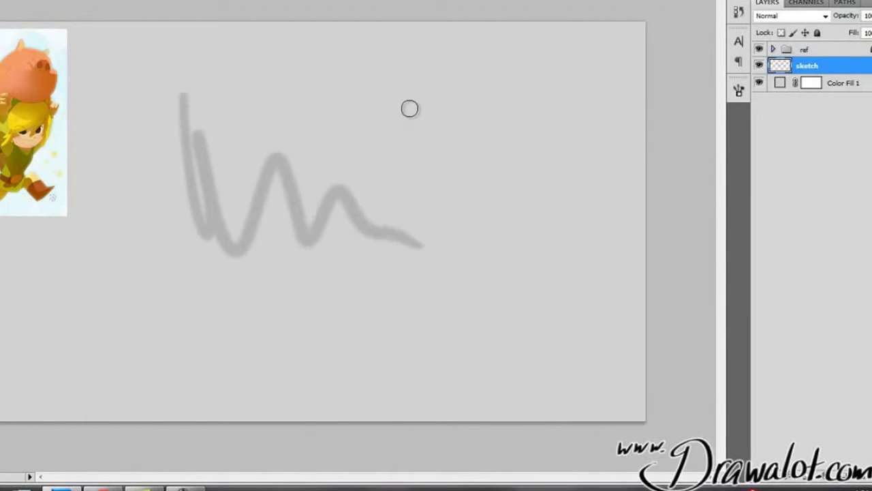
key("ctrl+z")
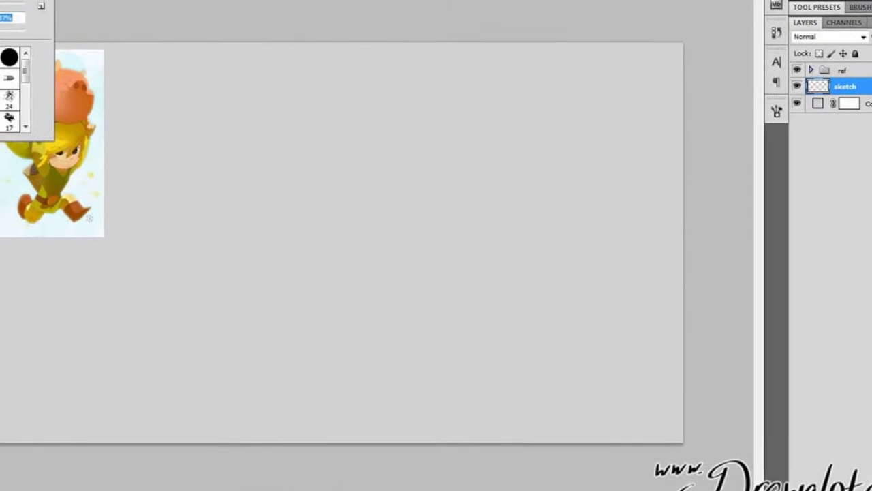
Try strokes with a hard-edged 49 px brush at 100% hardness, undoing each one
left_click_drag(232, 107, 261, 321)
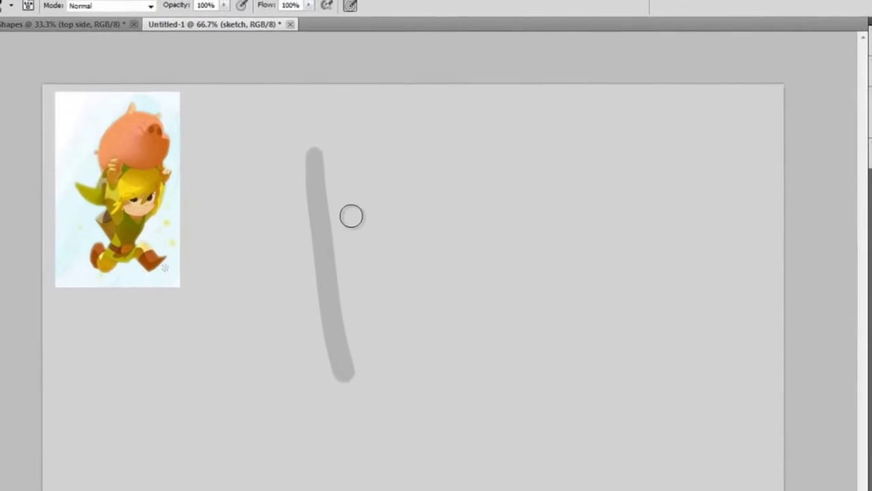
key("ctrl+z")
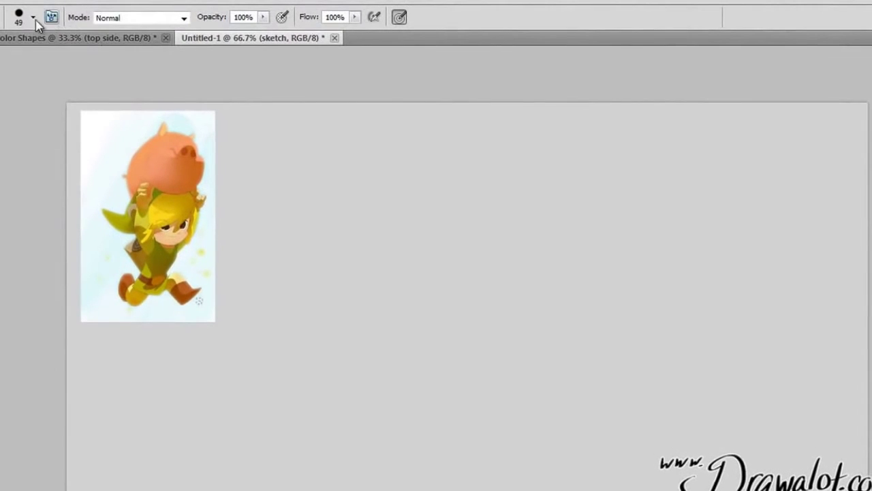
left_click(32, 18)
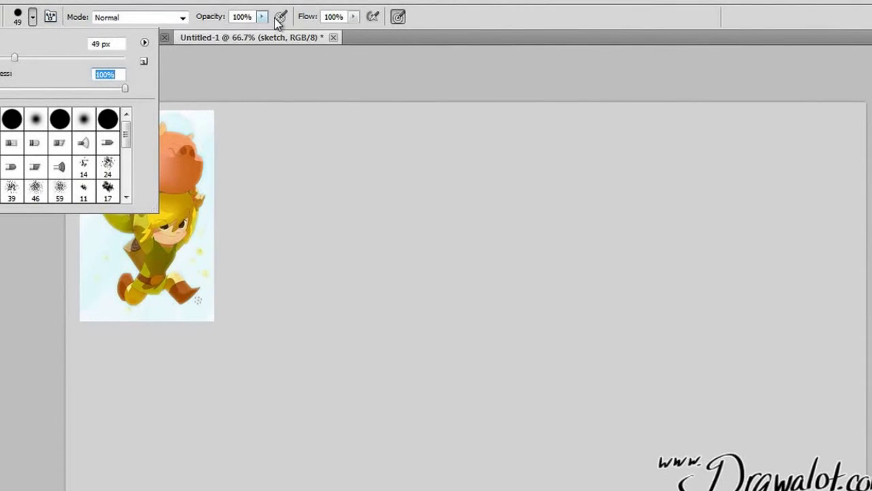
left_click(463, 27)
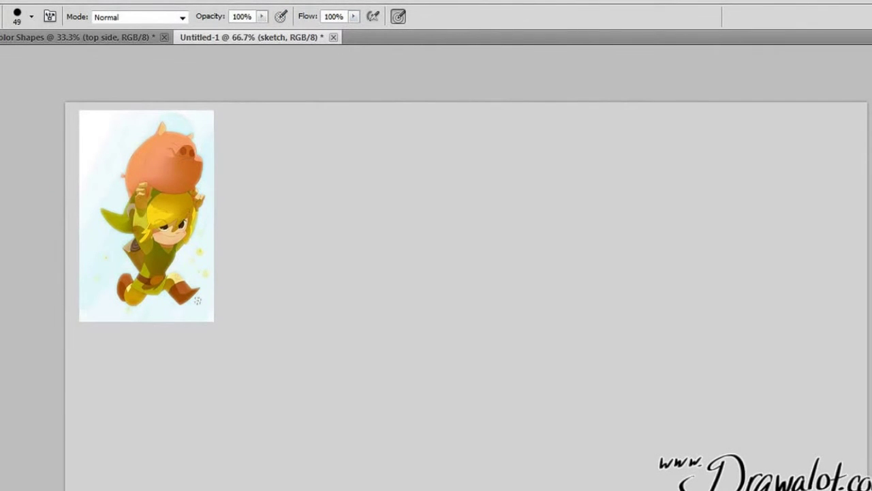
left_click_drag(384, 181, 415, 412)
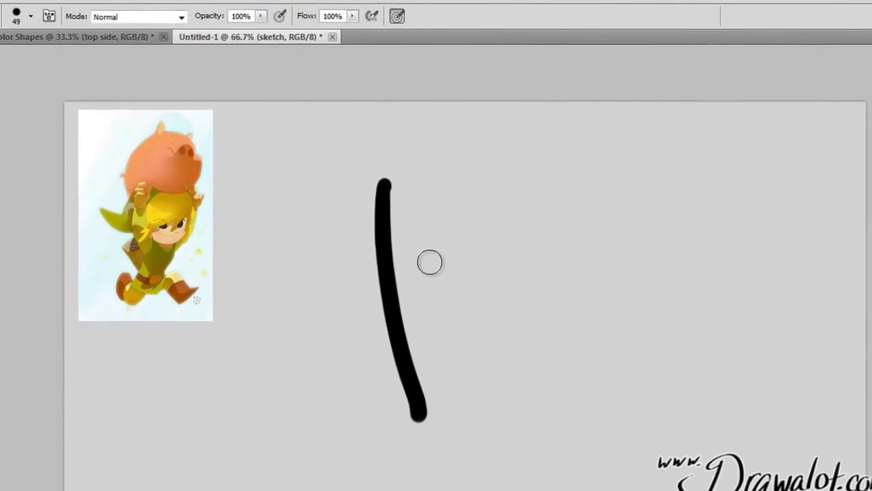
key("ctrl+z")
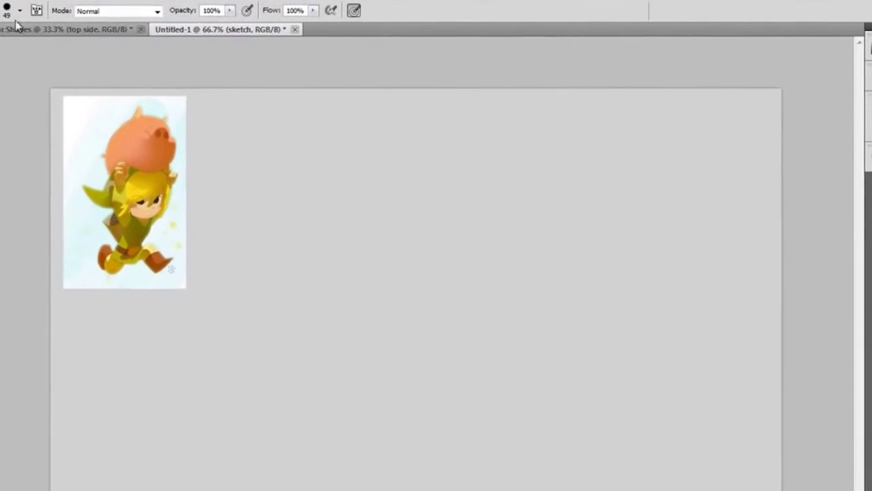
Set the 49 px brush's hardness to 0%, try one soft stroke and undo it
left_click(26, 13)
left_click(1, 74)
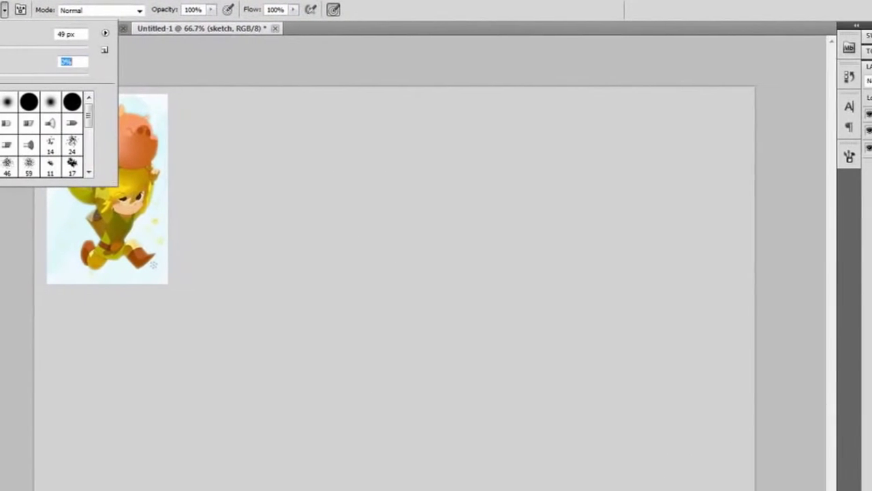
left_click_drag(353, 136, 449, 402)
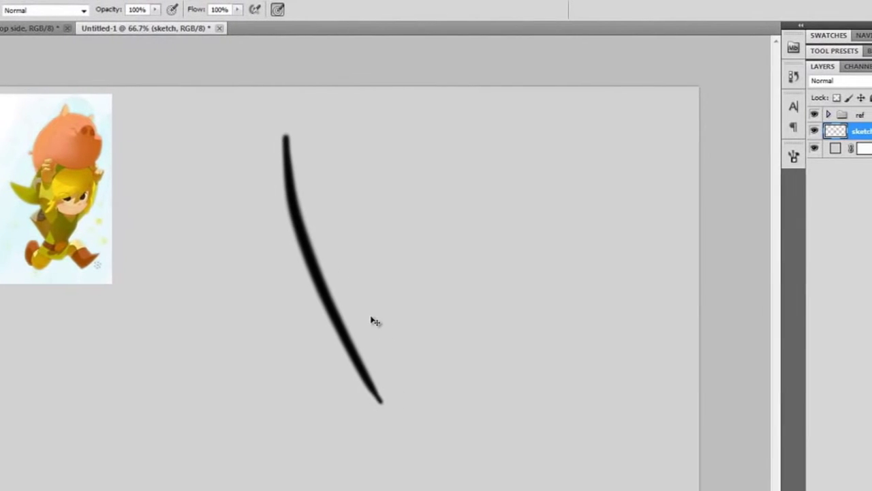
key("ctrl+z")
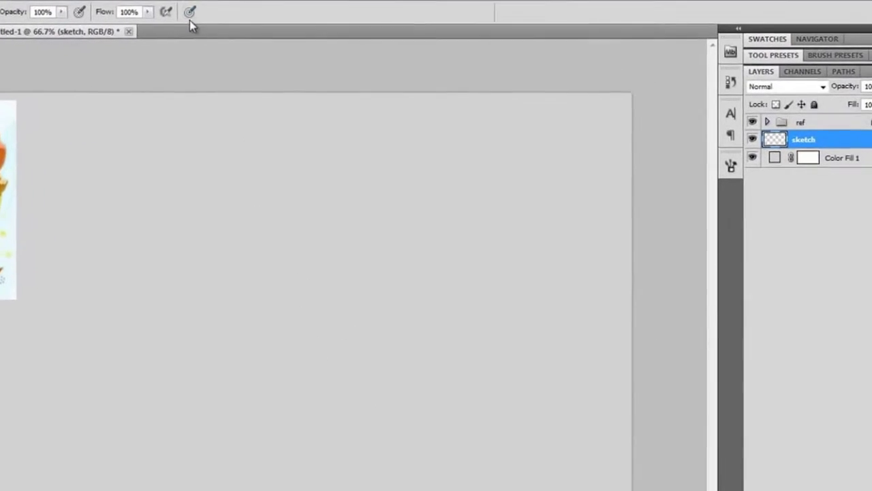
Draw comparison strokes on the "sketch" layer, three with pen-pressure size off and three with it on
left_click_drag(142, 198, 188, 419)
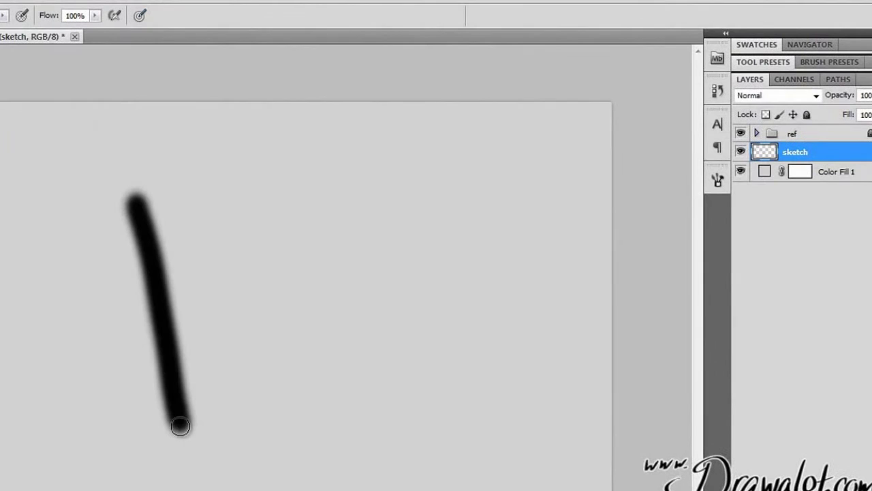
left_click_drag(257, 213, 274, 358)
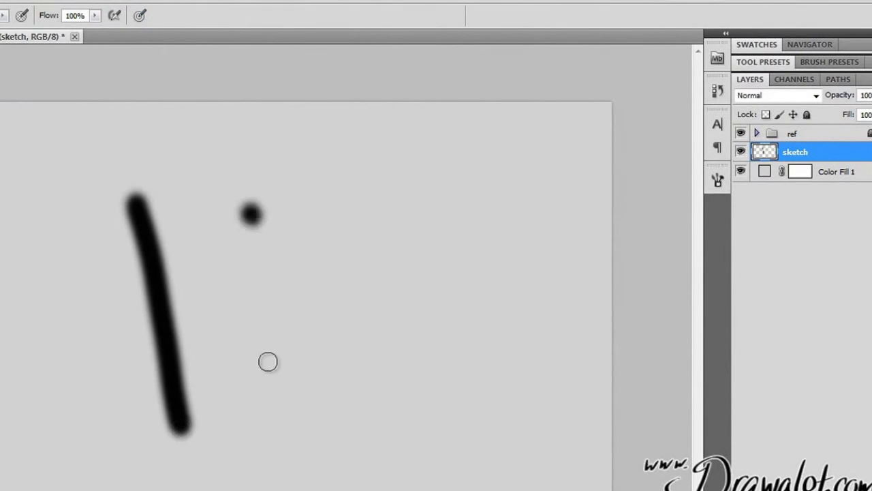
left_click_drag(169, 312, 348, 291)
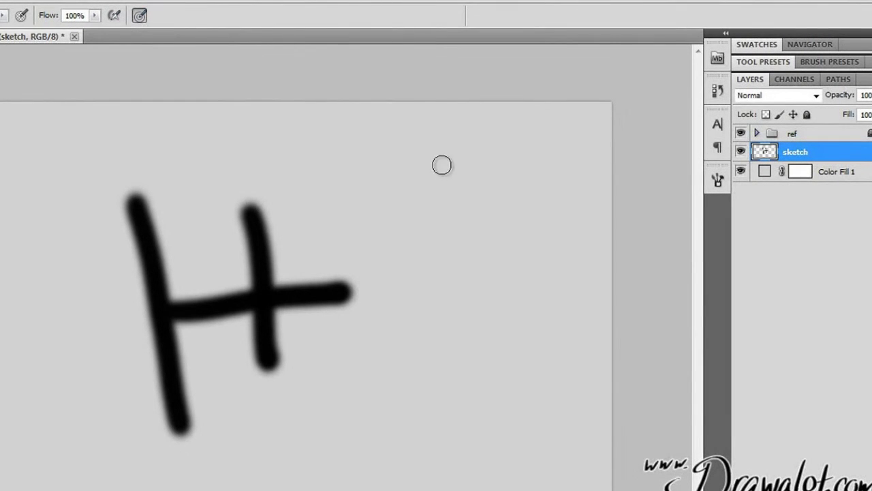
mouse_move(441, 156)
left_mouse_down()
mouse_move(430, 438)
mouse_move(439, 456)
left_mouse_up()
left_click_drag(500, 166, 326, 347)
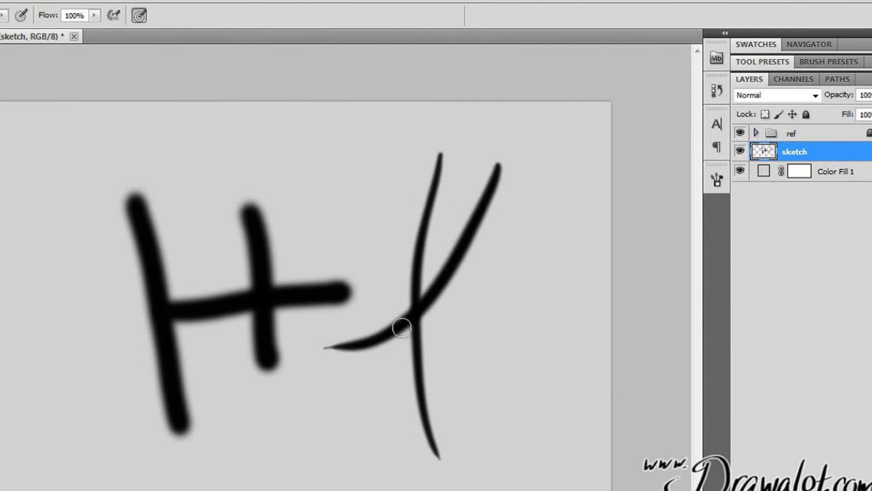
mouse_move(312, 435)
left_mouse_down()
mouse_move(452, 381)
mouse_move(513, 299)
mouse_move(572, 170)
mouse_move(516, 159)
mouse_move(448, 248)
mouse_move(440, 388)
mouse_move(475, 462)
left_mouse_up()
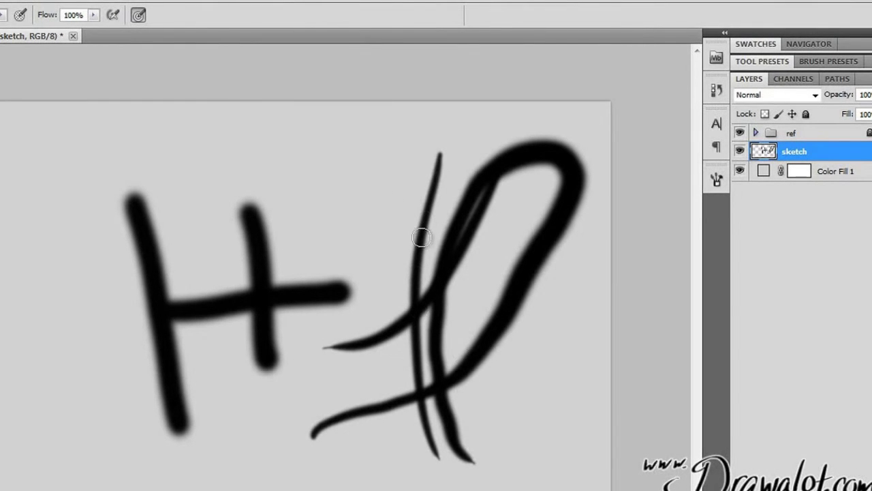
Clear all test strokes from the "sketch" layer and deselect
key("ctrl+a")
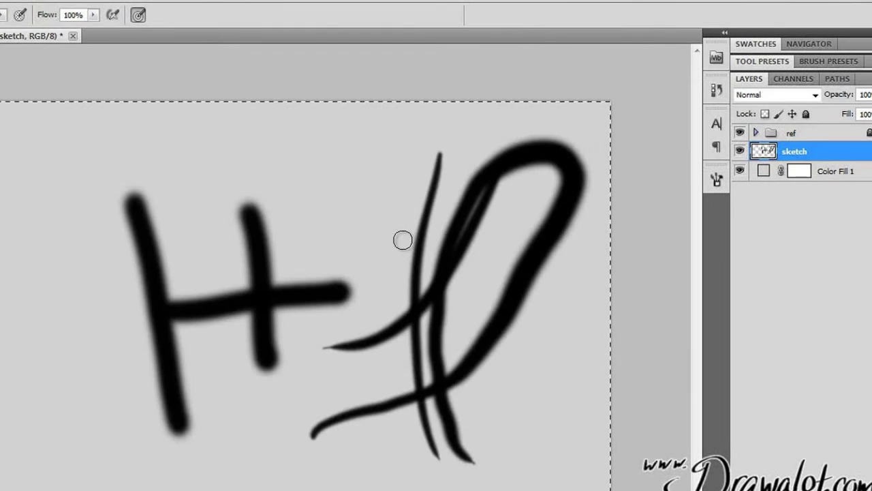
key("Delete")
key("ctrl+d")
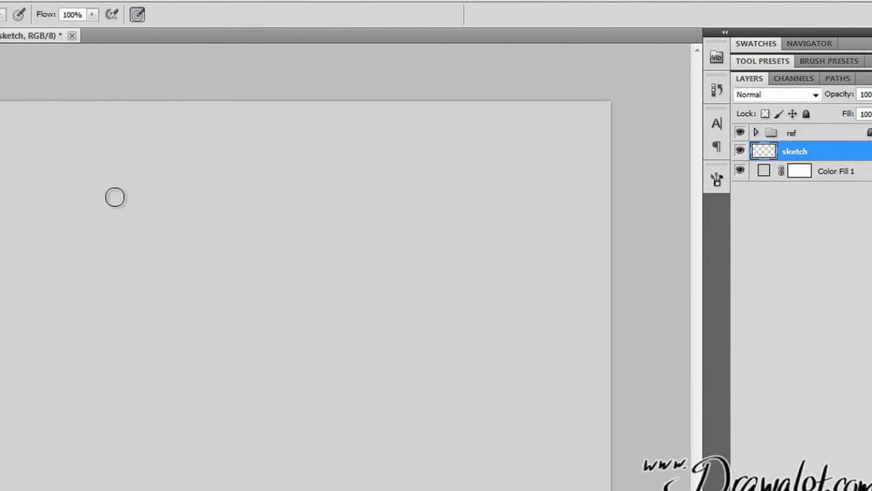
Enlarge the brush to 174 px, try a thick soft stroke and undo it
right_click(107, 215)
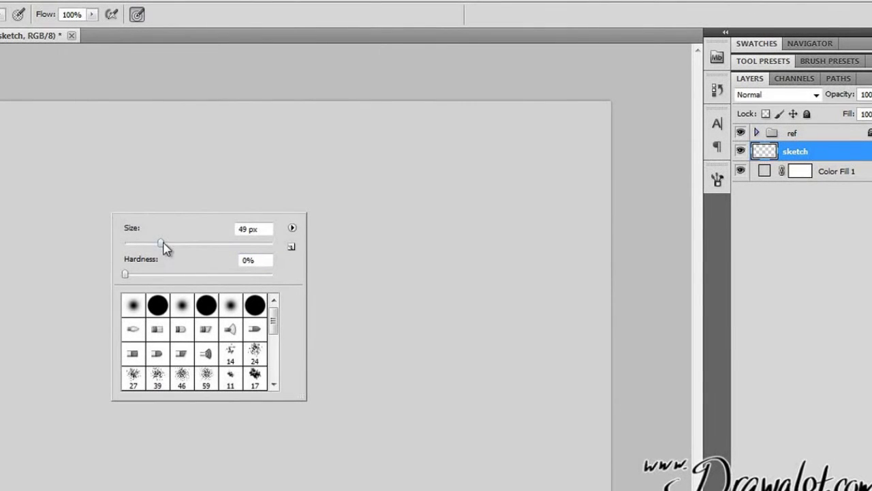
left_click_drag(163, 242, 232, 192)
mouse_move(103, 173)
left_mouse_down()
mouse_move(331, 316)
mouse_move(486, 296)
left_mouse_up()
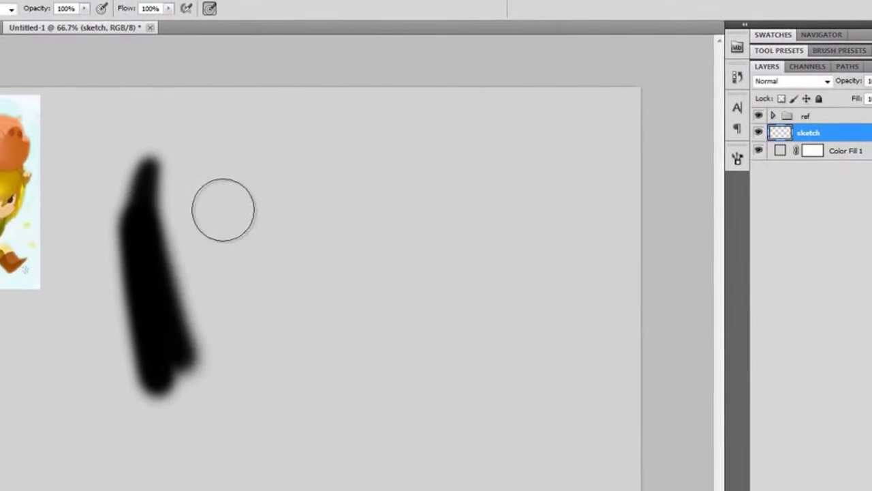
key("ctrl+z")
Reduce the brush size to 8 px, try a thin stroke and undo it
right_click(264, 180)
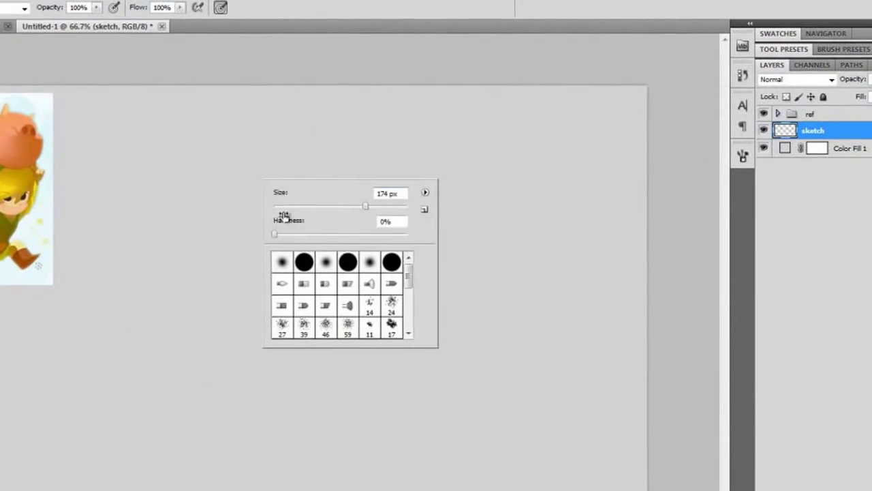
left_click_drag(289, 208, 281, 209)
key("Return")
mouse_move(163, 175)
left_mouse_down()
mouse_move(356, 269)
mouse_move(438, 277)
left_mouse_up()
key("ctrl+z")
Set the brush size to 32 px with 100% hardness and check its opacity and flow settings
right_click(286, 189)
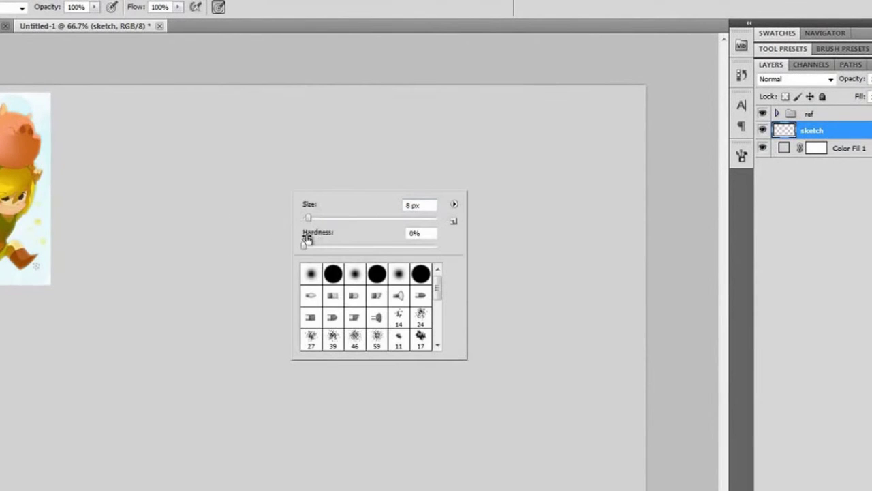
left_click(324, 218)
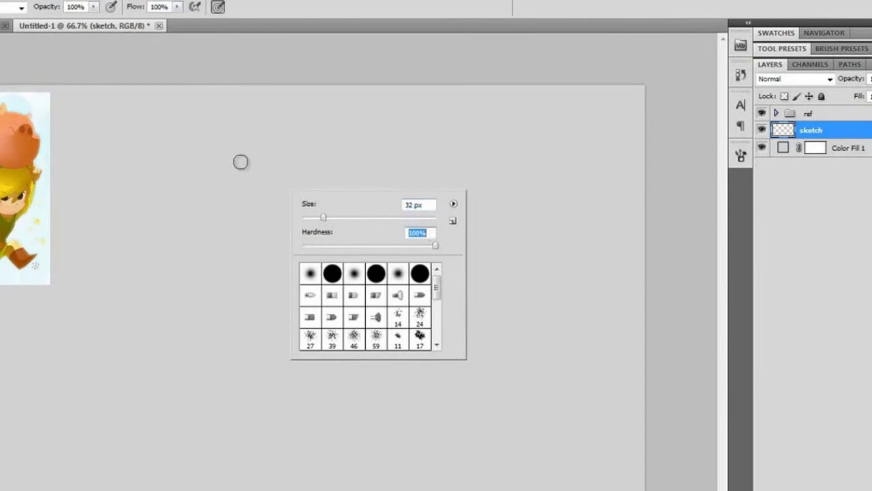
left_click(93, 7)
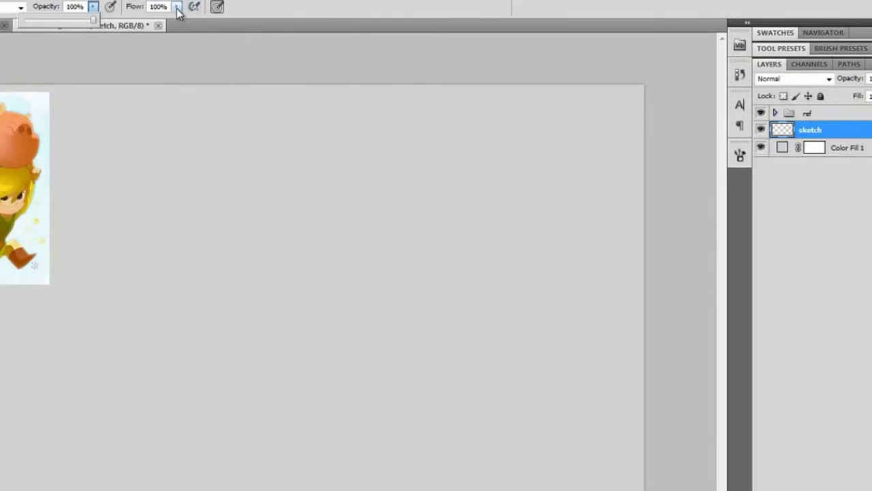
left_click(176, 7)
left_click(176, 10)
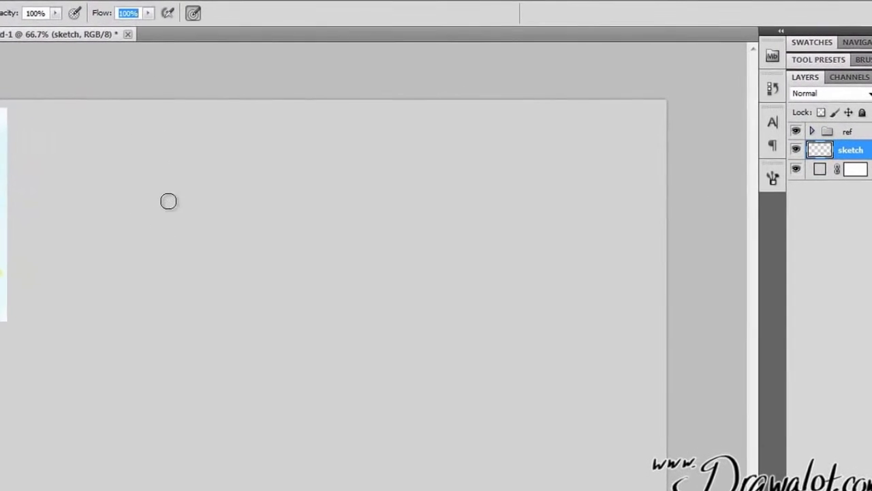
Draw two crossing test strokes at full opacity on the "sketch" layer and undo them
left_click_drag(176, 163, 229, 366)
left_click_drag(115, 343, 300, 274)
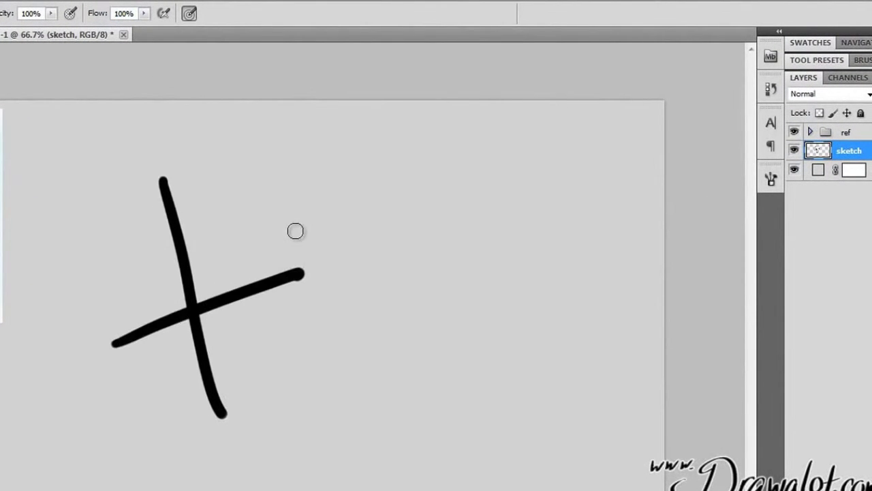
key("ctrl+alt+z")
key("ctrl+alt+z")
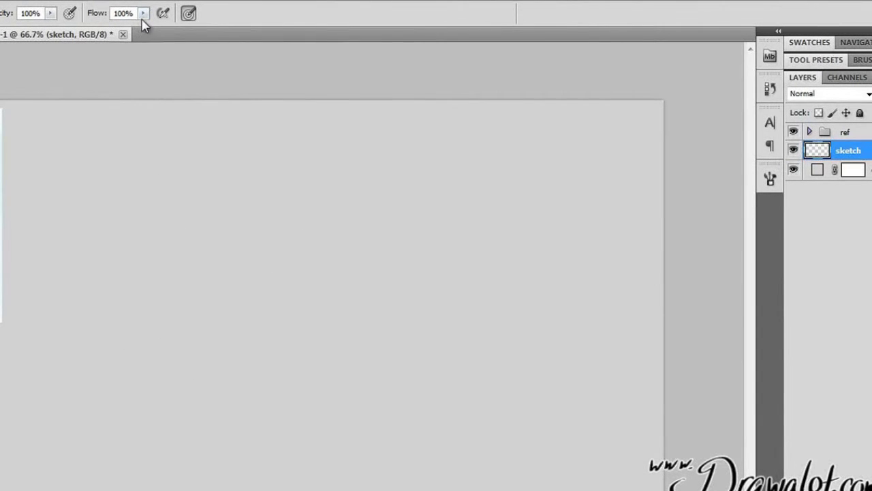
Lower the brush opacity to 15% and draw two pairs of crossing test strokes on the "sketch" layer
left_click(49, 13)
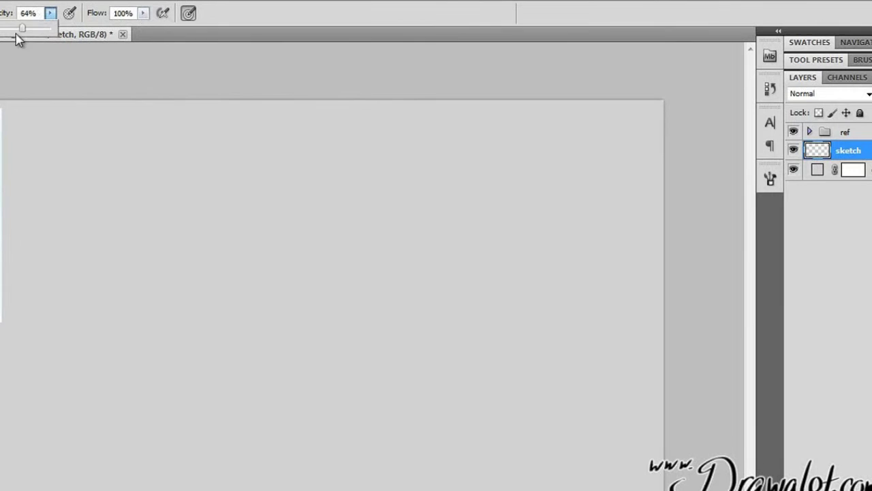
left_click_drag(6, 28, 0, 28)
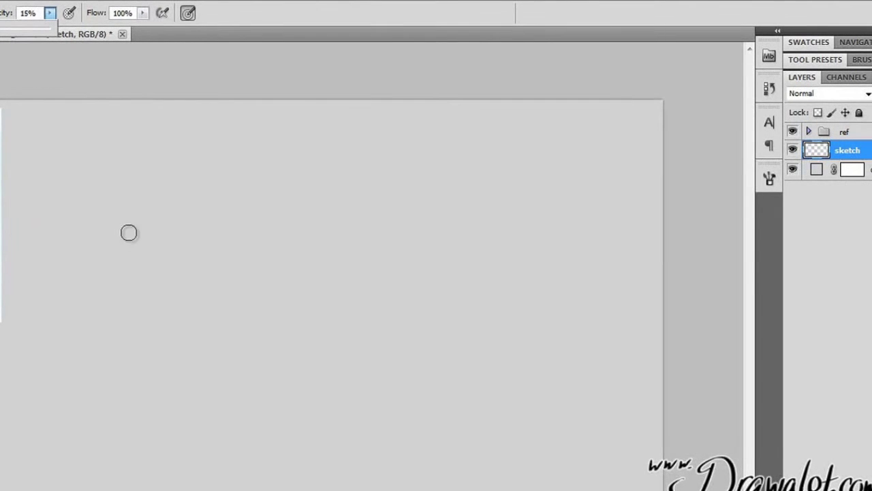
left_click(123, 271)
left_click_drag(120, 193, 163, 428)
left_click_drag(63, 376, 235, 271)
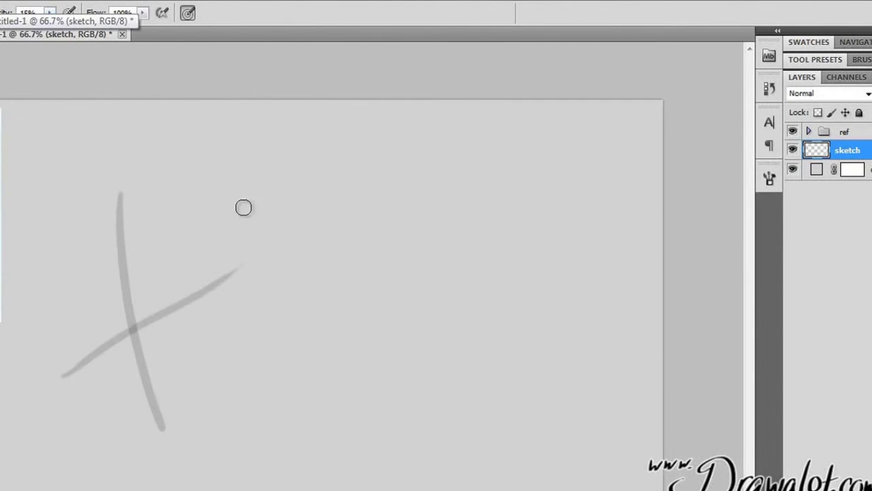
left_click_drag(225, 212, 220, 401)
left_click_drag(174, 369, 320, 323)
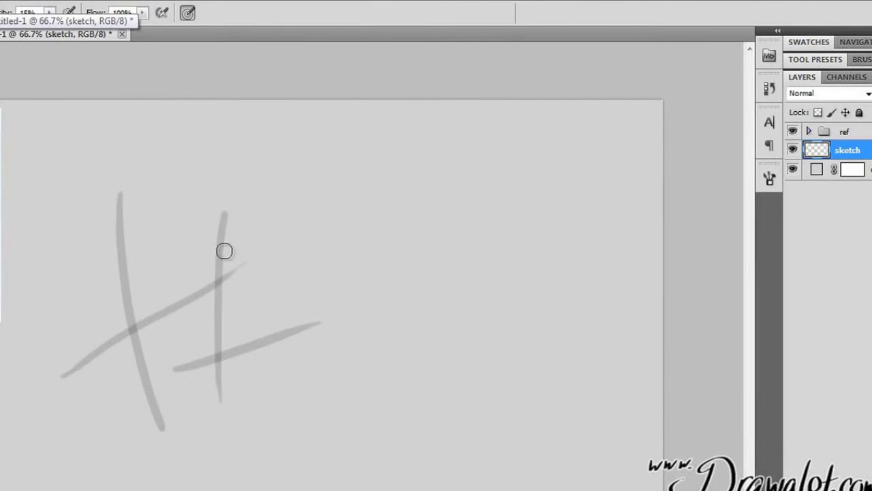
Shade overlapping patches beside the crossed strokes at 15% opacity to build up darker tones
mouse_move(225, 252)
left_mouse_down()
mouse_move(254, 231)
mouse_move(265, 264)
mouse_move(246, 383)
mouse_move(254, 404)
mouse_move(238, 312)
mouse_move(211, 300)
mouse_move(227, 265)
mouse_move(208, 371)
mouse_move(265, 261)
mouse_move(230, 321)
mouse_move(222, 276)
mouse_move(245, 269)
mouse_move(228, 328)
mouse_move(246, 280)
mouse_move(215, 297)
mouse_move(226, 256)
mouse_move(210, 378)
mouse_move(241, 275)
mouse_move(219, 349)
mouse_move(213, 306)
mouse_move(213, 356)
mouse_move(221, 277)
mouse_move(204, 360)
mouse_move(214, 335)
mouse_move(207, 347)
mouse_move(206, 335)
mouse_move(212, 351)
mouse_move(240, 249)
mouse_move(219, 292)
left_mouse_up()
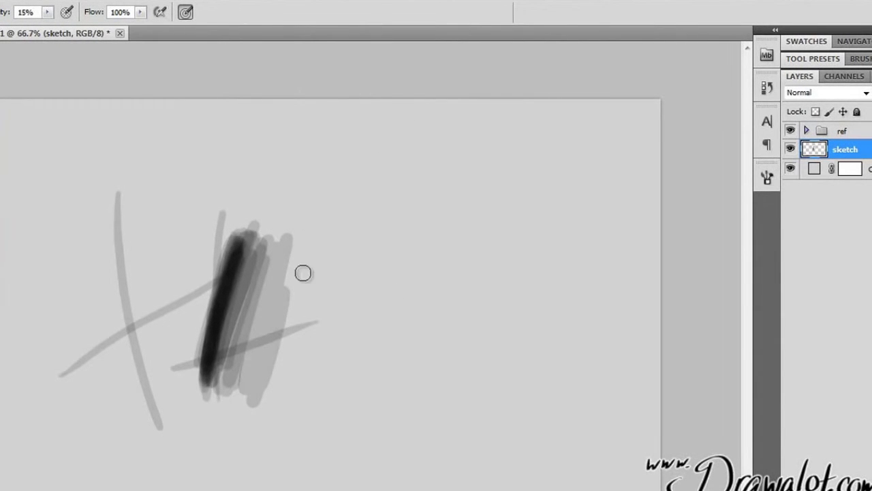
mouse_move(284, 310)
left_mouse_down()
mouse_move(294, 265)
mouse_move(293, 363)
mouse_move(305, 396)
mouse_move(340, 225)
mouse_move(347, 410)
mouse_move(370, 350)
mouse_move(360, 398)
mouse_move(356, 329)
mouse_move(336, 302)
mouse_move(316, 209)
mouse_move(338, 170)
mouse_move(372, 178)
mouse_move(378, 210)
mouse_move(388, 151)
mouse_move(382, 253)
mouse_move(387, 242)
mouse_move(372, 299)
left_mouse_up()
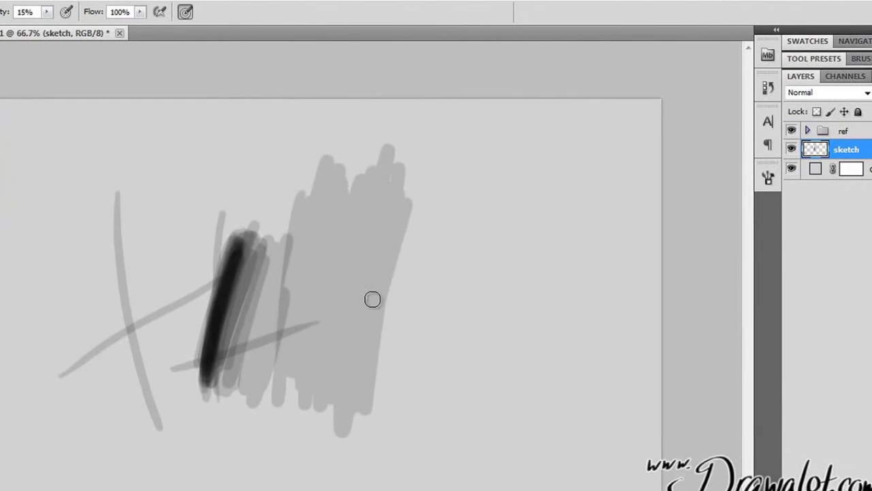
mouse_move(346, 163)
left_mouse_down()
mouse_move(312, 253)
mouse_move(294, 366)
mouse_move(312, 338)
mouse_move(355, 181)
mouse_move(341, 276)
left_mouse_up()
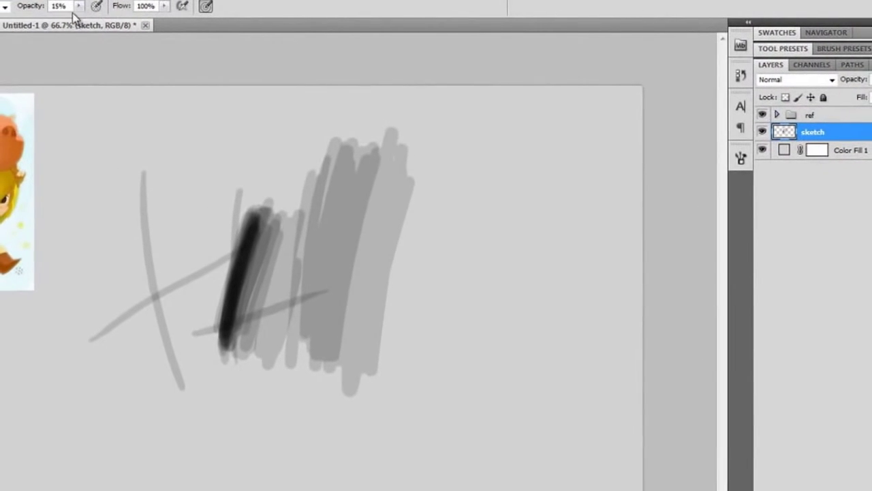
Set the brush opacity to 100% and flow to 15%, and draw long strokes and a dense scribble beside the shading
left_click(60, 9)
left_click_drag(81, 19, 109, 19)
left_click(165, 6)
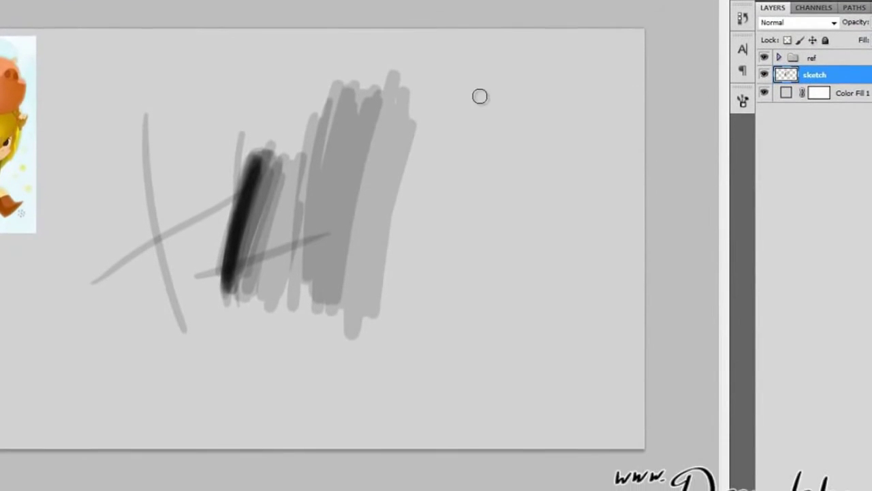
left_click_drag(481, 121, 430, 392)
mouse_move(427, 358)
left_mouse_down()
mouse_move(450, 187)
mouse_move(442, 216)
left_mouse_up()
mouse_move(389, 47)
left_mouse_down()
mouse_move(329, 256)
mouse_move(392, 36)
mouse_move(332, 217)
left_mouse_up()
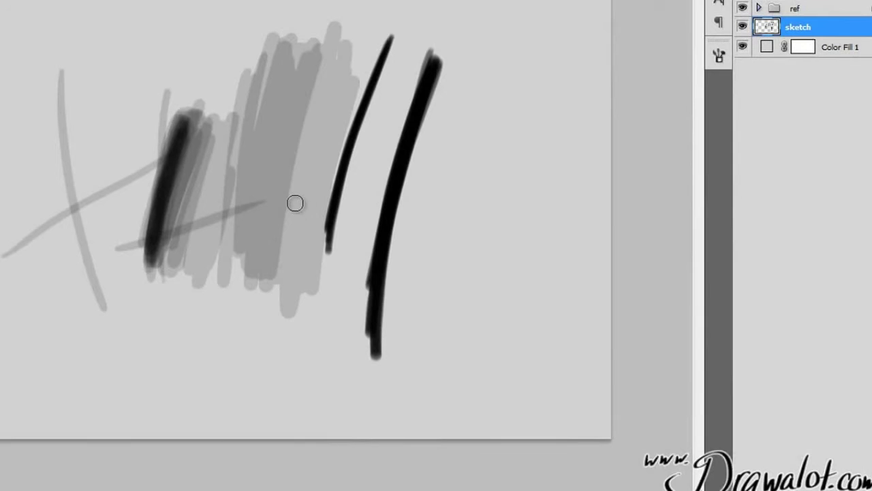
mouse_move(483, 61)
left_mouse_down()
mouse_move(474, 325)
mouse_move(537, 339)
mouse_move(526, 355)
mouse_move(498, 358)
mouse_move(488, 206)
mouse_move(465, 268)
mouse_move(472, 306)
mouse_move(492, 313)
mouse_move(523, 293)
mouse_move(539, 309)
mouse_move(500, 317)
mouse_move(501, 233)
mouse_move(516, 336)
mouse_move(512, 277)
left_mouse_up()
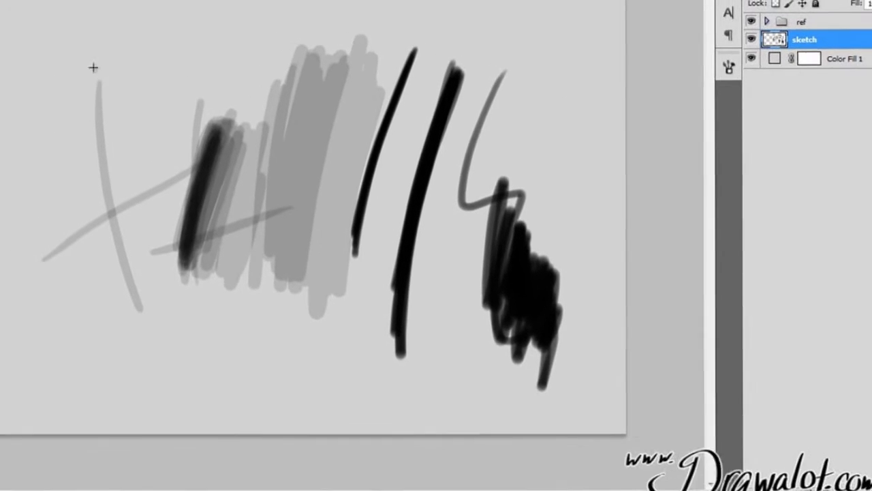
Clear all opacity and flow test strokes from the "sketch" layer and deselect
mouse_move(5, 18)
left_mouse_down()
mouse_move(414, 307)
mouse_move(611, 406)
left_mouse_up()
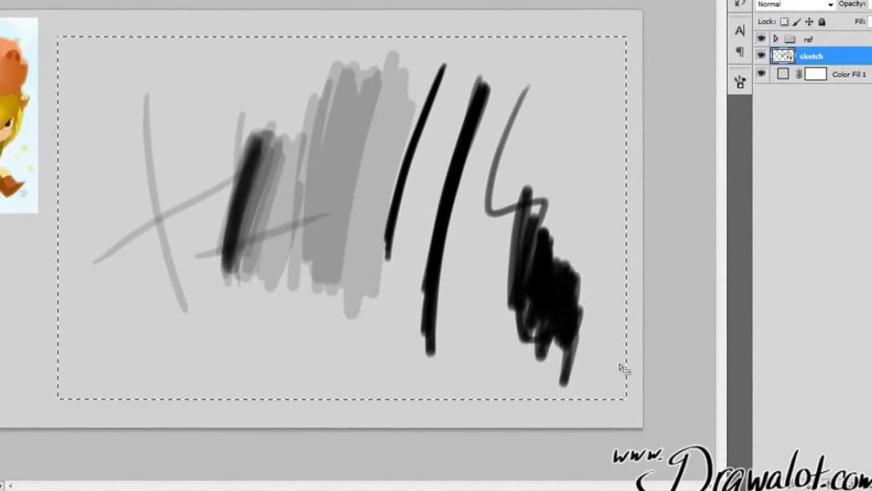
key("Delete")
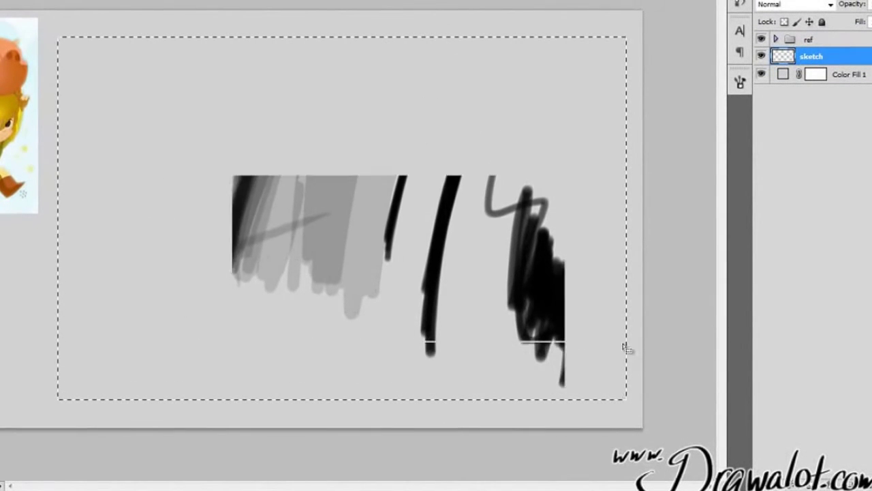
key("ctrl+d")
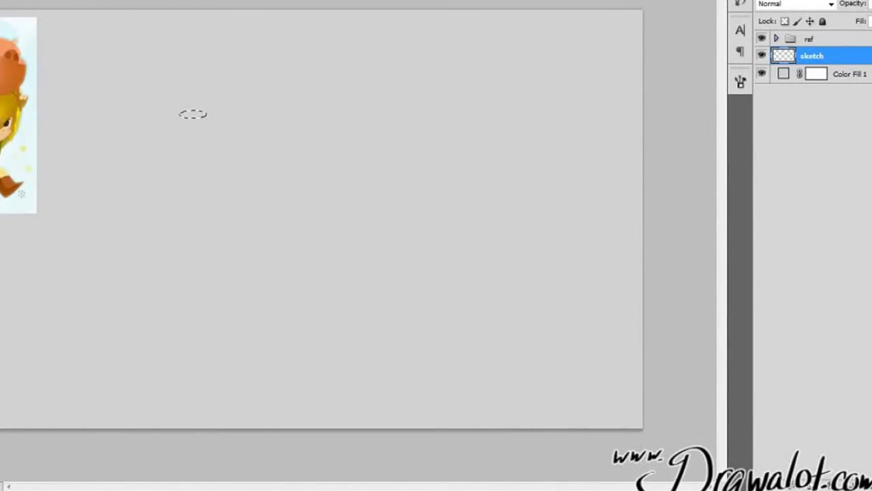
Fill the small flat elliptical selection on the "sketch" layer with black
key("alt+e")
left_click(21, 105)
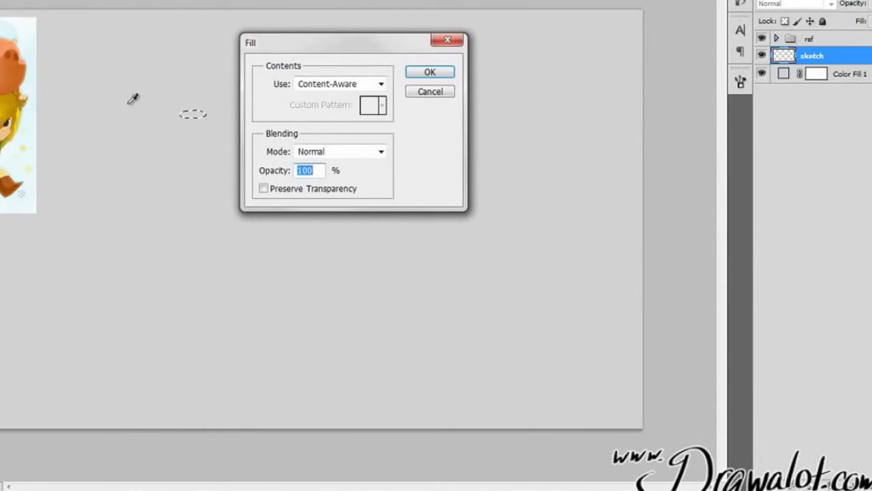
left_click(428, 74)
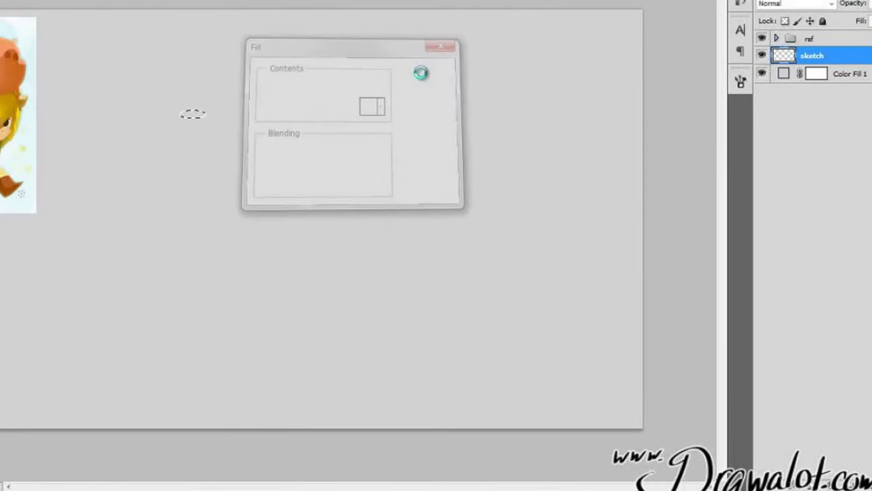
left_click(350, 129)
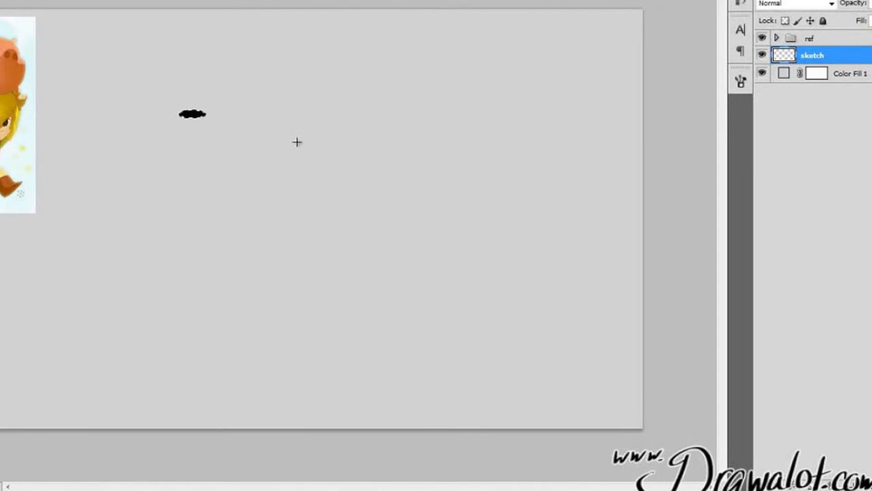
Define the black ellipse as a brush preset named "wide brush" and delete the ellipse from the "sketch" layer
left_click(211, 117, "ctrl")
left_click(210, 117, "ctrl")
left_click(205, 114, "ctrl")
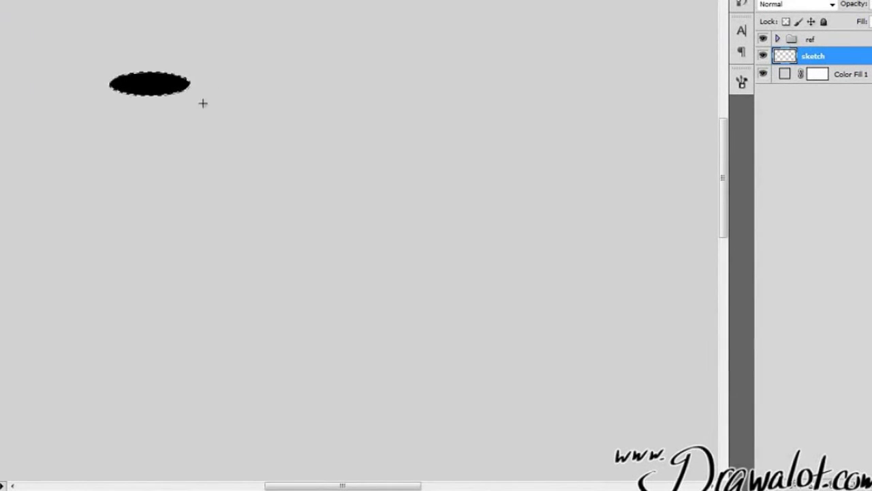
left_click(188, 99, "ctrl+alt")
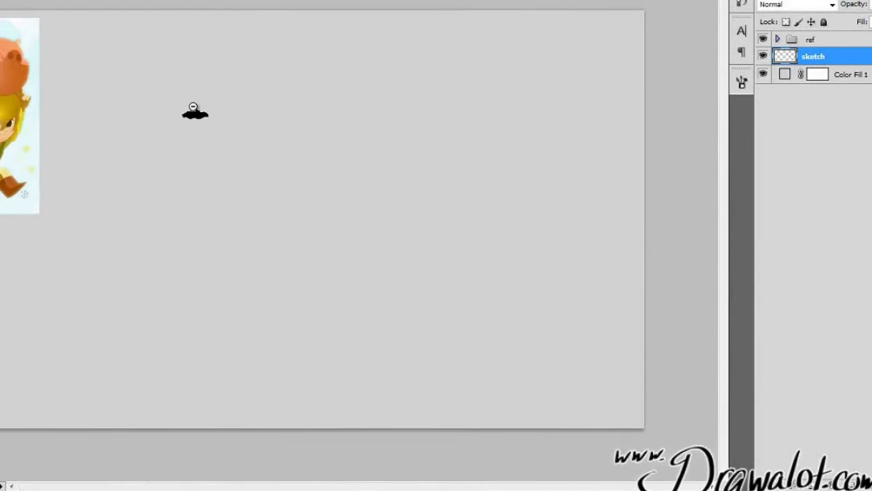
key("alt+e")
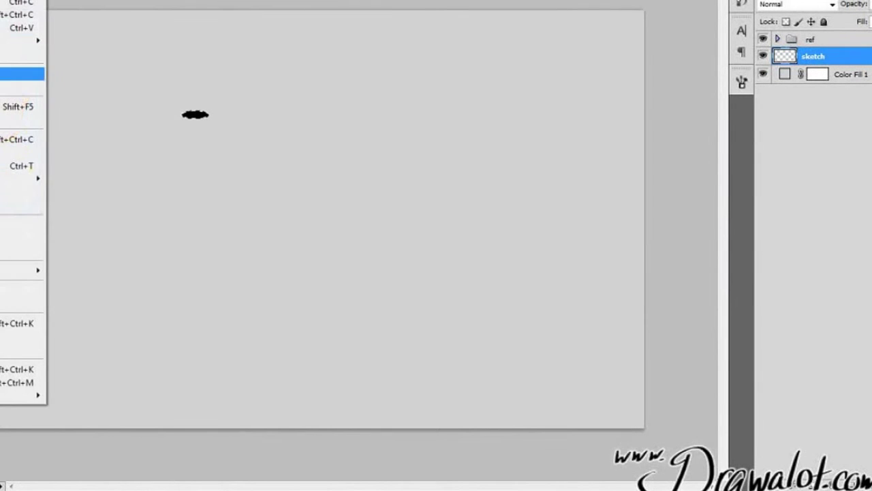
key("Down")
key("Down")
key("Down")
key("Down")
key("Down")
key("Down")
key("Down")
key("Down")
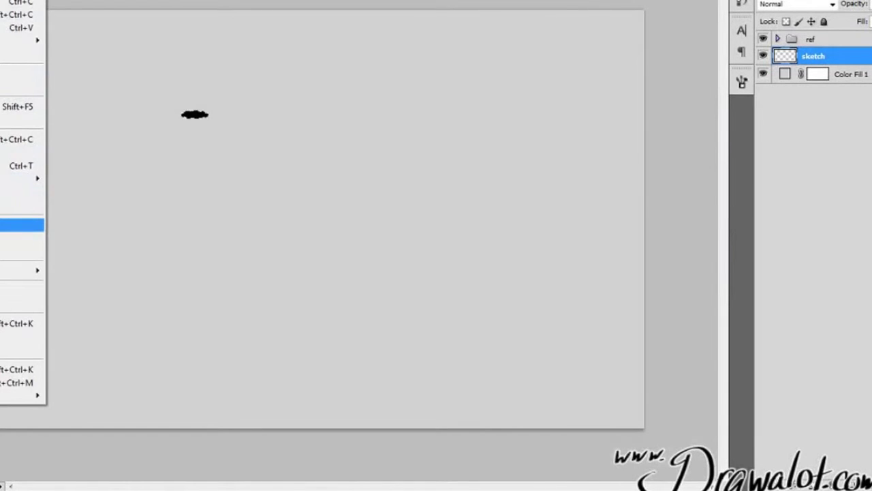
key("Return")
type("wide brush")
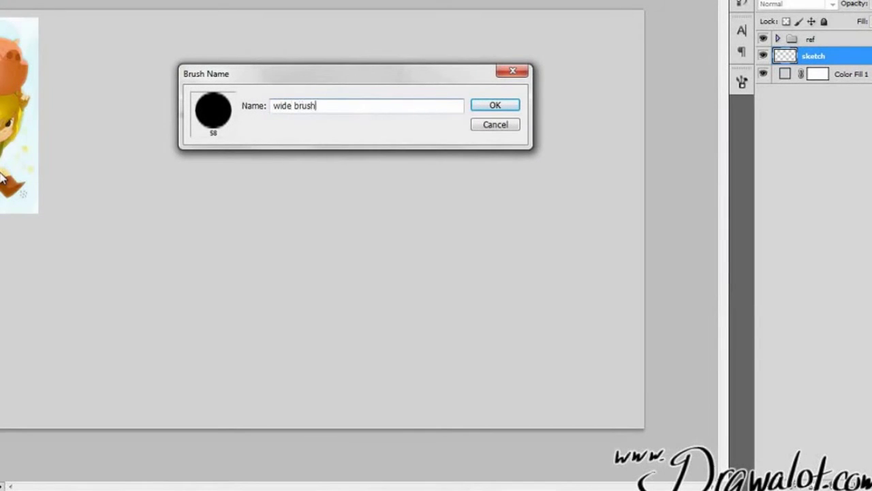
key("Return")
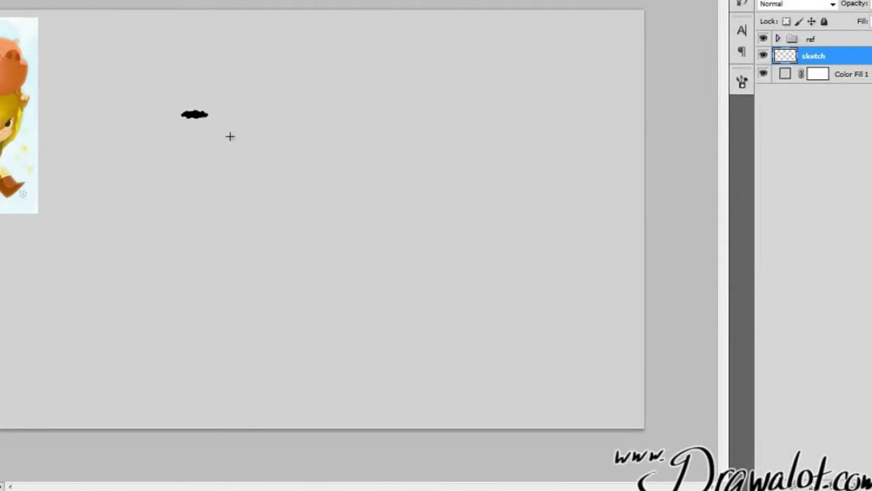
key("Delete")
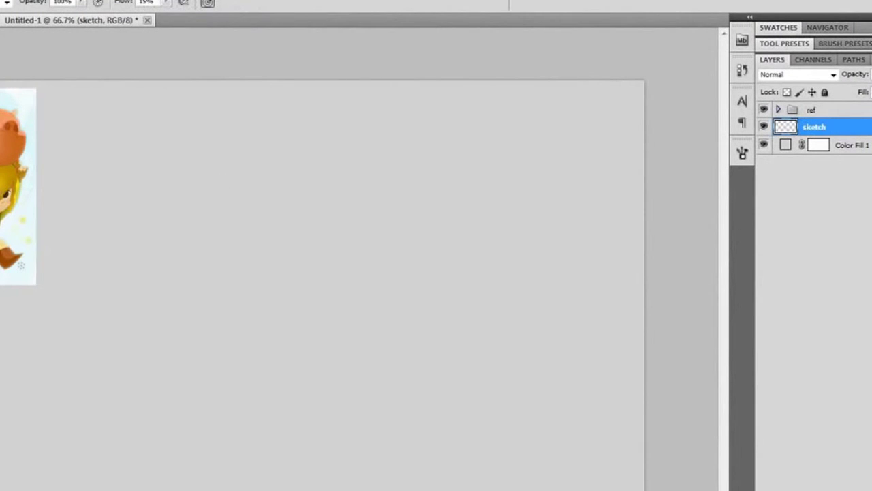
Draw two long wavy test strokes across the canvas and undo them
mouse_move(111, 180)
left_mouse_down()
mouse_move(220, 294)
mouse_move(485, 379)
left_mouse_up()
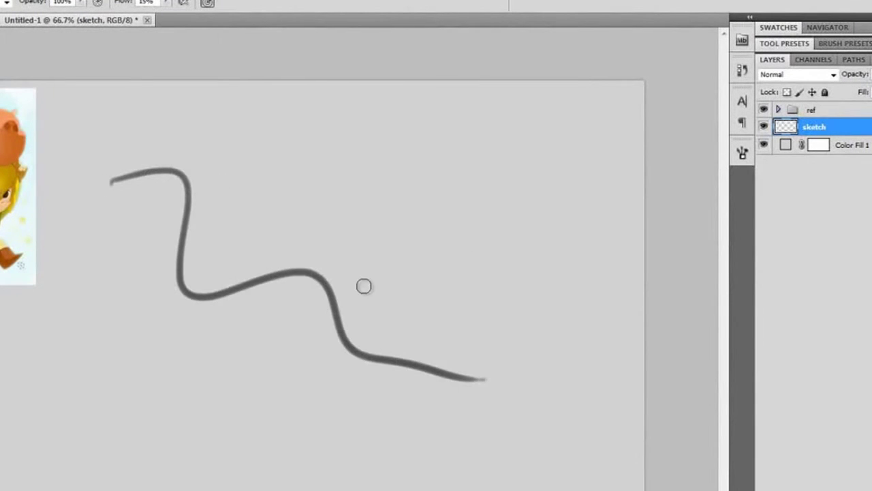
left_click_drag(419, 404, 101, 181)
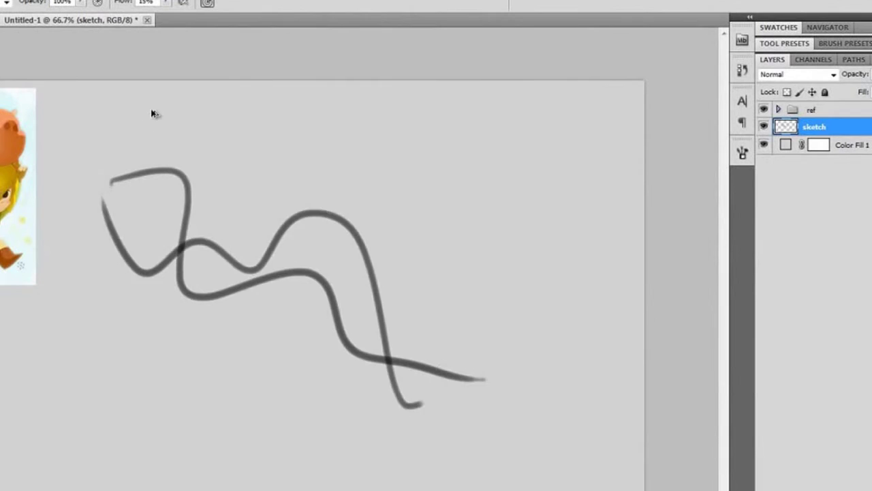
key("ctrl+alt+z")
key("ctrl+alt+z")
key("ctrl+alt+z")
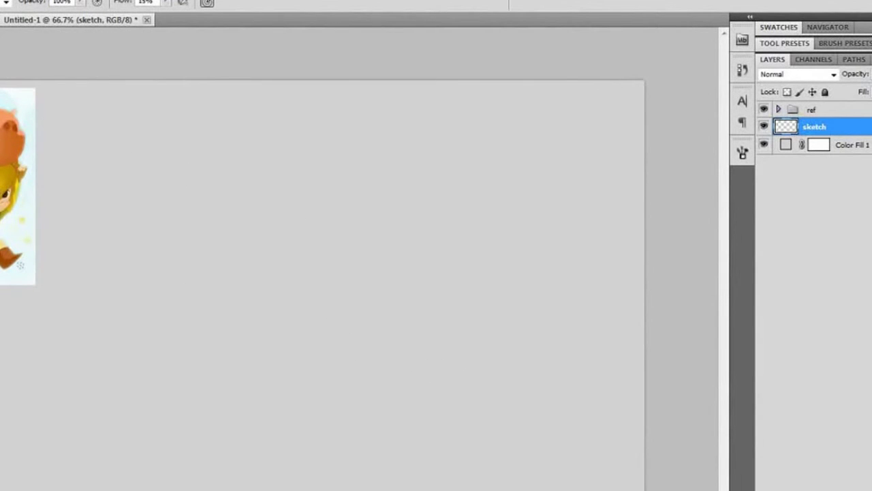
Open the brush tip settings, try the 13 px, 17 px and 37 px tips, and choose a hard round 30 px tip
key("F5")
left_click_drag(717, 176, 717, 222)
left_click(636, 221)
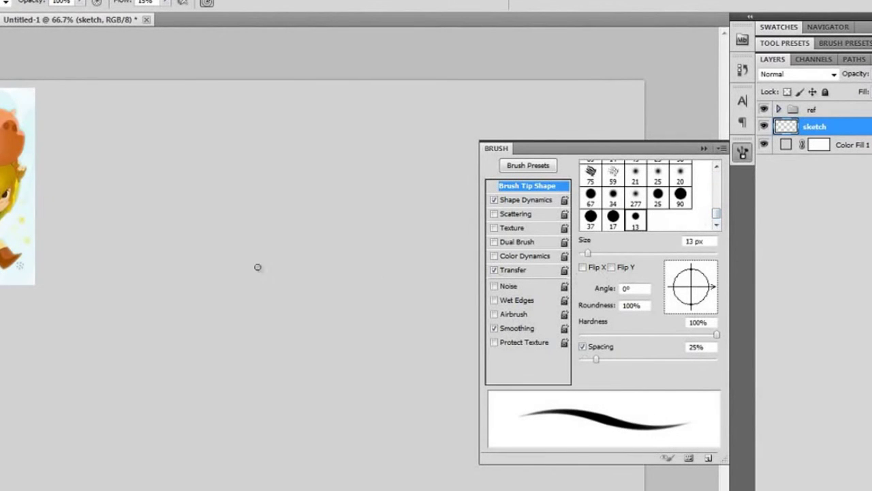
left_click(613, 219)
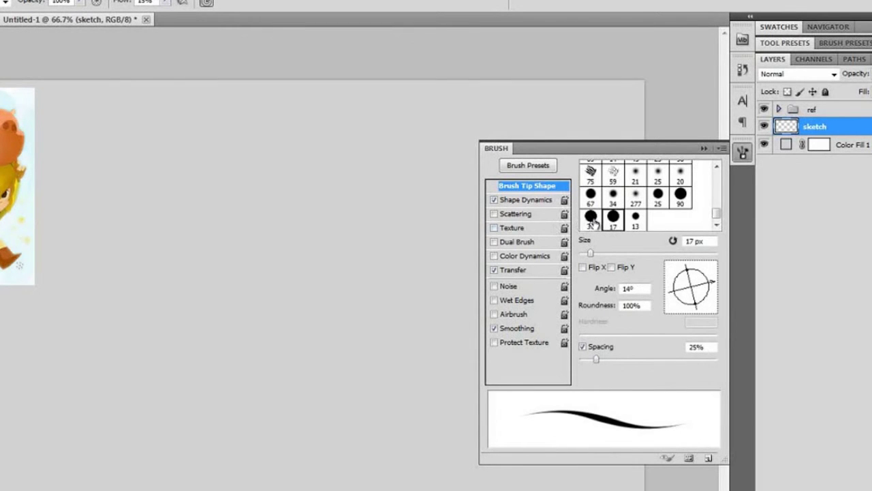
left_click(590, 218)
left_click_drag(718, 218, 718, 178)
left_click(634, 172)
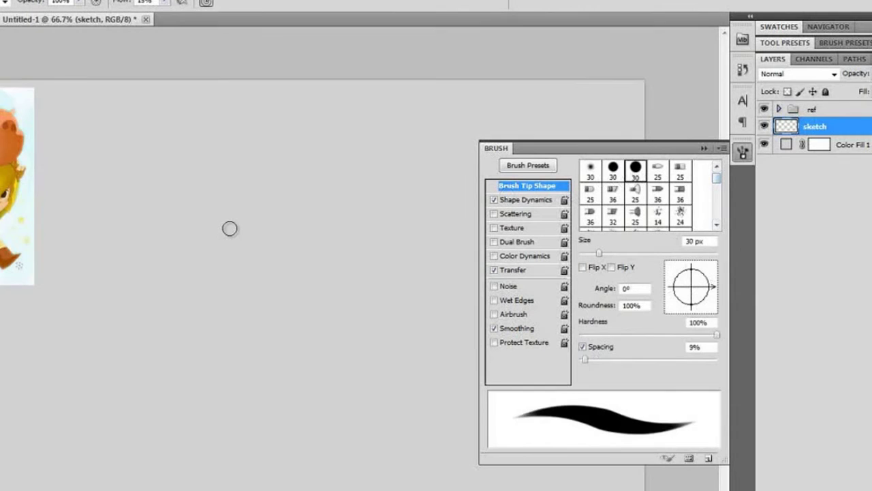
Choose the 58 px flat elliptical custom brush preset, and try it with a zigzag stroke that is cleared from the canvas
left_click(614, 172)
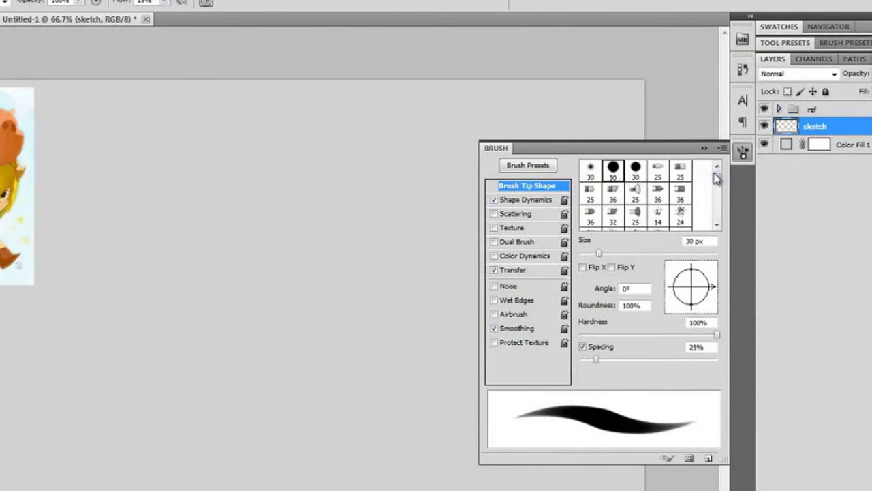
left_click(722, 148)
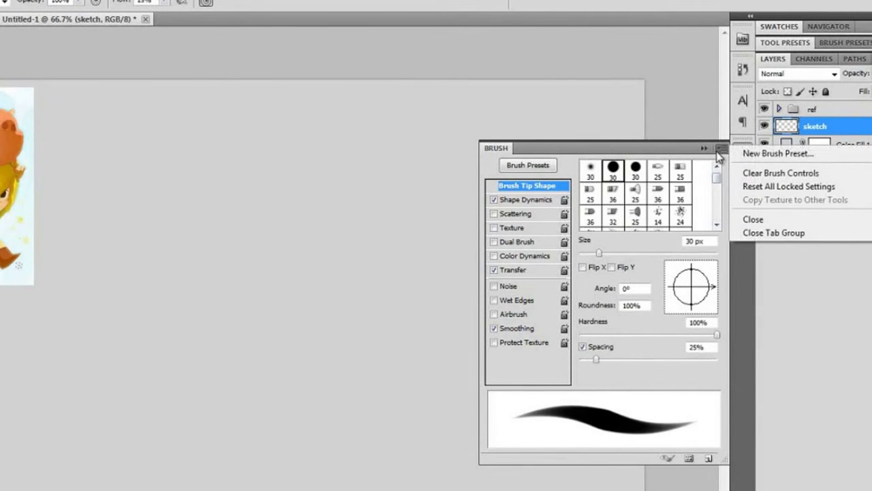
left_click(706, 154)
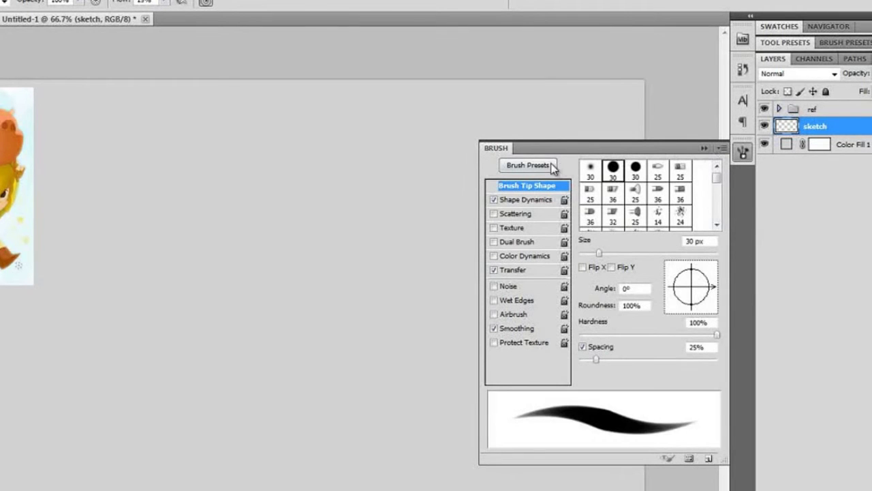
left_click(529, 166)
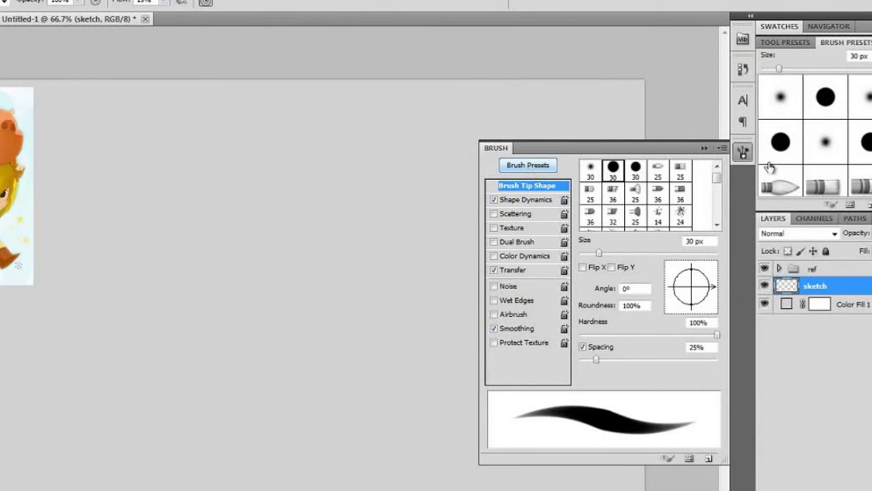
scroll(818, 136, "down", 5)
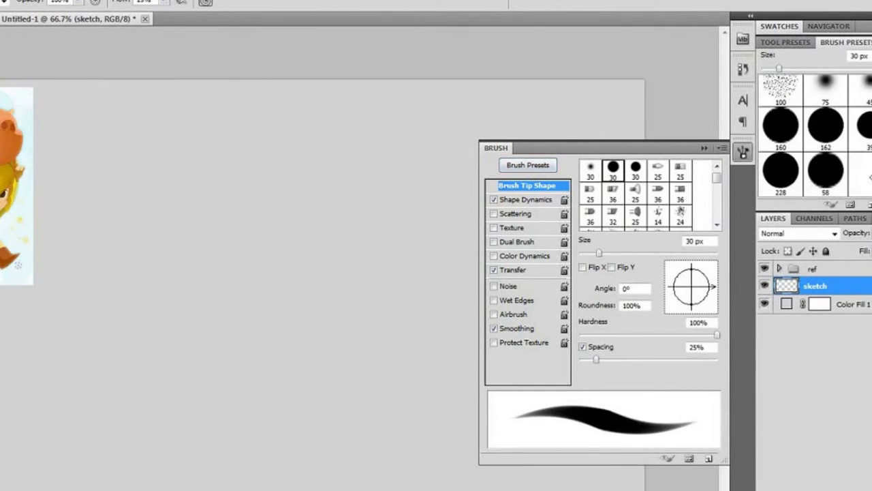
left_click(826, 171)
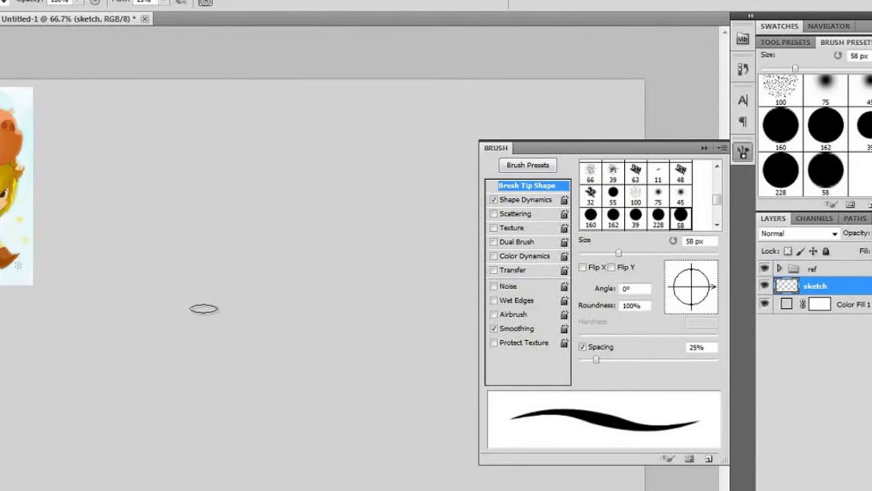
left_click(704, 148)
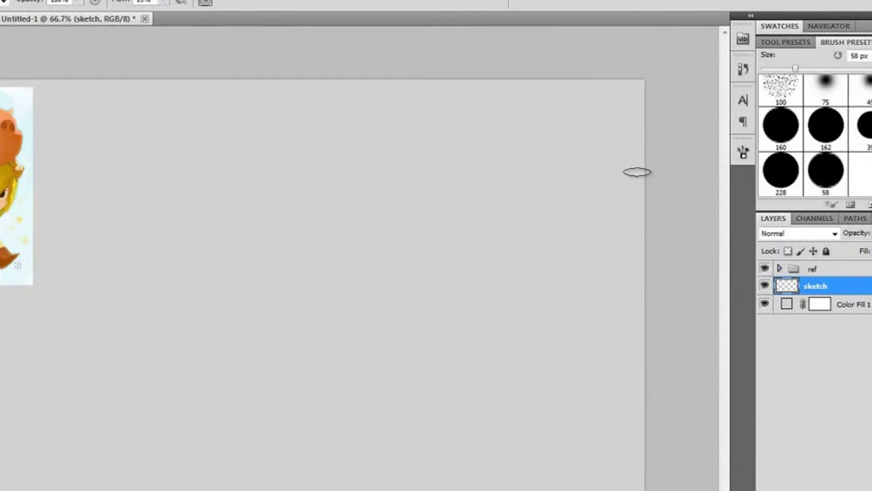
mouse_move(139, 241)
left_mouse_down()
mouse_move(373, 237)
mouse_move(372, 222)
mouse_move(312, 213)
mouse_move(192, 322)
mouse_move(324, 279)
mouse_move(473, 340)
mouse_move(497, 334)
left_mouse_up()
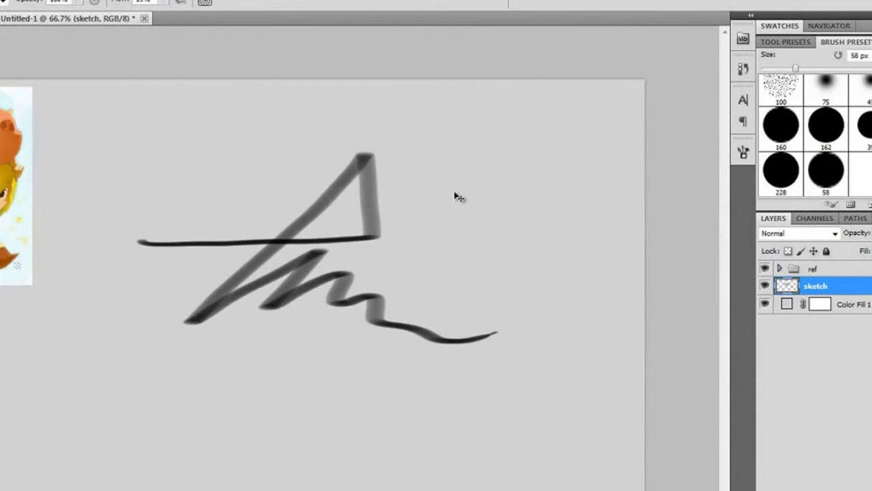
key("Delete")
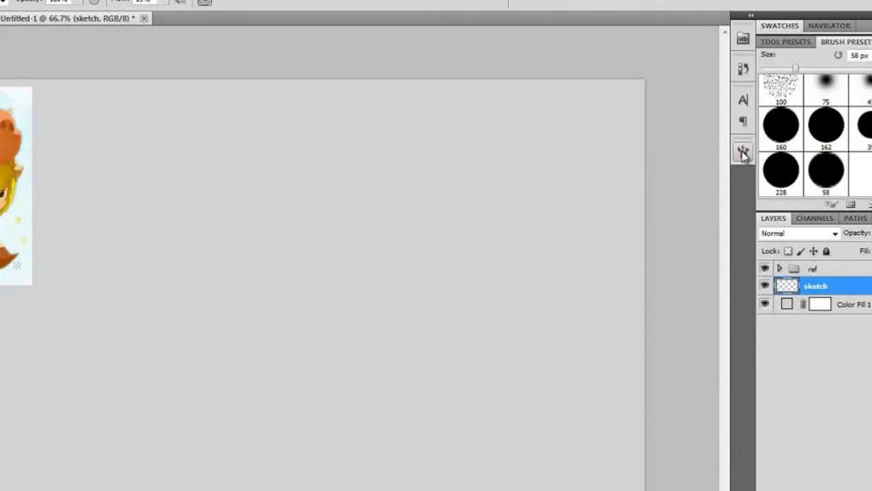
Rotate the elliptical brush tip to an angle of 14° and set its size to 27 px
left_click(743, 154)
left_click_drag(709, 287, 709, 287)
right_click(220, 199)
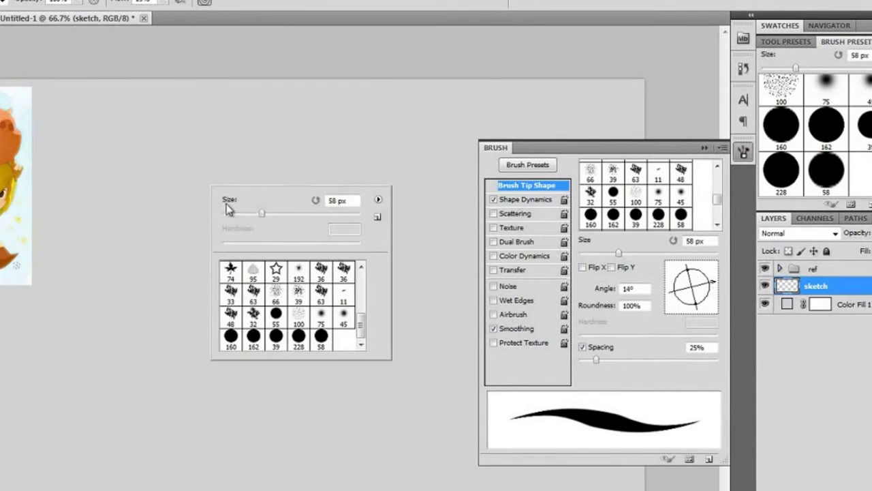
left_click_drag(249, 213, 241, 214)
Draw several wavy and curved test strokes on the "sketch" layer, delete them all and deselect
mouse_move(99, 189)
left_mouse_down()
mouse_move(213, 227)
mouse_move(268, 278)
mouse_move(346, 286)
left_mouse_up()
mouse_move(282, 155)
left_mouse_down()
mouse_move(203, 223)
mouse_move(318, 138)
mouse_move(279, 192)
mouse_move(227, 338)
left_mouse_up()
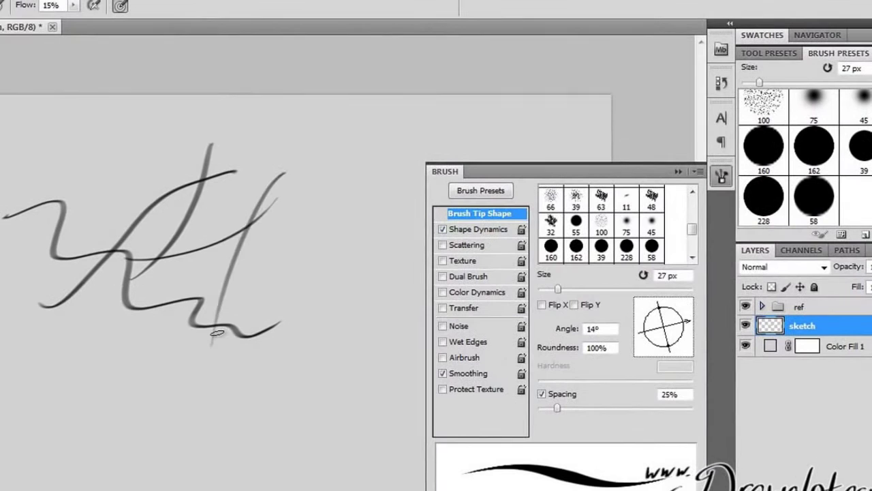
key("ctrl+z")
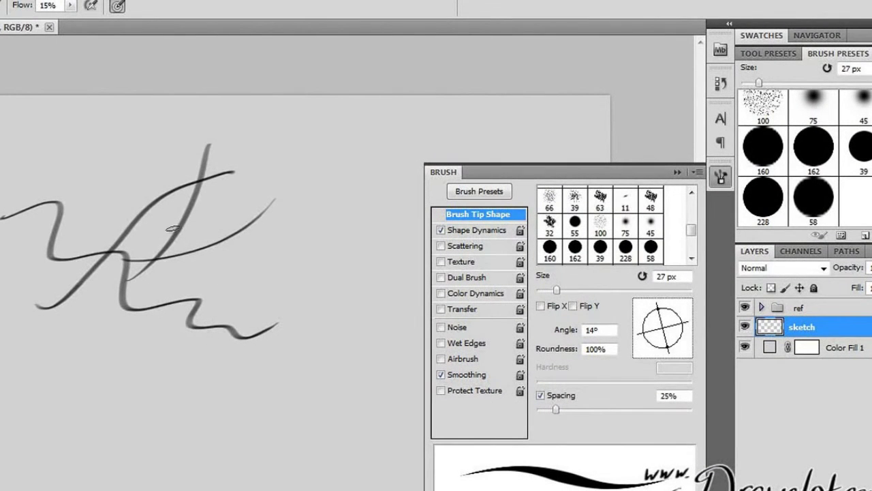
key("ctrl+a")
key("Delete")
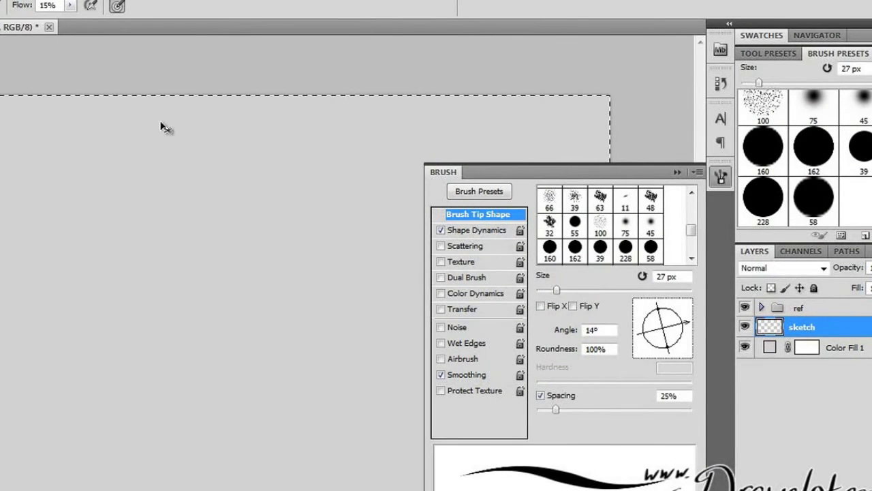
key("ctrl+d")
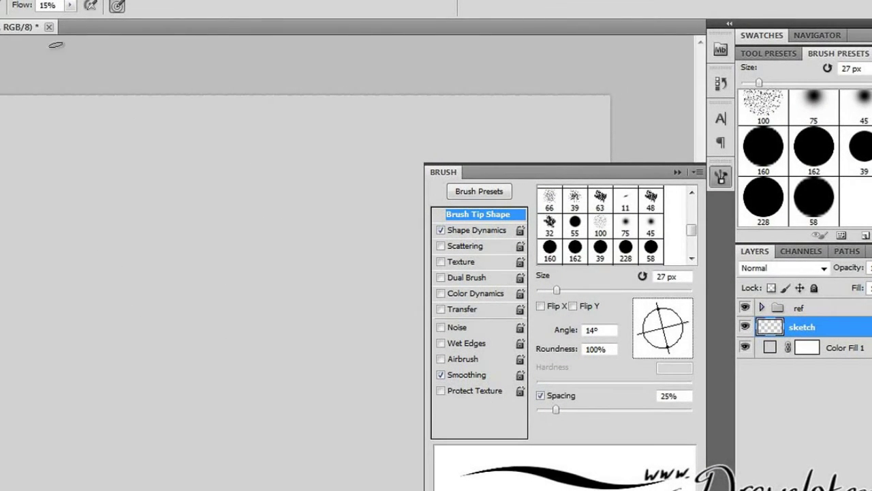
Lower the brush flow to 9% and try it with one curved stroke that is undone
left_click(70, 5)
left_click_drag(70, 20, 66, 23)
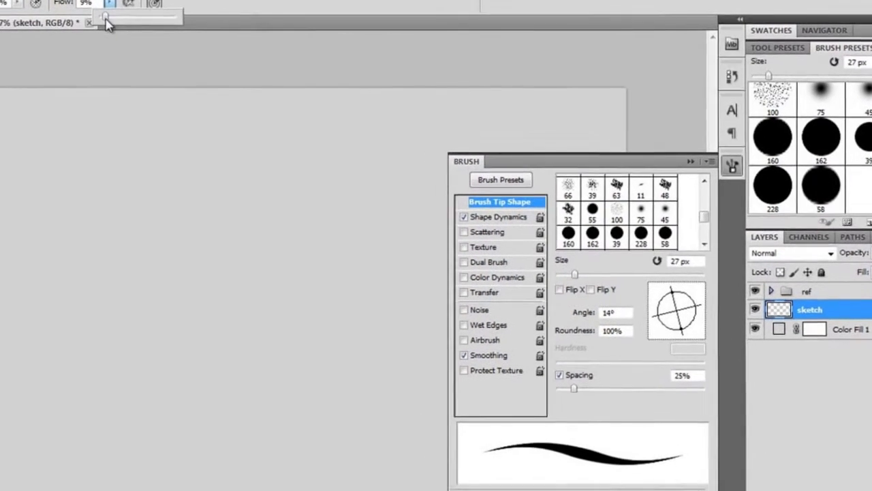
left_click_drag(108, 166, 176, 348)
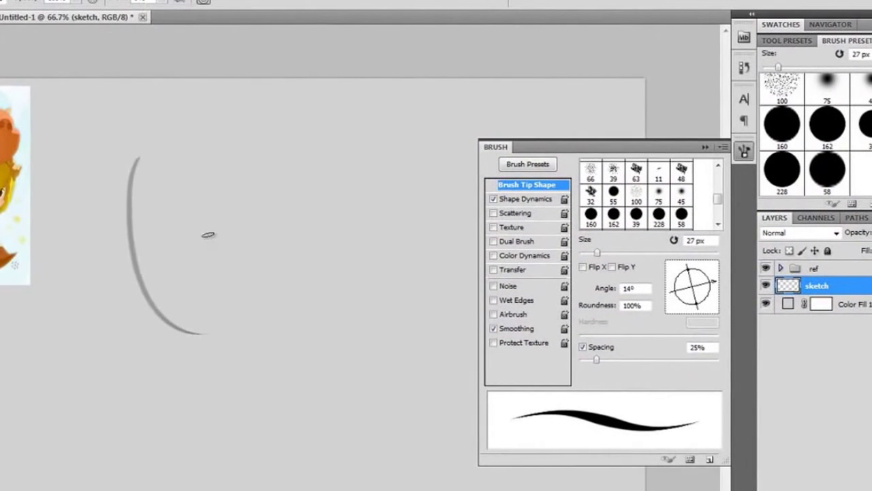
key("ctrl+z")
Set the brush size to 13 px and collapse the brush settings to free the canvas
right_click(169, 163)
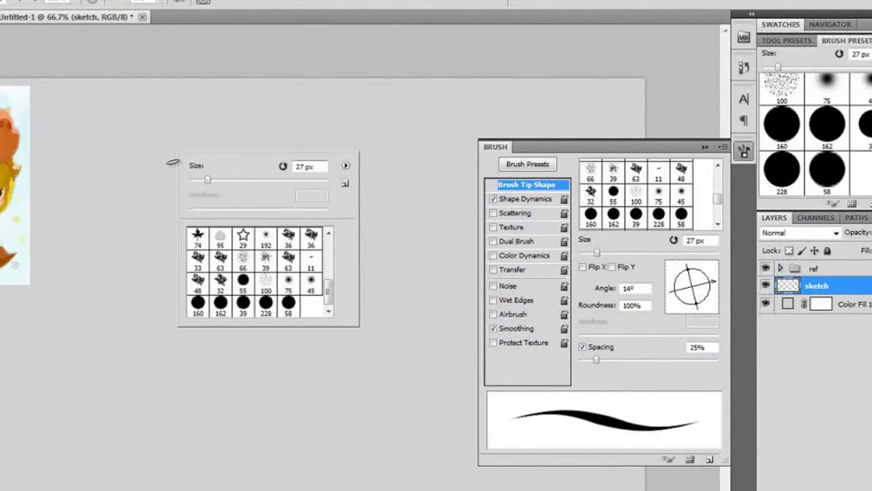
left_click_drag(204, 181, 198, 180)
left_click(114, 196)
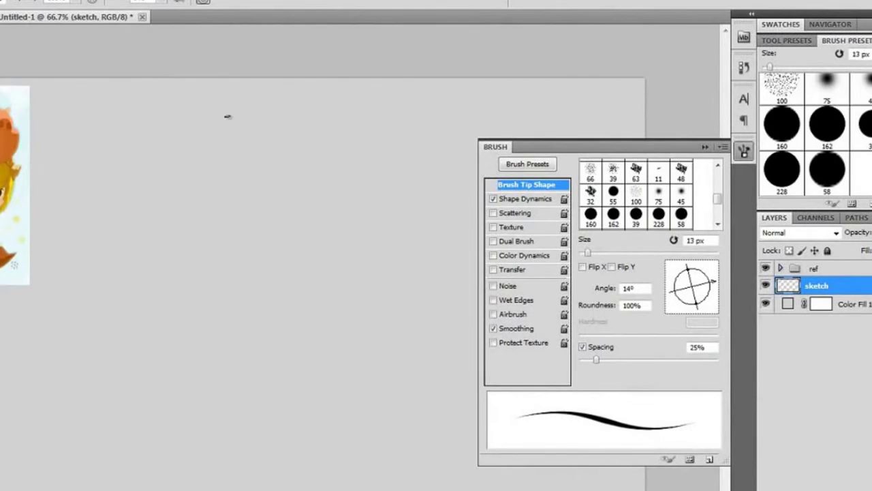
left_click(706, 147)
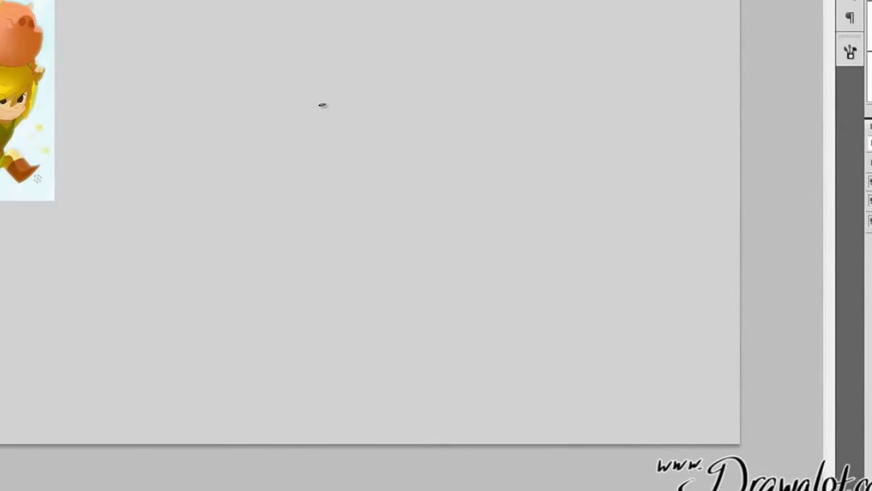
Sketch the character's gesture on the "sketch" layer: a round head, a curved spine line and two bent, running legs
left_click_drag(346, 71, 353, 48)
left_click_drag(336, 131, 333, 186)
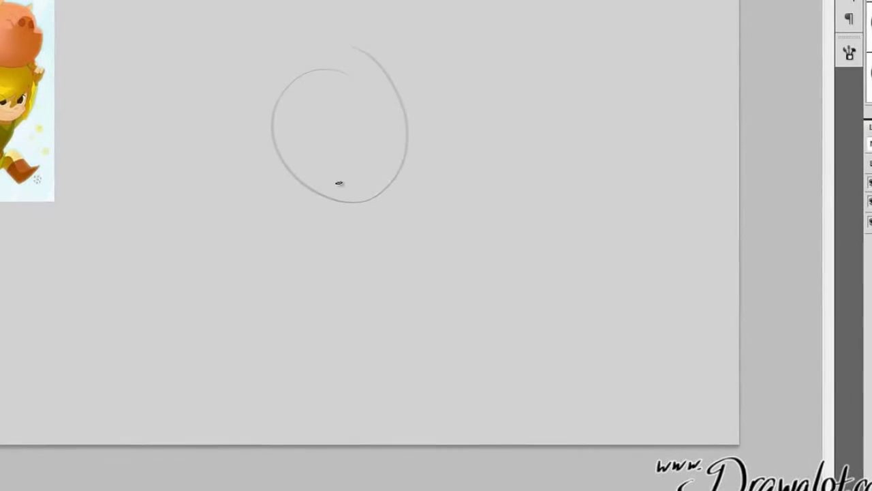
left_click_drag(266, 369, 335, 134)
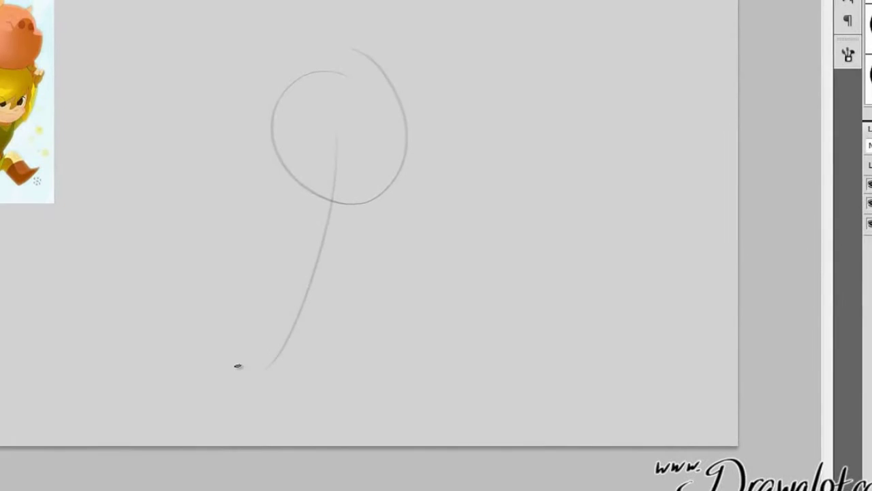
left_click_drag(173, 347, 279, 368)
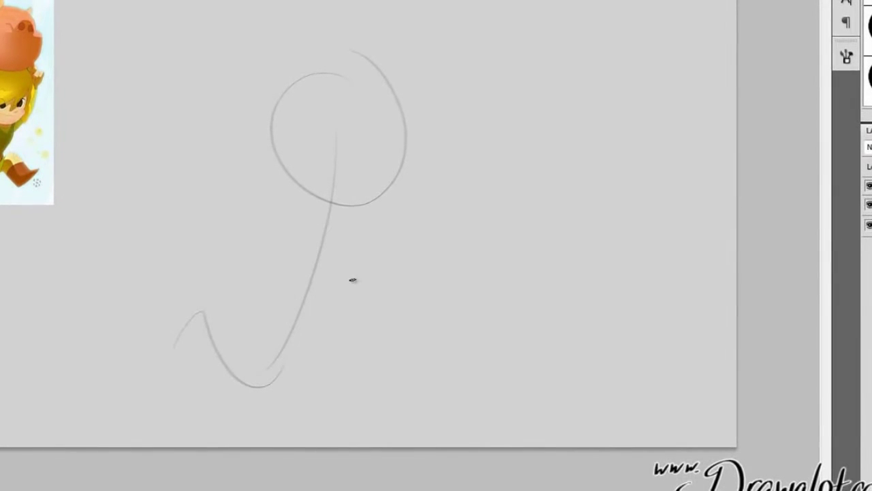
left_click_drag(318, 291, 454, 368)
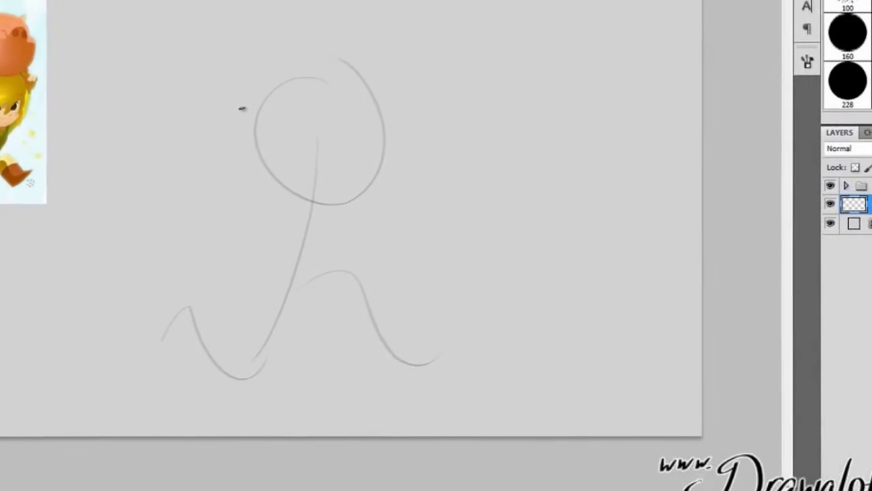
Sketch the raised arm curve left of the head and block in both raised hands and the left forearm's outer edge
mouse_move(244, 75)
left_mouse_down()
mouse_move(235, 230)
mouse_move(263, 262)
left_mouse_up()
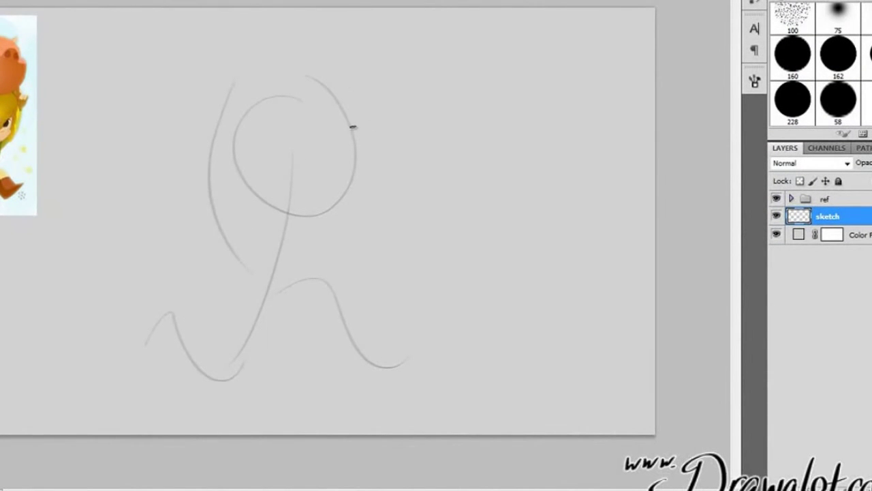
mouse_move(369, 66)
left_mouse_down()
mouse_move(407, 114)
mouse_move(399, 125)
mouse_move(347, 127)
left_mouse_up()
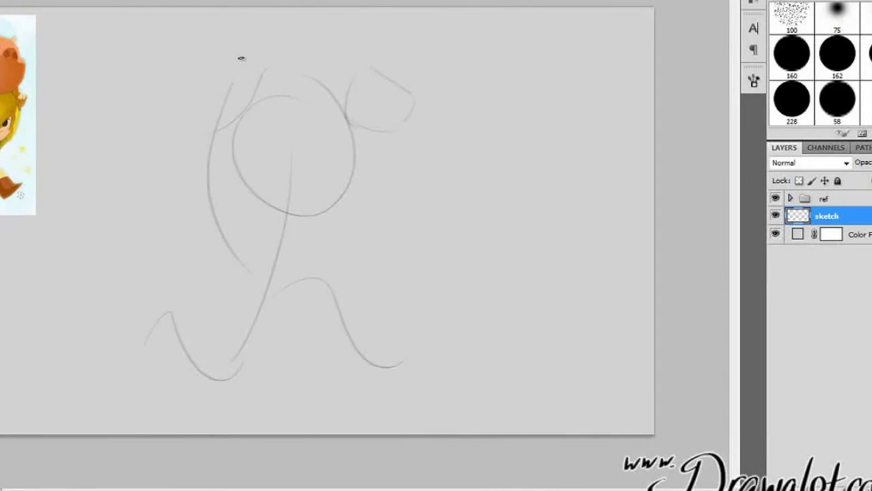
mouse_move(263, 44)
left_mouse_down()
mouse_move(207, 69)
mouse_move(259, 53)
mouse_move(220, 89)
left_mouse_up()
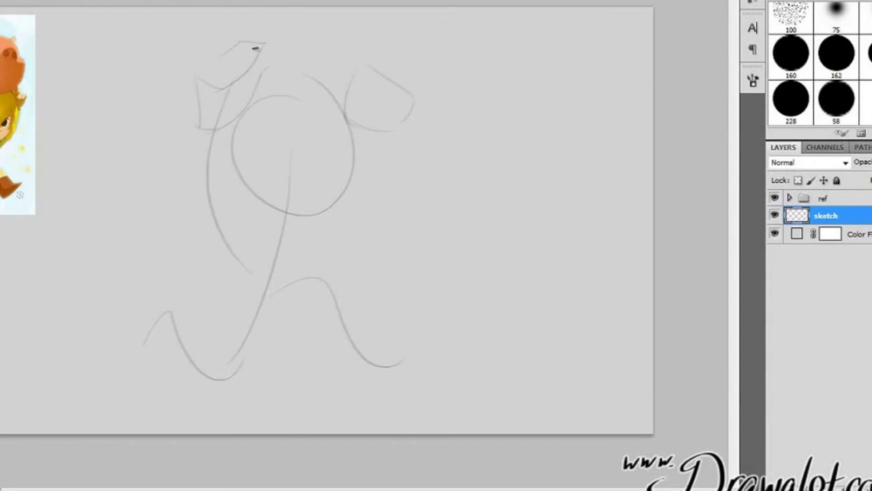
left_click_drag(195, 132, 182, 206)
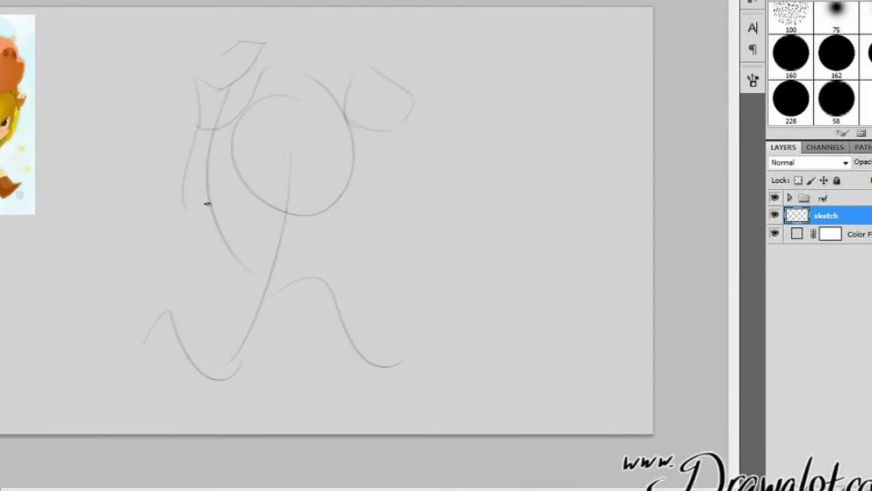
Sketch the face guidelines, eyes, mouth and a hair strand inside the head, plus the arm curve along its right side
mouse_move(249, 172)
left_mouse_down()
mouse_move(361, 126)
mouse_move(338, 116)
mouse_move(336, 195)
left_mouse_up()
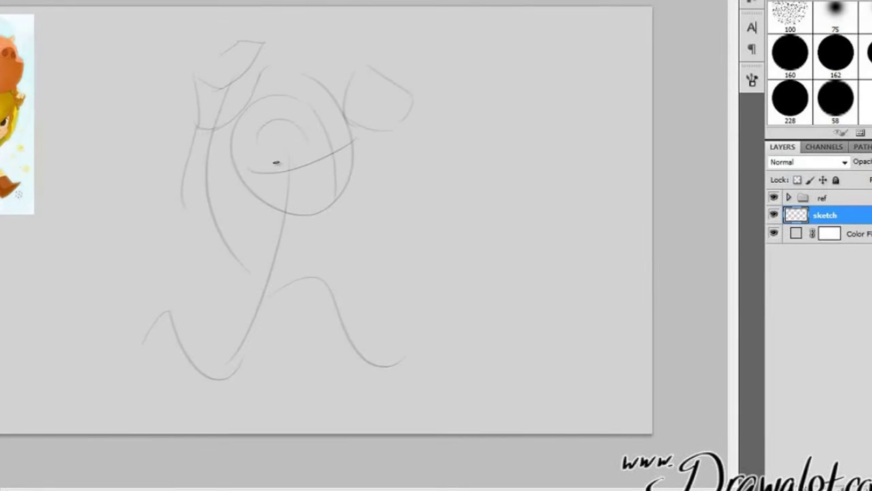
left_click_drag(332, 137, 344, 135)
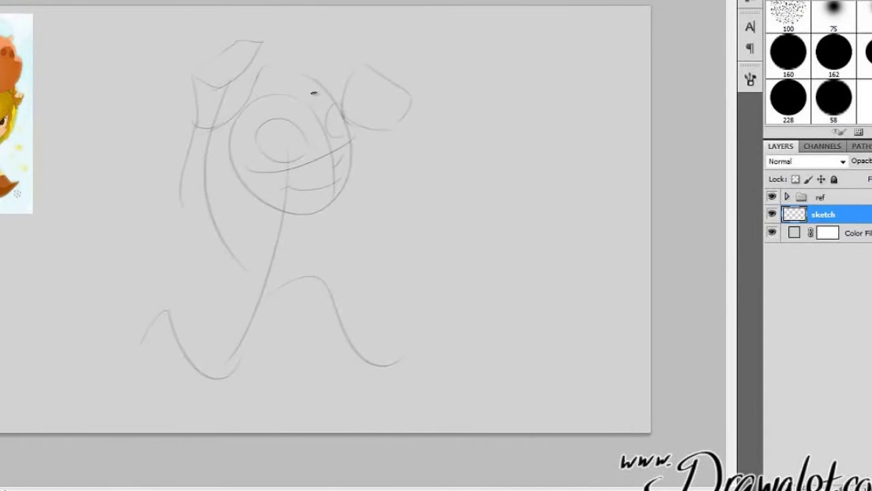
left_click_drag(320, 85, 266, 156)
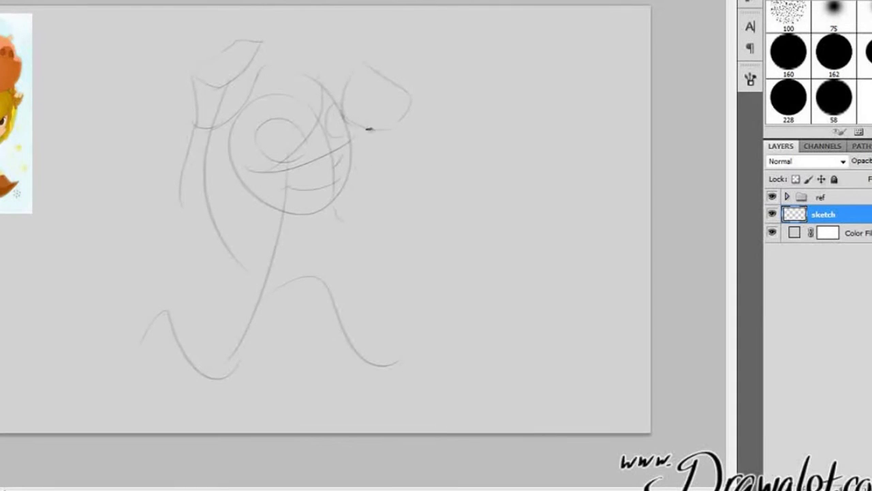
left_click_drag(364, 156, 352, 217)
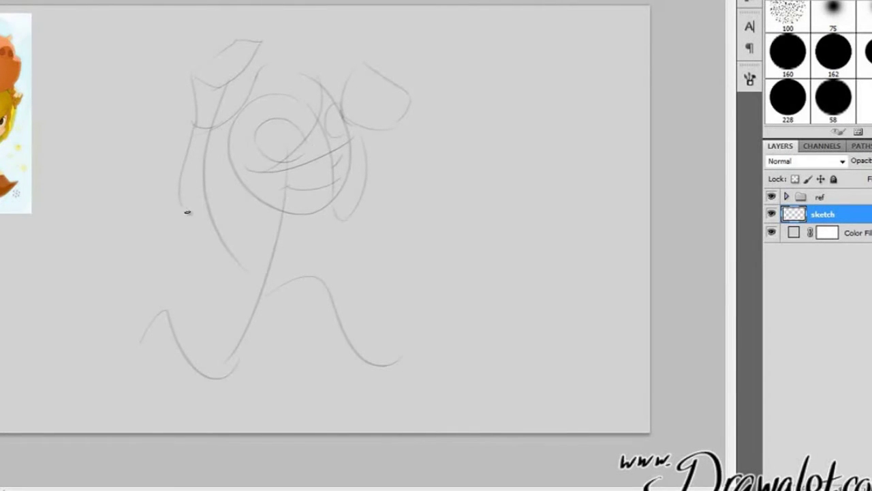
Sketch the raised left arm's lower outline, the waist with its belt, and the forward leg's thigh and boot
left_click_drag(187, 212, 225, 236)
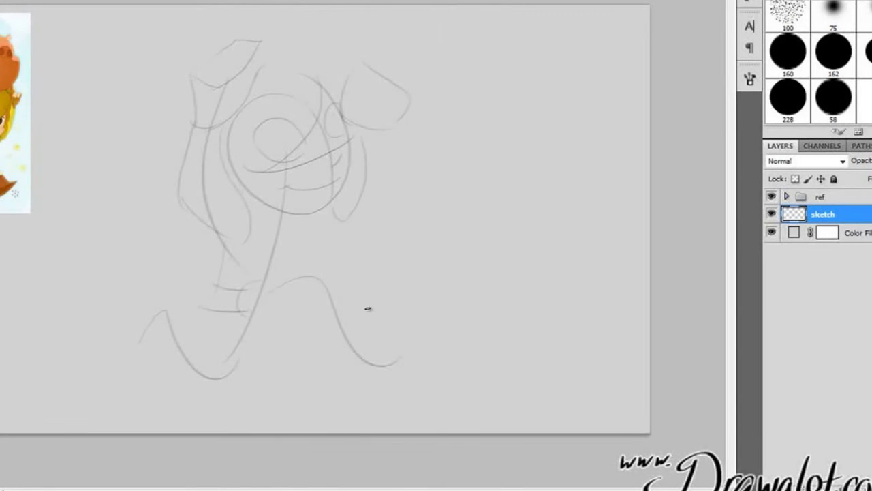
mouse_move(306, 331)
left_mouse_down()
mouse_move(361, 376)
mouse_move(389, 355)
mouse_move(410, 358)
mouse_move(411, 347)
mouse_move(353, 383)
mouse_move(408, 355)
left_mouse_up()
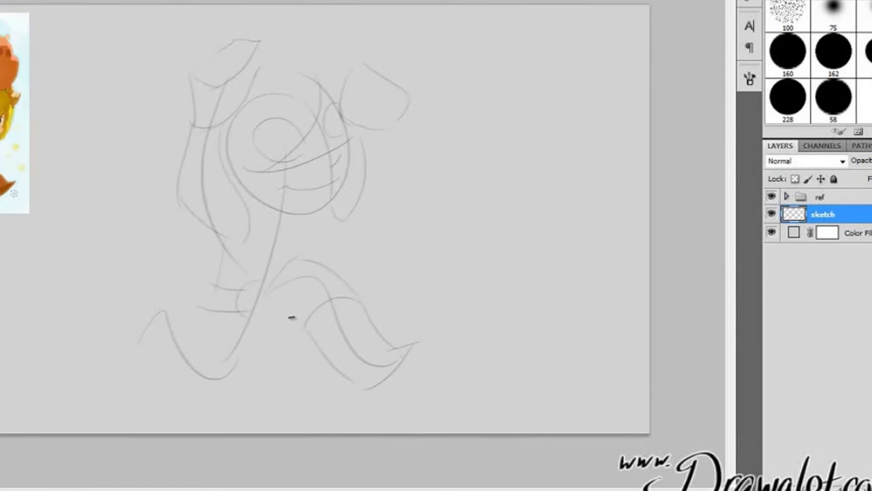
left_click_drag(304, 328, 275, 317)
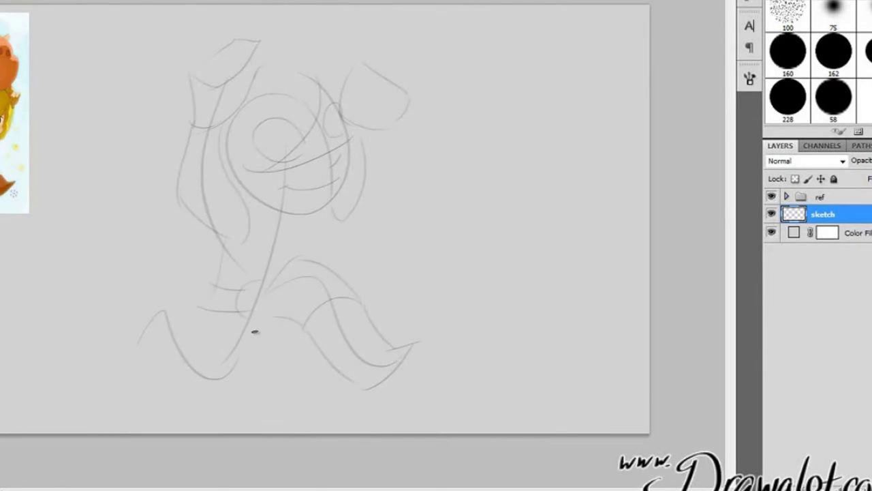
Sketch the tunic's flared skirt below the belt and build up the bent rear leg with its foot
left_click_drag(209, 352, 258, 367)
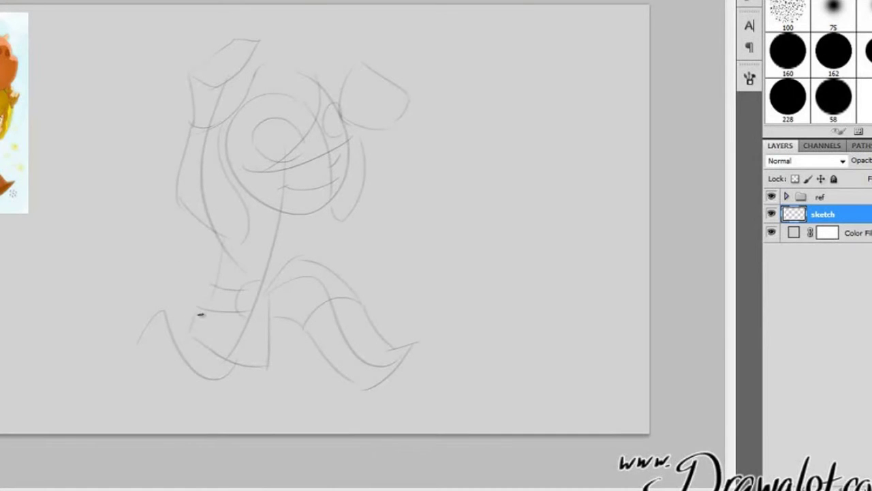
left_click_drag(191, 332, 203, 300)
mouse_move(192, 336)
left_mouse_down()
mouse_move(188, 346)
mouse_move(203, 345)
left_mouse_up()
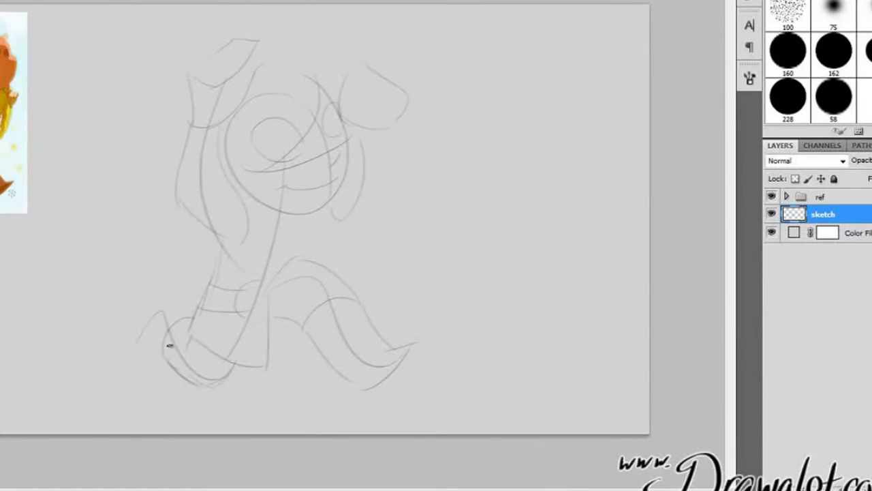
mouse_move(164, 364)
left_mouse_down()
mouse_move(144, 345)
mouse_move(145, 355)
mouse_move(159, 321)
mouse_move(188, 315)
mouse_move(147, 306)
mouse_move(161, 293)
mouse_move(145, 293)
mouse_move(135, 332)
mouse_move(141, 299)
mouse_move(150, 362)
left_mouse_up()
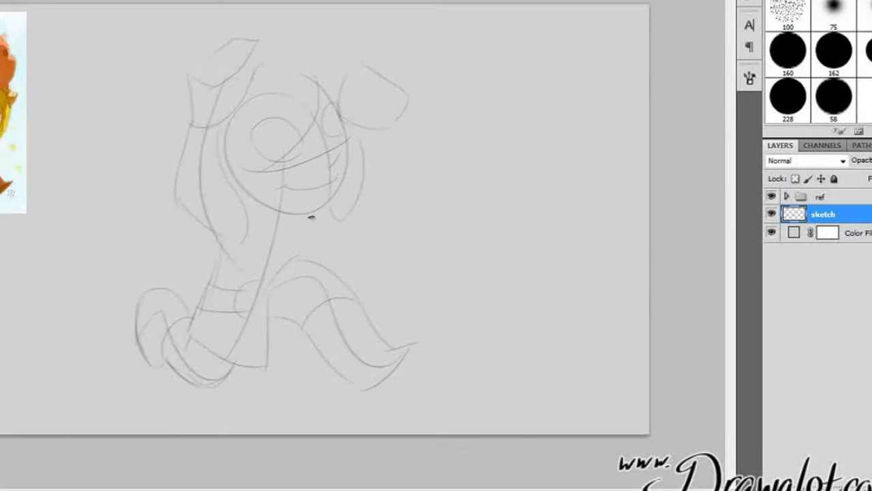
Draw the torso's right edge below the head and add pupils and hair strands to the face
left_click_drag(286, 269, 310, 232)
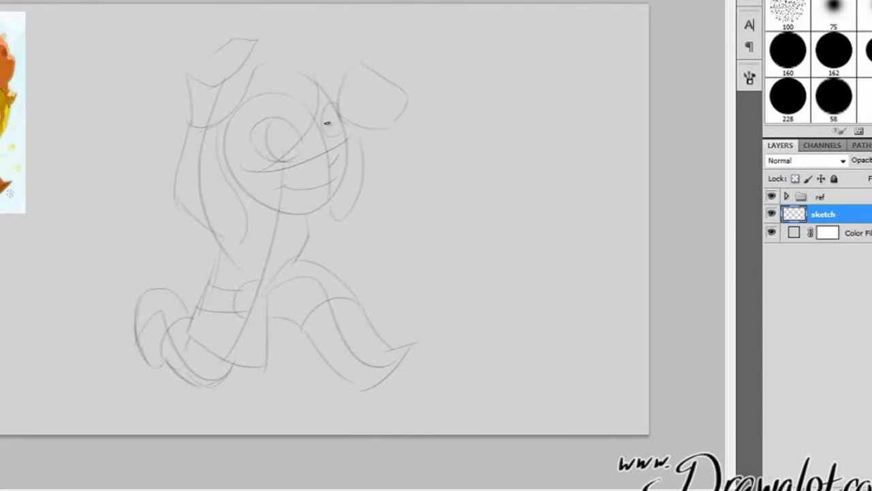
left_click_drag(334, 128, 327, 119)
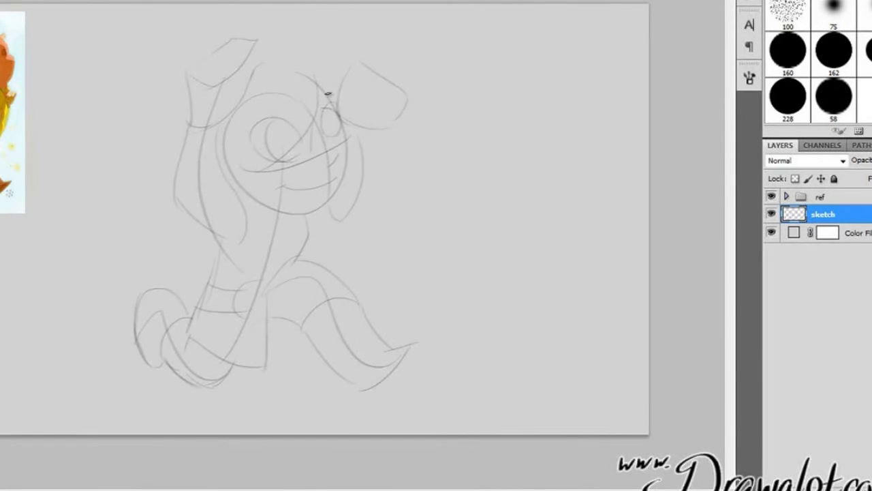
left_click_drag(331, 88, 316, 142)
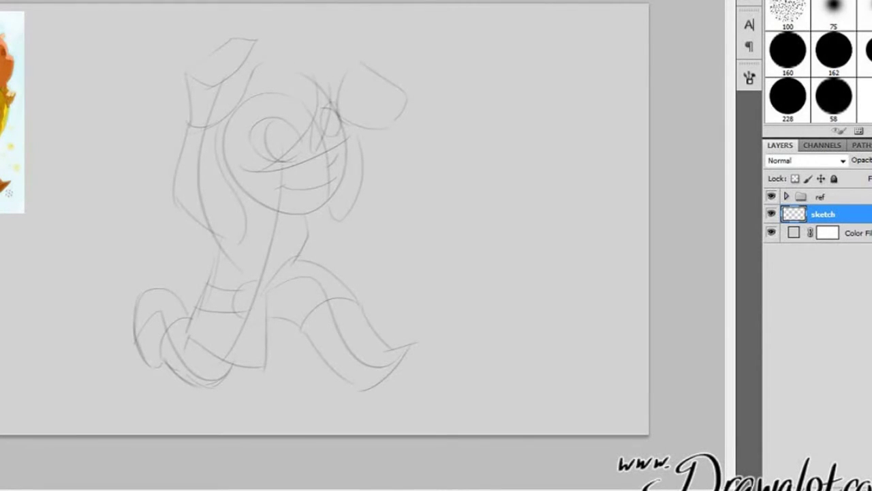
Scale the whole sketch down proportionally and move it down and to the right, leaving room above the head
key("l")
mouse_move(292, 171)
left_mouse_down()
mouse_move(290, 197)
mouse_move(290, 182)
mouse_move(282, 186)
left_mouse_up()
key("ctrl+t")
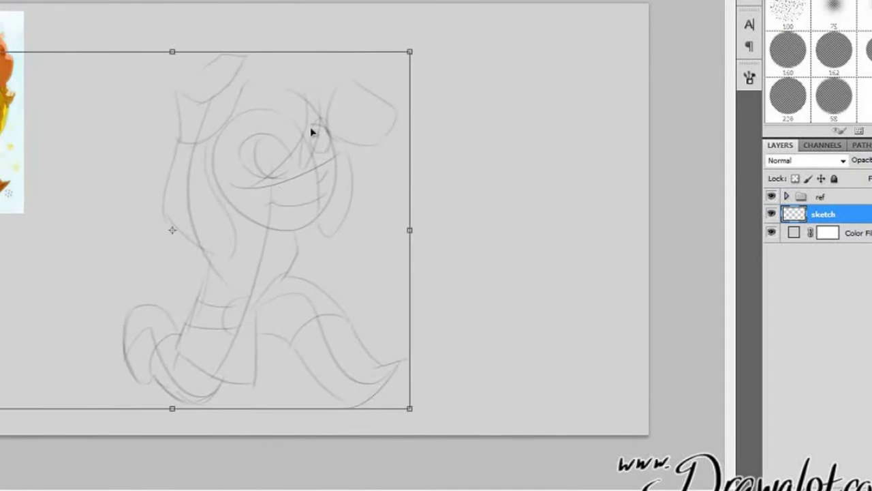
left_click_drag(411, 51, 372, 76)
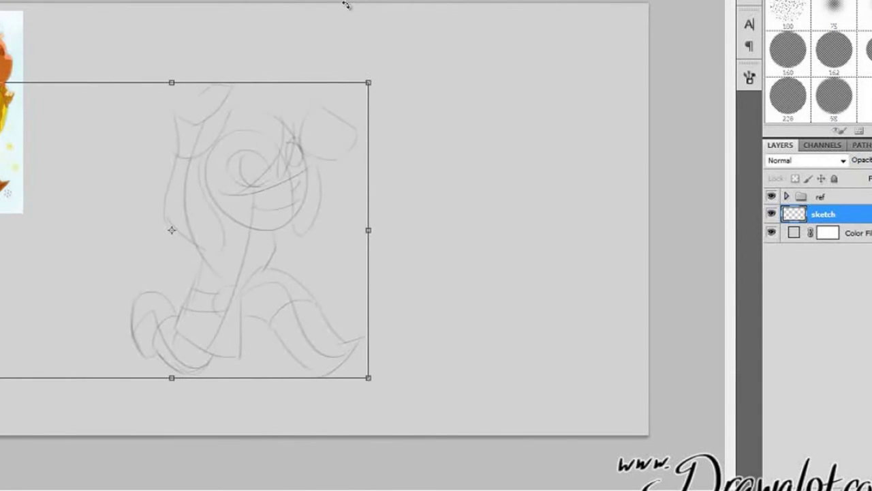
key("Return")
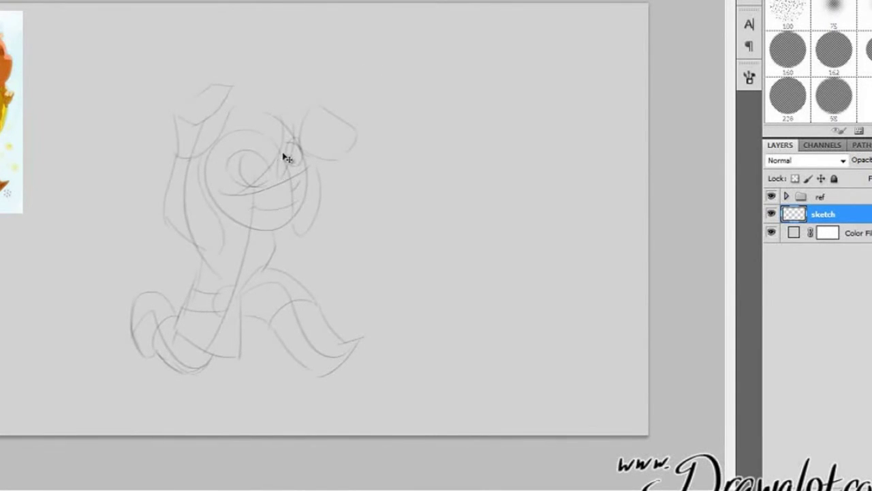
mouse_move(277, 189)
left_mouse_down()
mouse_move(310, 220)
mouse_move(301, 232)
left_mouse_up()
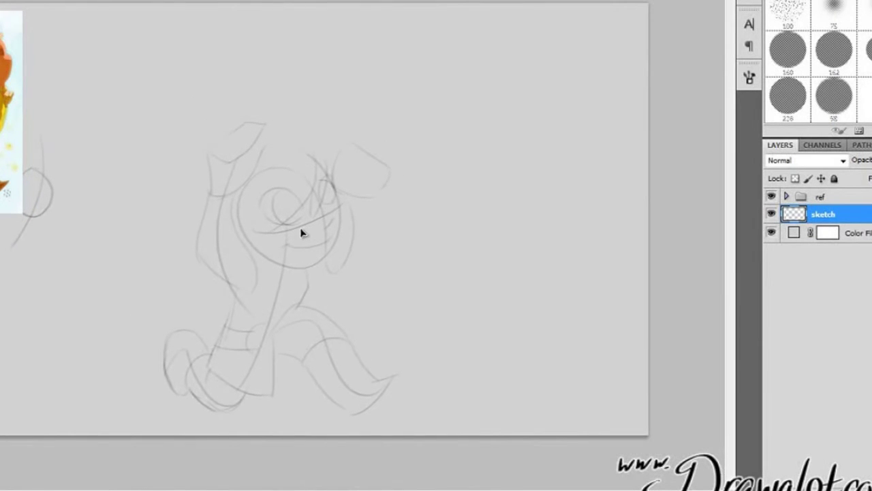
Sketch the pig carried overhead with its round snout and pointed tip, the pointed shape behind the head, and the fingers of both hands
key("b")
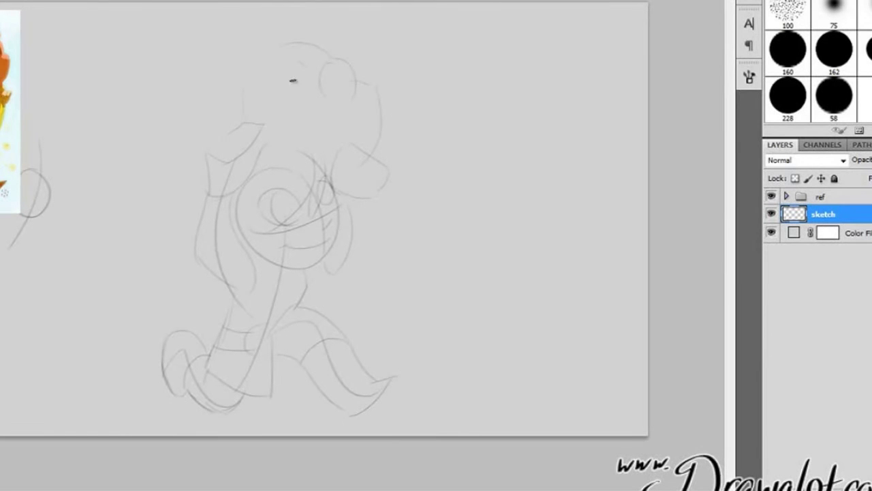
mouse_move(298, 82)
left_mouse_down()
mouse_move(332, 87)
mouse_move(314, 100)
mouse_move(349, 102)
left_mouse_up()
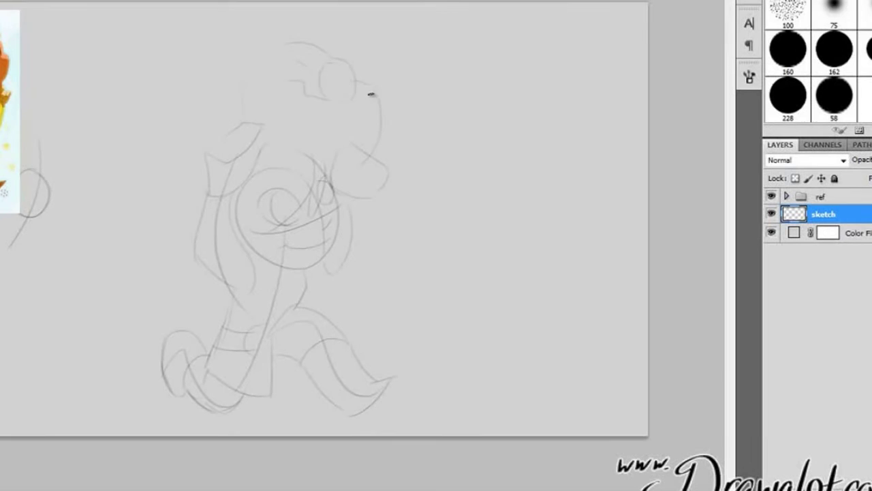
left_click_drag(291, 43, 256, 43)
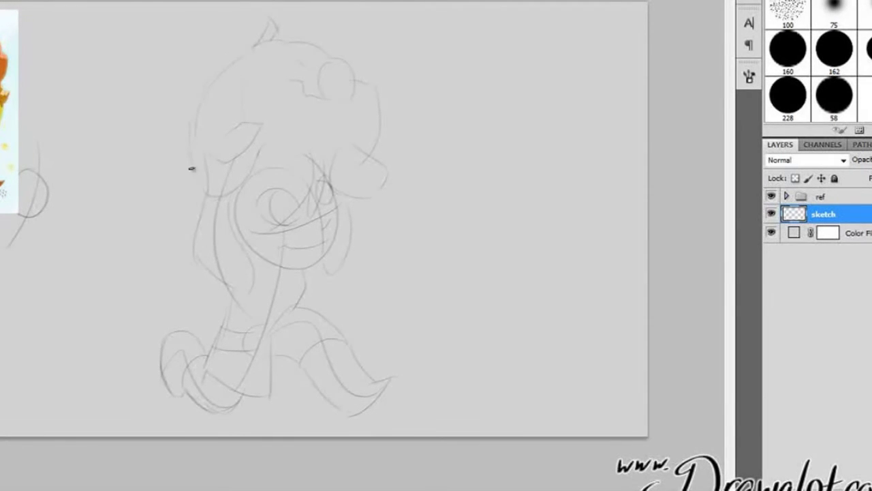
left_click_drag(191, 158, 195, 107)
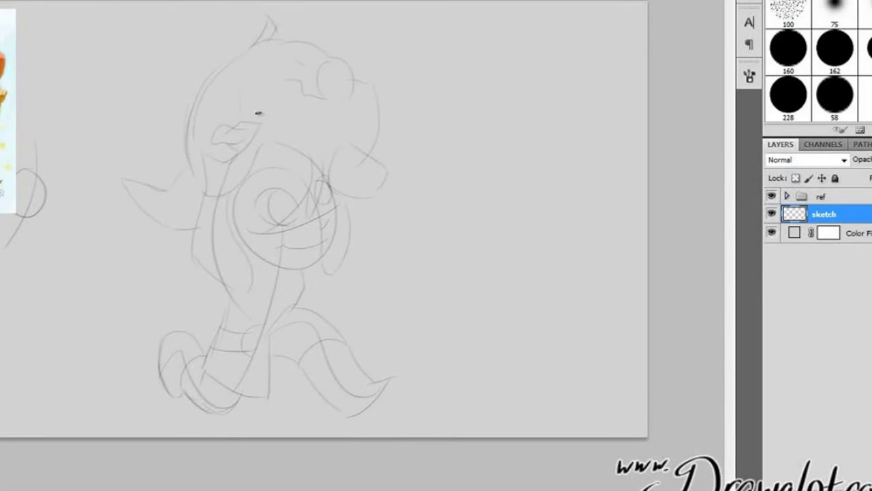
mouse_move(249, 117)
left_mouse_down()
mouse_move(263, 117)
mouse_move(251, 130)
left_mouse_up()
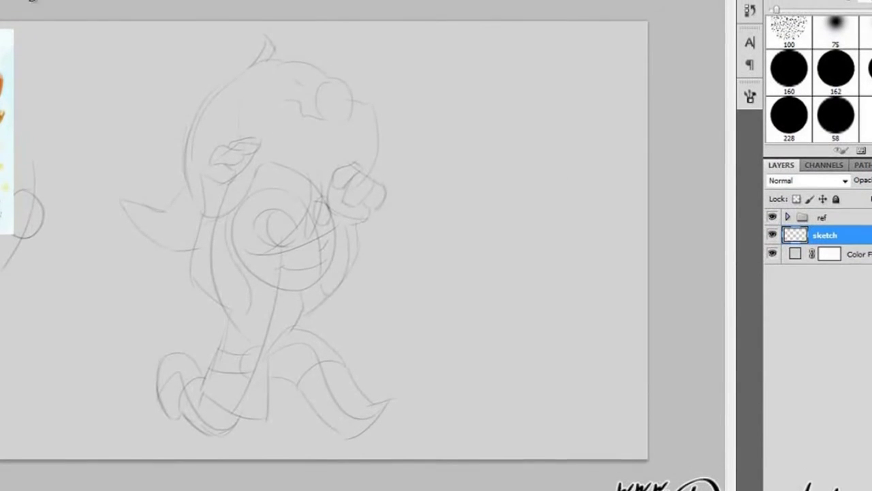
Try to darken the sketch lines with Brightness/Contrast, raising the contrast to 99 and strongly lowering the brightness
key("alt+i")
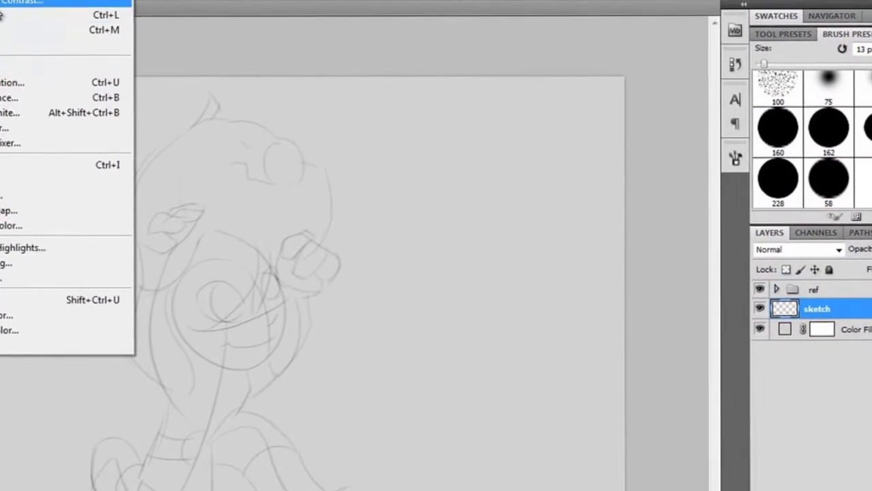
left_click(20, 3)
left_click_drag(278, 159, 520, 92)
left_click_drag(475, 173, 552, 171)
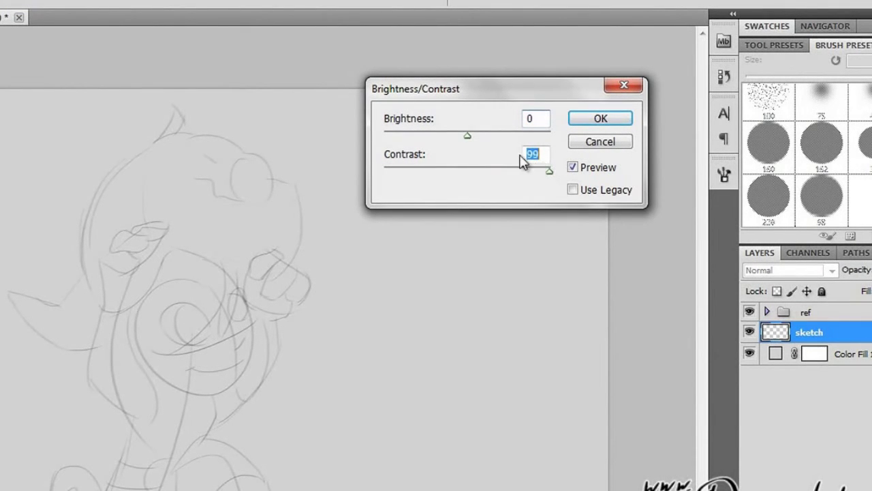
left_click_drag(469, 140, 390, 157)
left_click(620, 109)
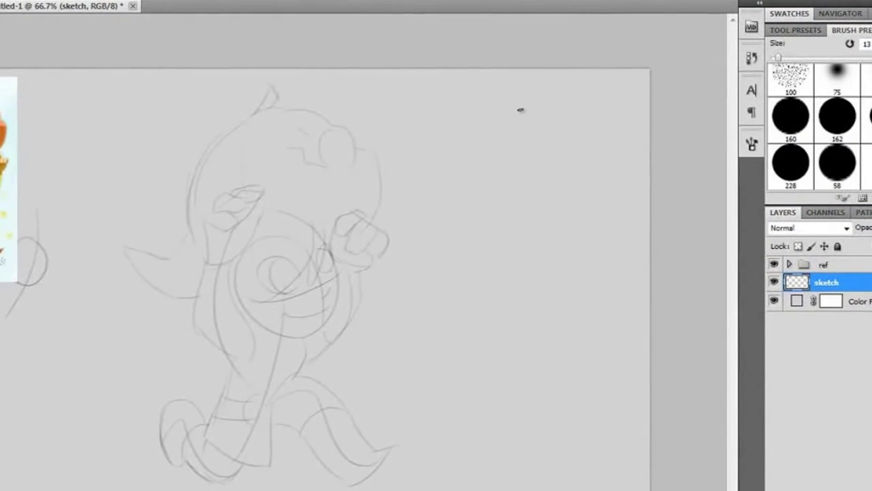
key("ctrl+l")
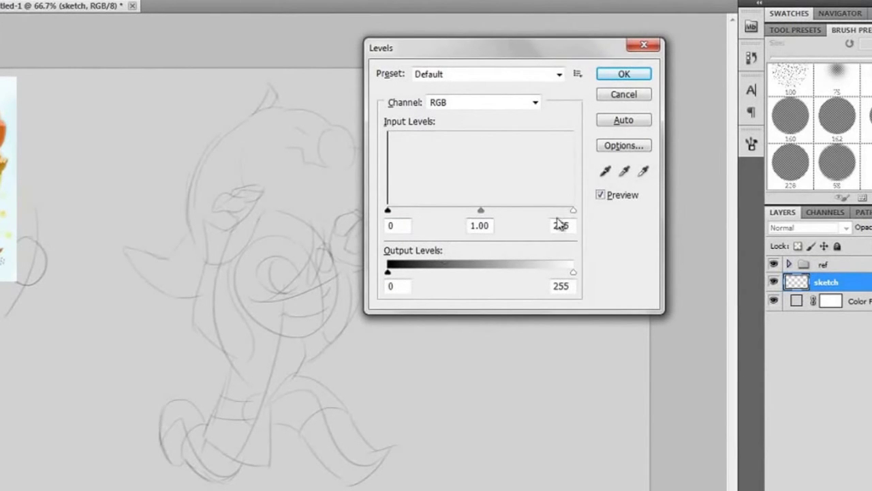
left_click_drag(573, 210, 395, 210)
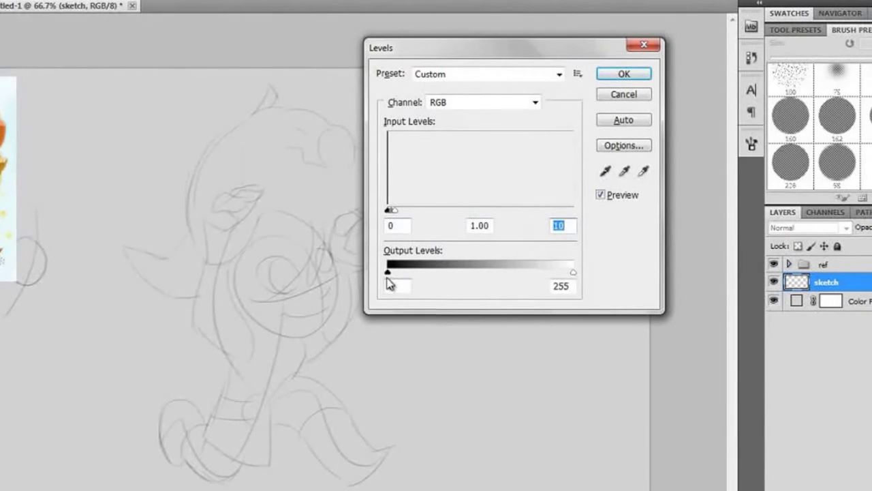
left_click(620, 95)
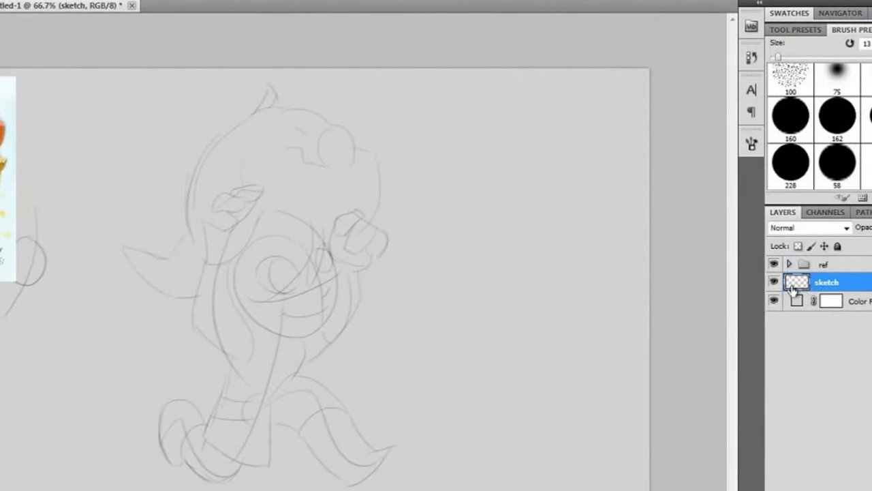
Darken the sketch by duplicating the "sketch" layer four times and merging all five sketch layers into one
key("ctrl+j")
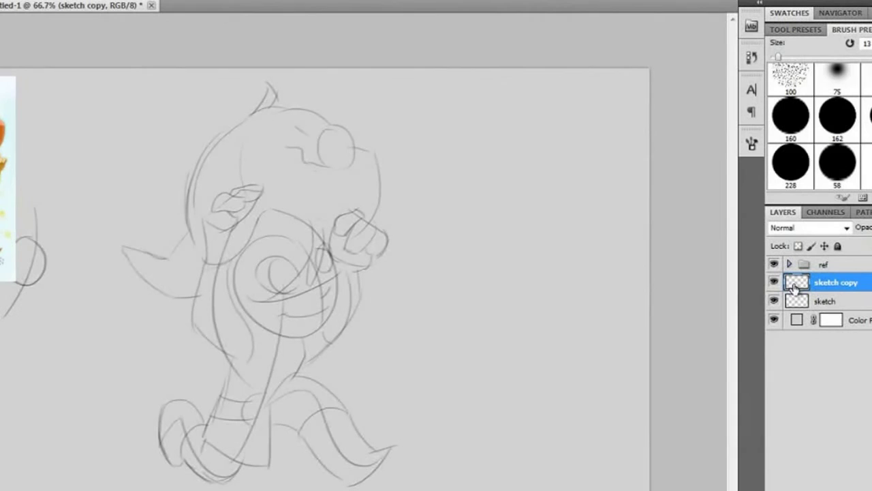
mouse_move(796, 286)
left_mouse_down()
mouse_move(803, 277)
mouse_move(794, 284)
left_mouse_up()
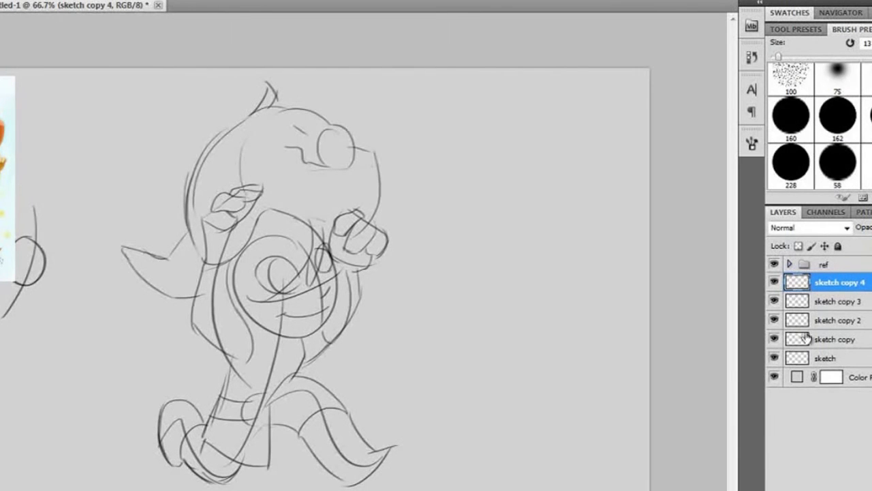
left_click(799, 358, "shift")
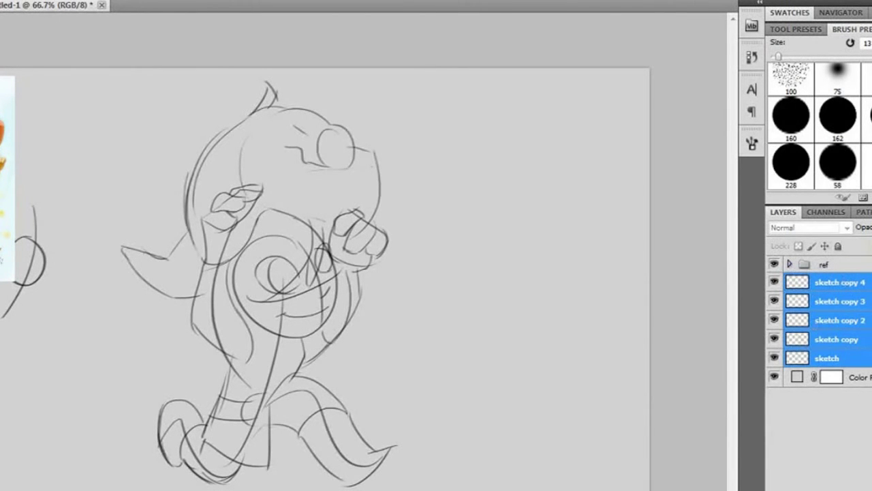
right_click(800, 358)
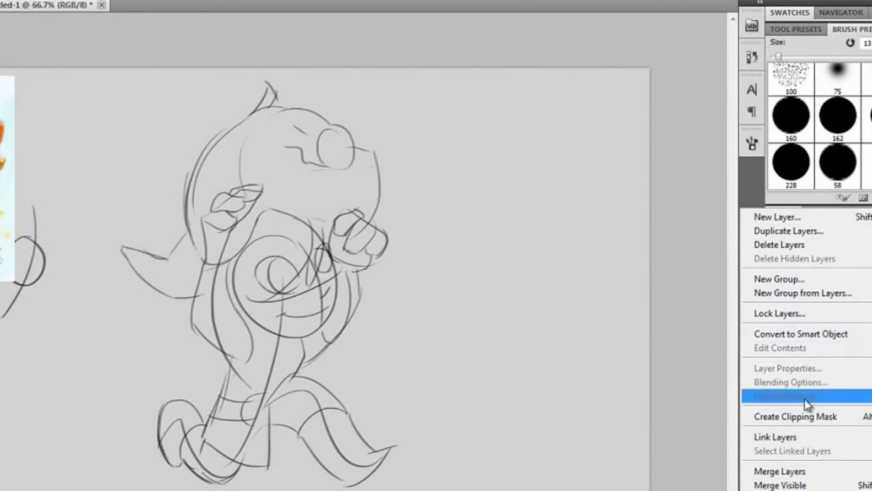
left_click(793, 471)
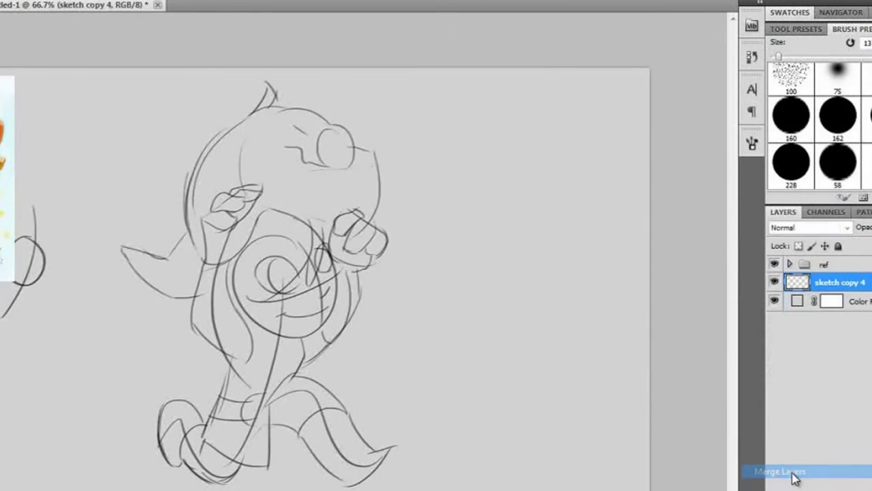
left_click(775, 282)
left_click(775, 282)
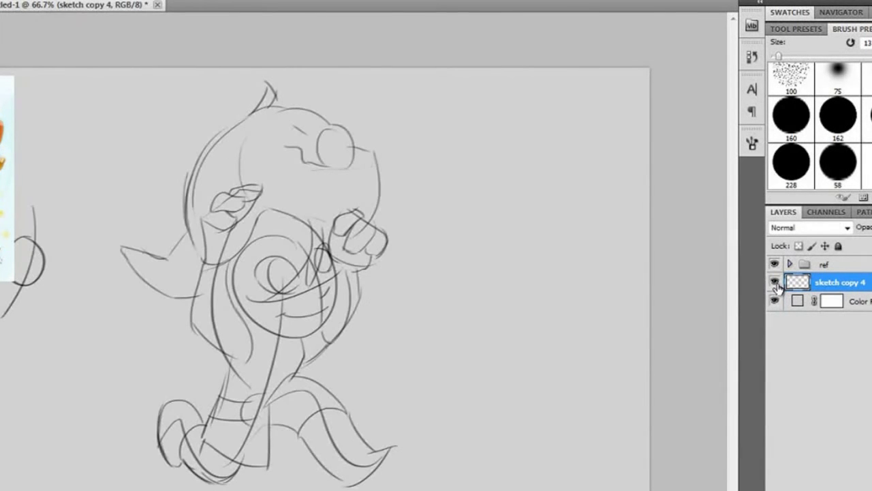
Erase the construction lines through the arms, torso, legs and face with the Eraser at 36 px
key("e")
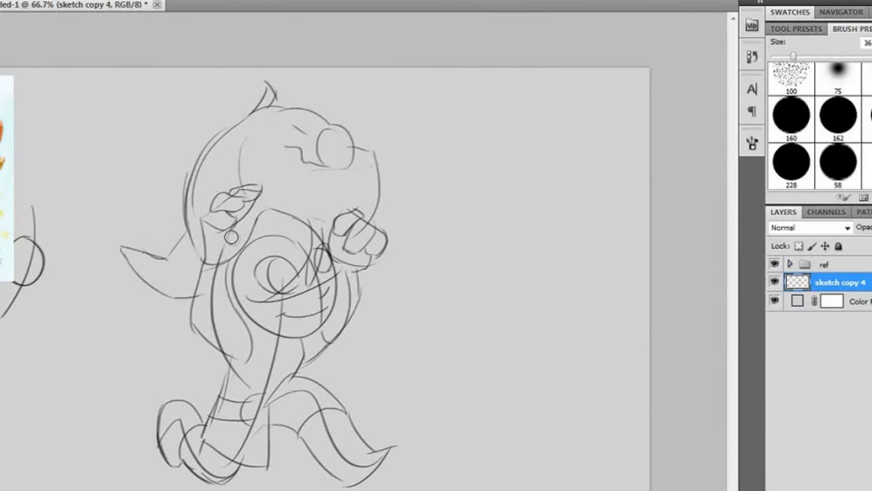
mouse_move(216, 280)
left_mouse_down()
mouse_move(216, 336)
mouse_move(215, 278)
left_mouse_up()
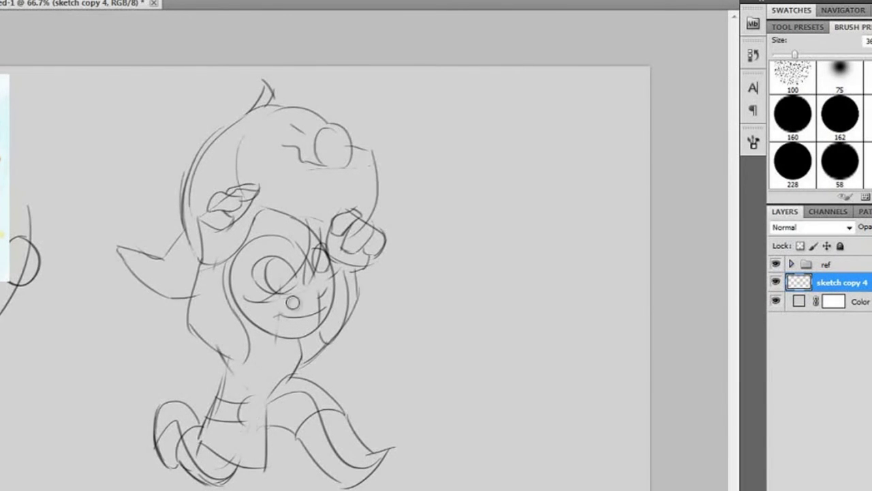
Examine the face, eye and mouth lines of the sketch up close, then the whole figure
key("b")
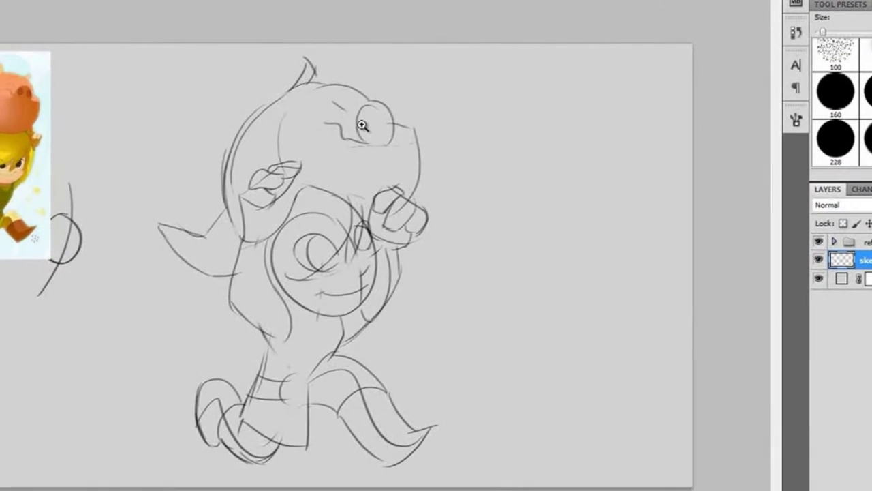
left_click(342, 245)
left_click(348, 247)
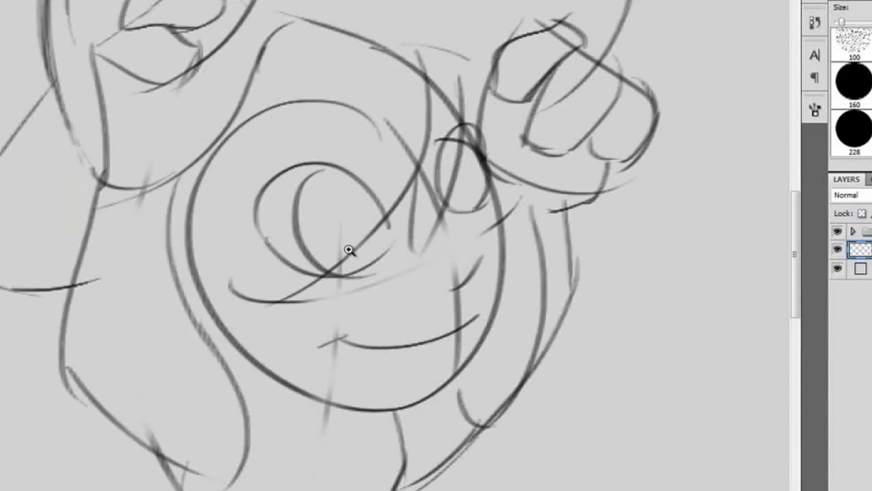
left_click(349, 246)
mouse_move(275, 222)
left_mouse_down()
mouse_move(571, 319)
mouse_move(89, 270)
mouse_move(0, 224)
left_mouse_up()
left_click_drag(279, 315, 665, 196)
left_click(306, 249, "alt")
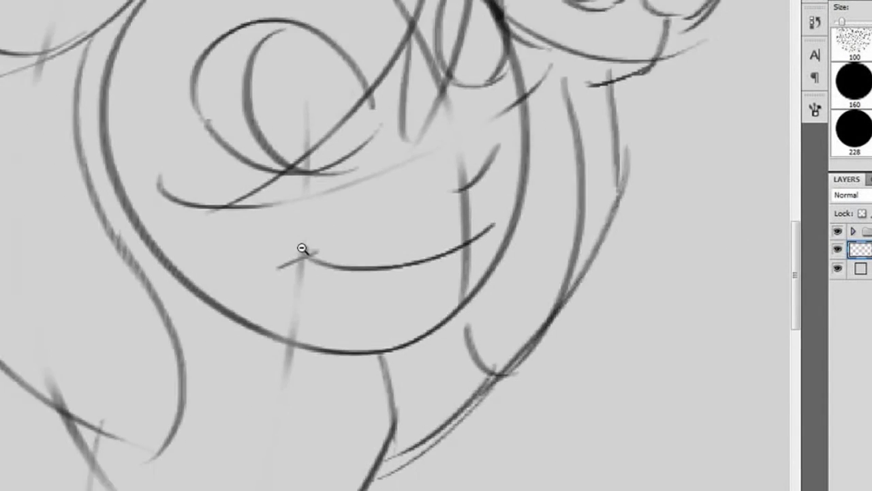
left_click(306, 248, "alt")
left_click(305, 248, "alt")
left_click(305, 249, "alt")
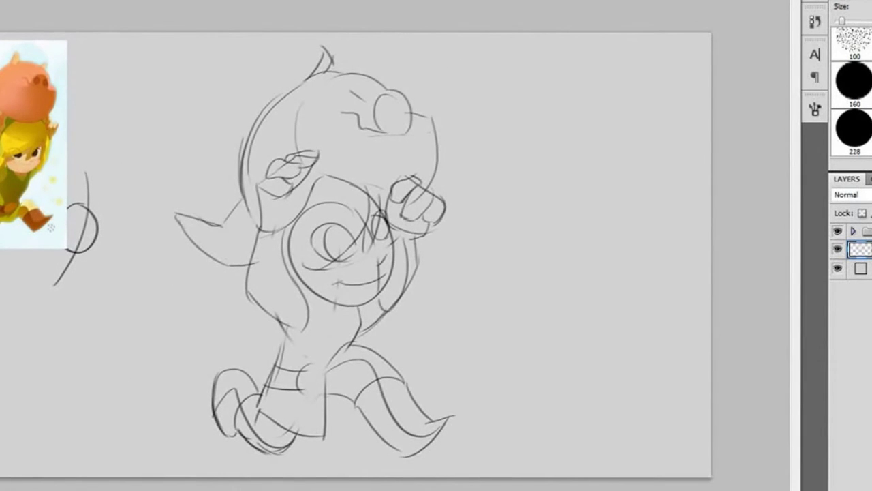
Inspect the head, the raised hands and the pig's outline in the sketch at different magnifications
key("l")
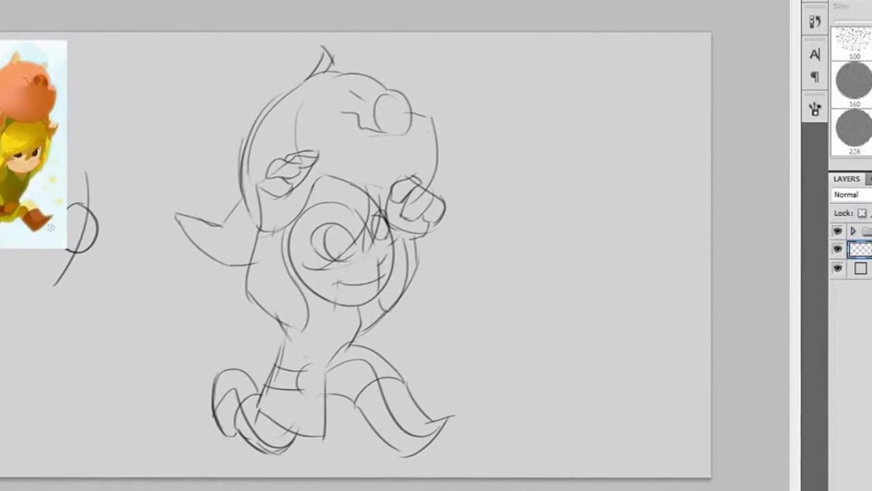
left_click(314, 219)
left_click(345, 237)
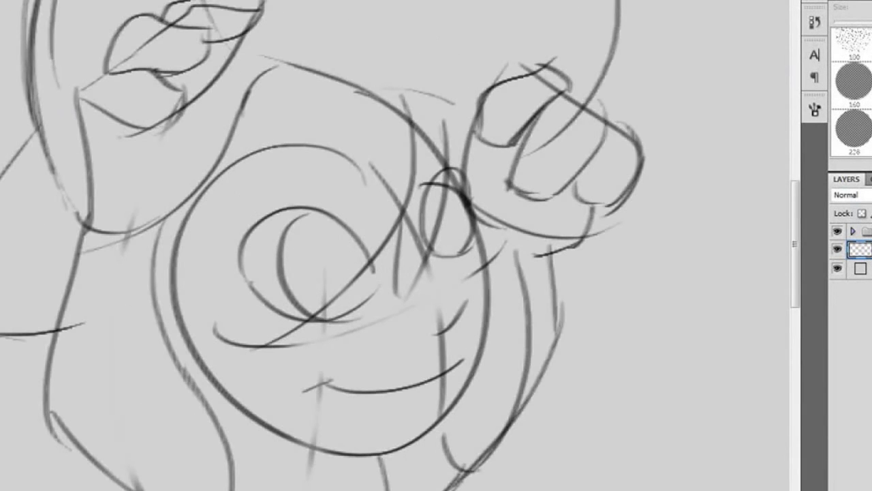
left_click_drag(218, 280, 314, 255)
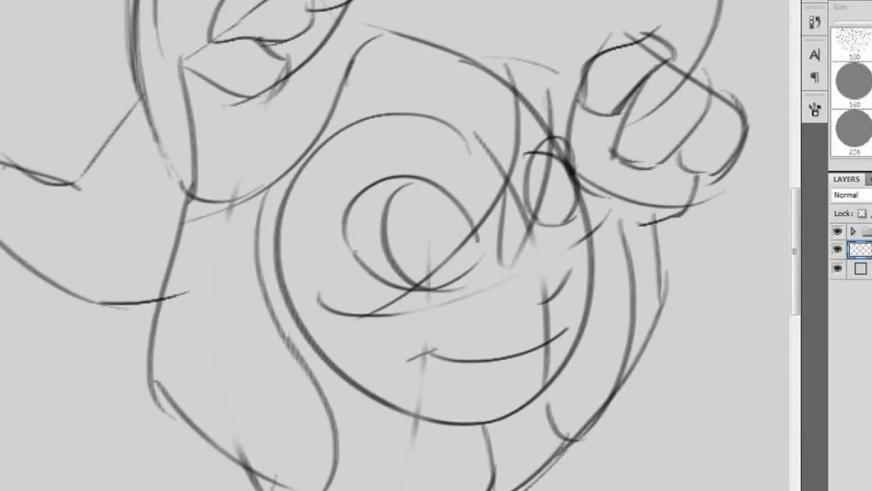
mouse_move(392, 245)
left_mouse_down()
mouse_move(211, 291)
mouse_move(426, 375)
left_mouse_up()
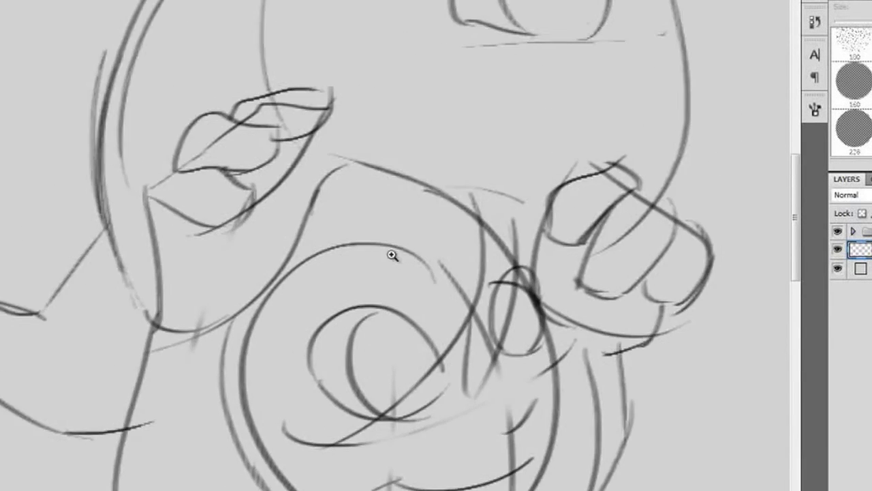
left_click(399, 274)
left_click(390, 276)
left_click(390, 272)
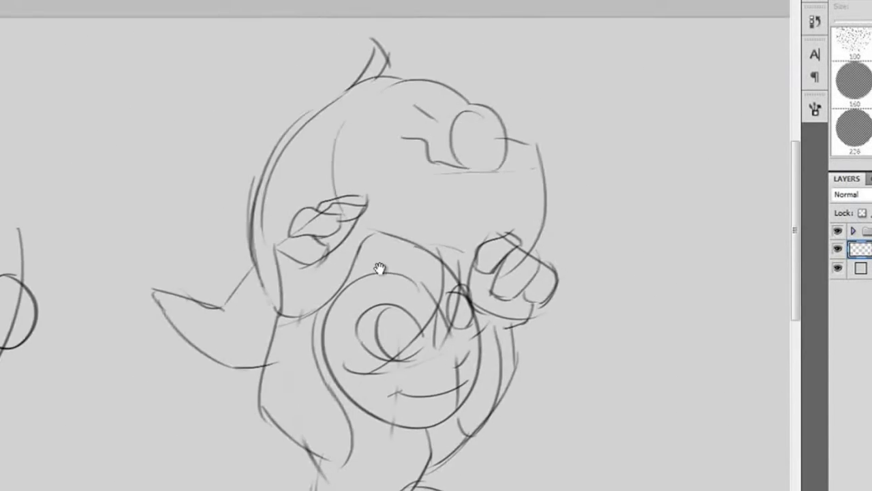
left_click_drag(381, 270, 266, 222)
left_click(489, 225)
left_click(493, 225)
left_click_drag(451, 178, 389, 331)
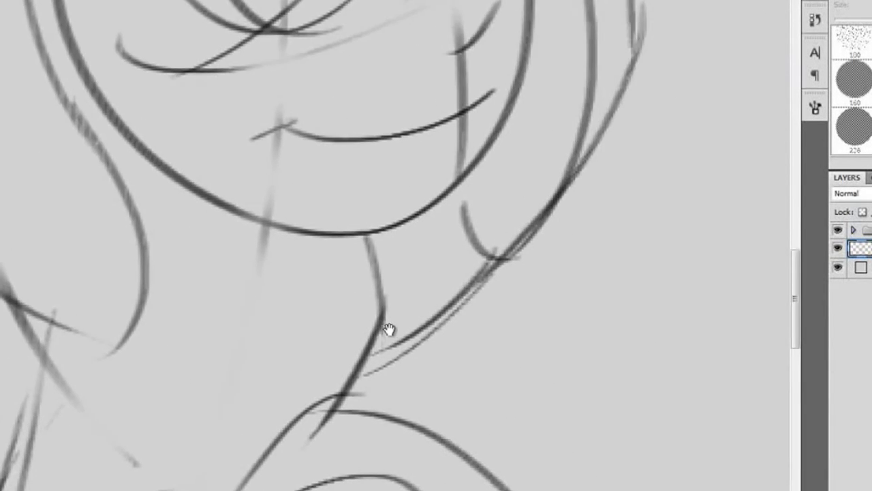
Strengthen the character's nose mark and thicken the line between the raised arm and the head with the Brush tool
left_click(386, 288, "alt")
left_click_drag(395, 212, 421, 347)
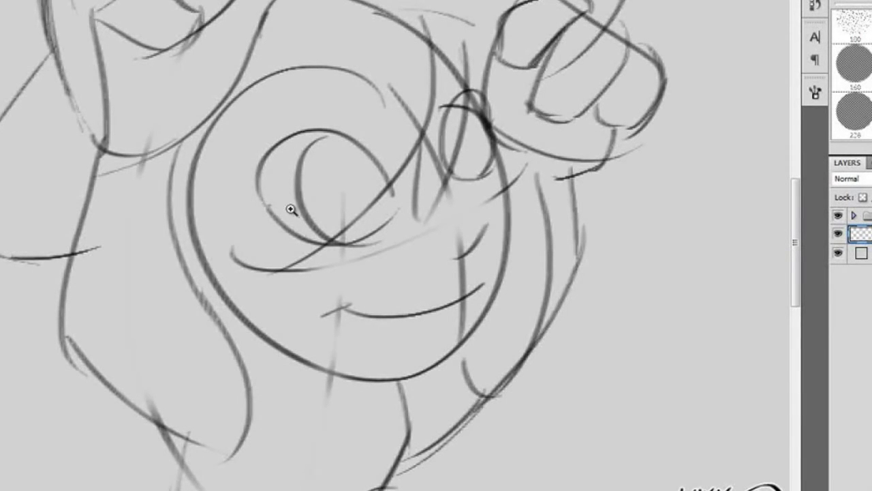
left_click(346, 220)
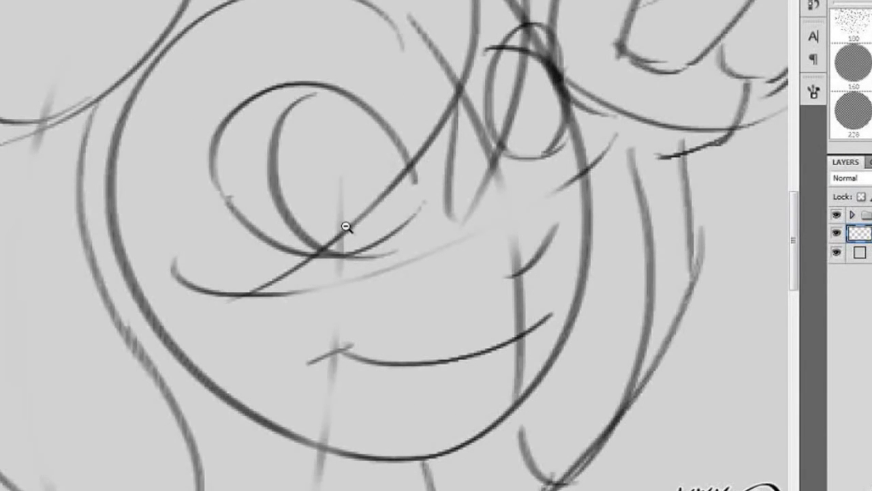
left_click(347, 227, "alt")
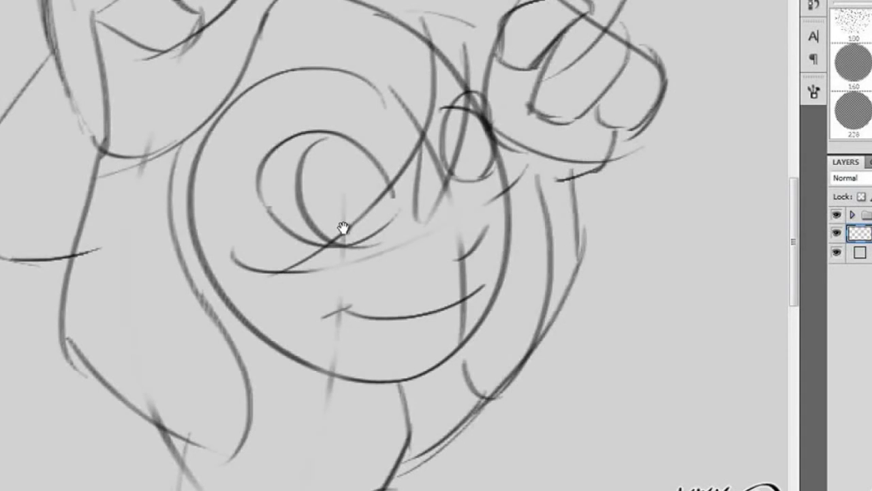
left_click(342, 227, "alt")
left_click(343, 230, "alt")
left_click(344, 236)
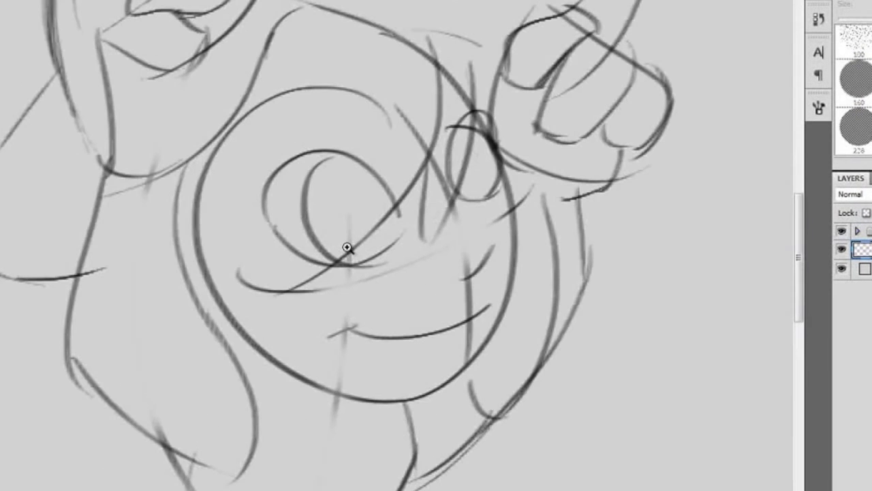
mouse_move(343, 202)
left_mouse_down()
mouse_move(433, 184)
mouse_move(136, 325)
mouse_move(563, 198)
mouse_move(384, 356)
mouse_move(448, 429)
mouse_move(396, 322)
mouse_move(471, 211)
mouse_move(411, 234)
mouse_move(455, 207)
mouse_move(456, 188)
left_mouse_up()
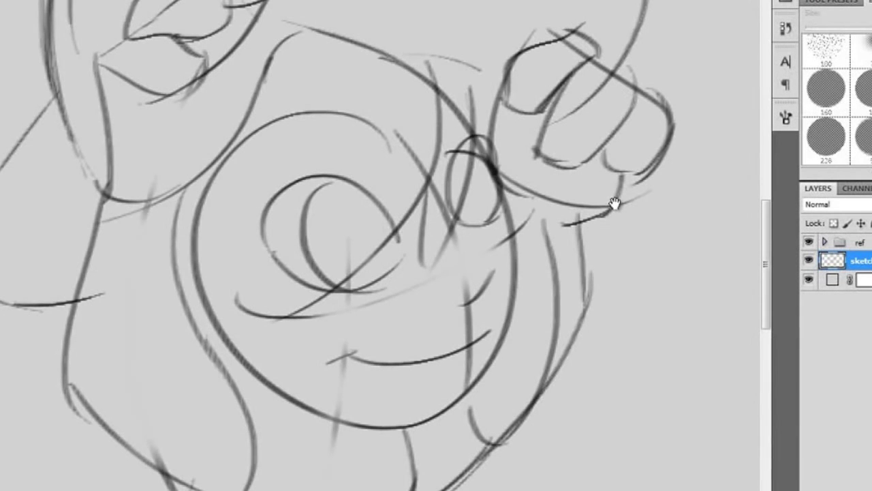
key("b")
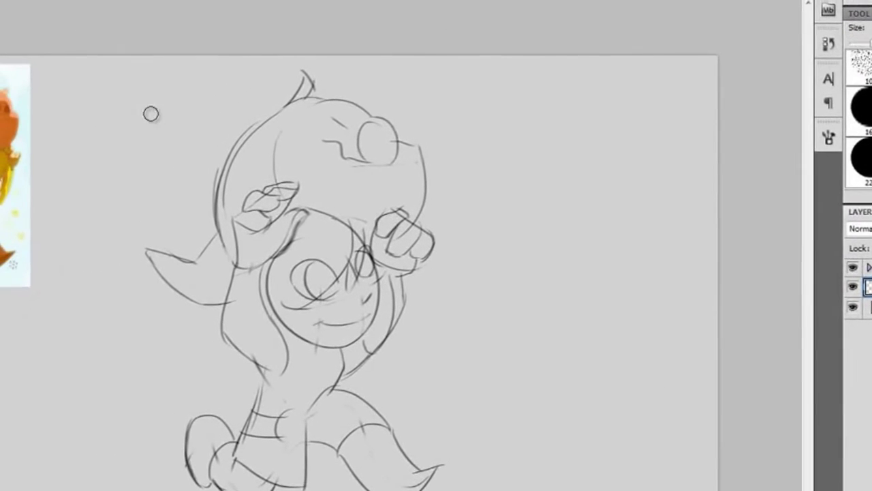
Resample the image to a resolution of 300 pixels/inch
key("alt+i")
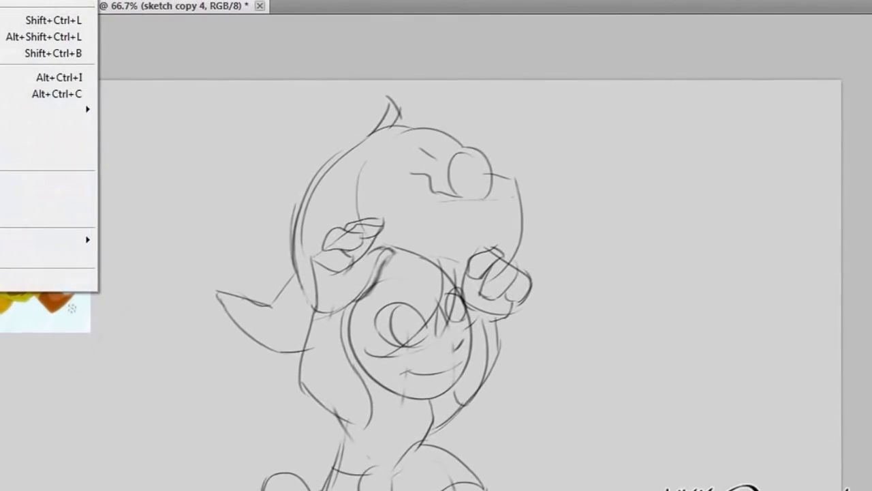
key("Escape")
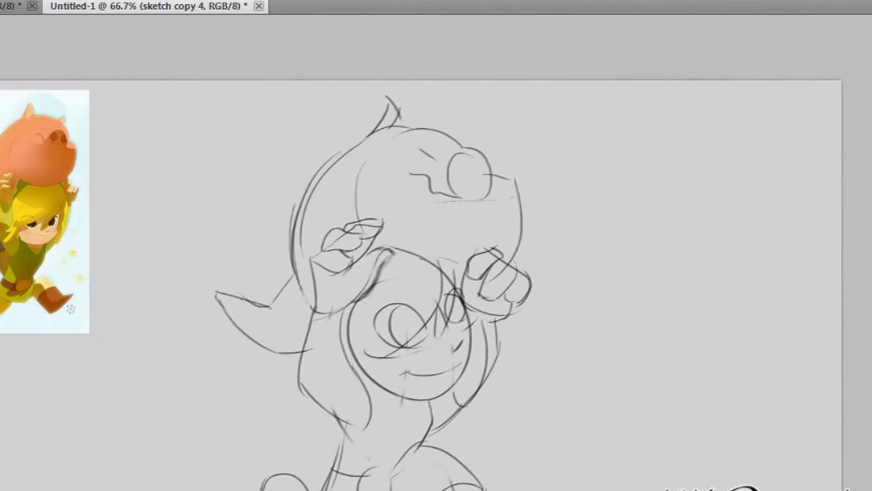
key("alt+i")
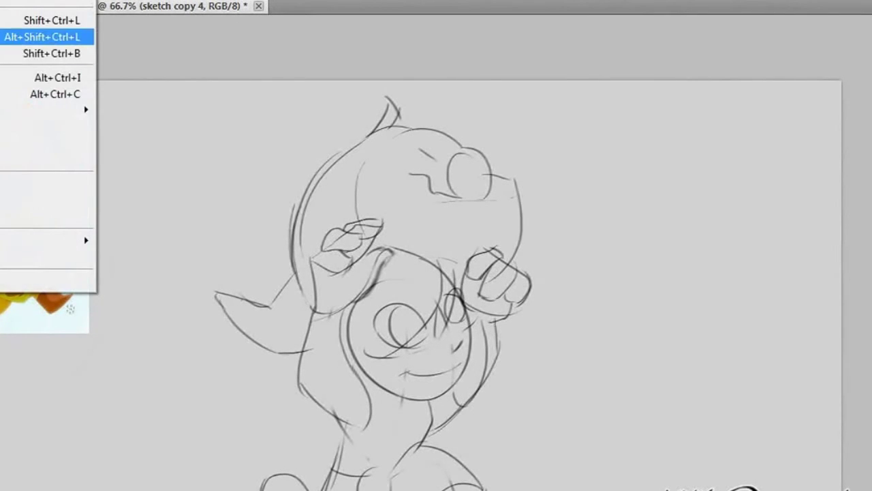
left_click(47, 78)
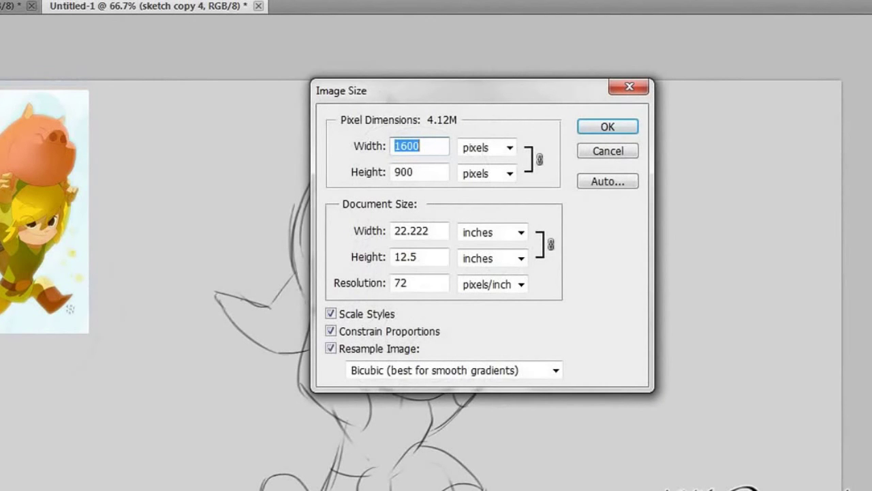
double_click(418, 285)
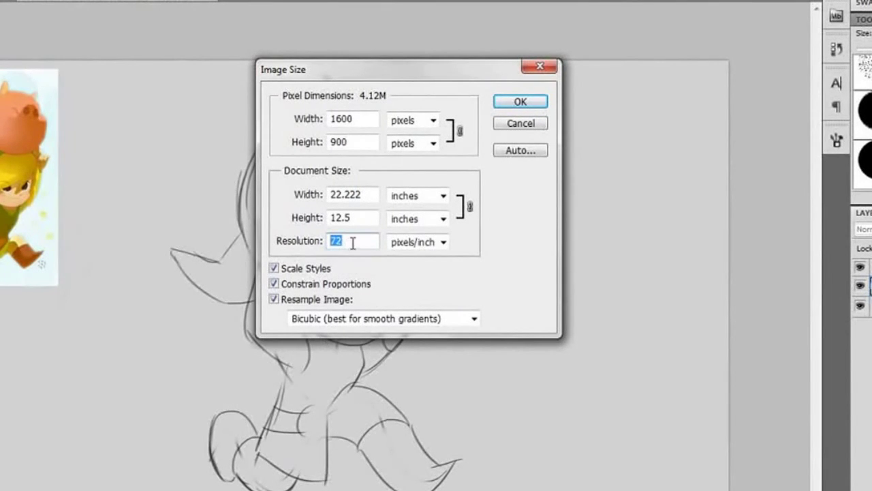
type("300")
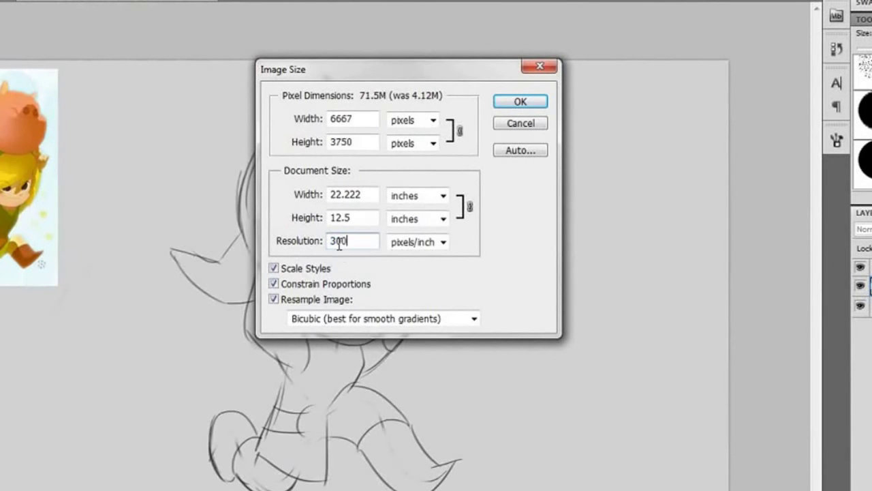
left_click(520, 103)
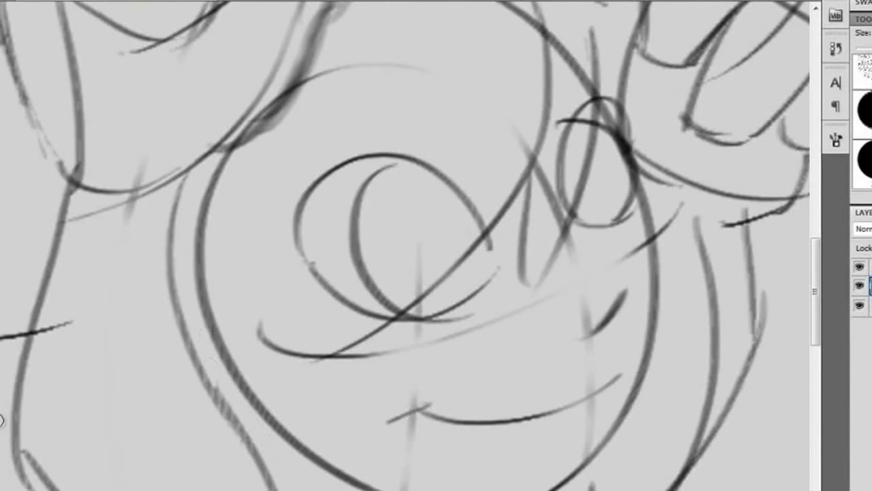
Review the pixel dimensions, resolution and Constrain Proportions option in the Image Size settings, leaving the values as they are
left_click(292, 276, "alt")
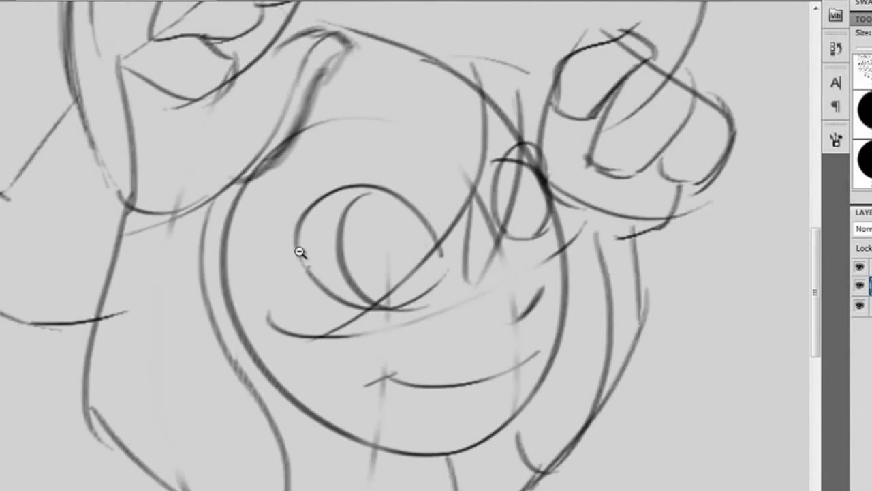
left_click(340, 232, "alt")
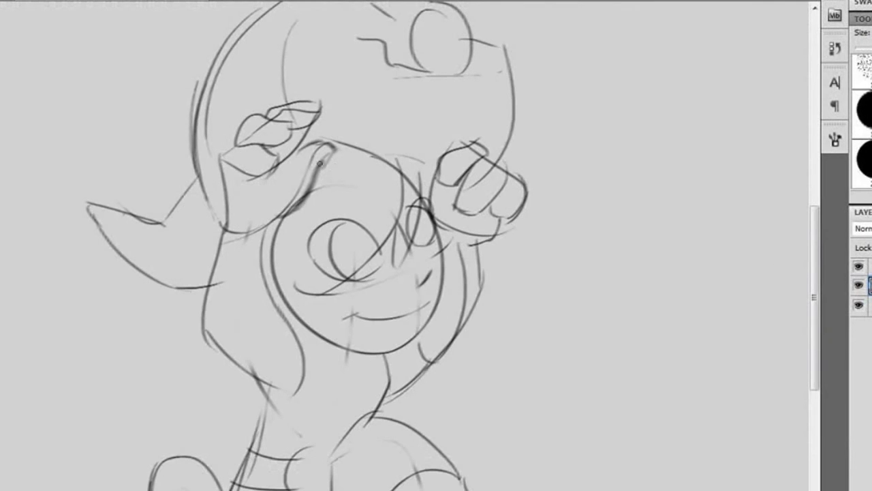
mouse_move(310, 263)
left_mouse_down()
mouse_move(333, 179)
mouse_move(263, 364)
mouse_move(308, 201)
mouse_move(288, 208)
mouse_move(286, 228)
left_mouse_up()
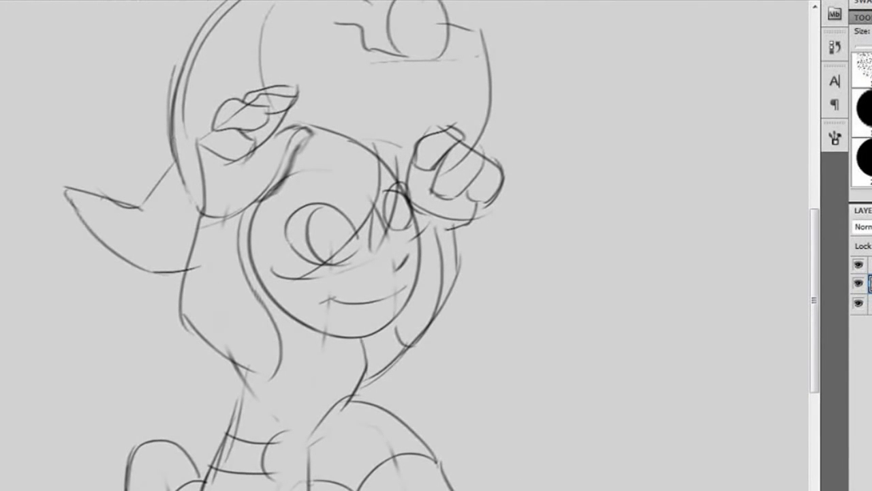
key("alt+i")
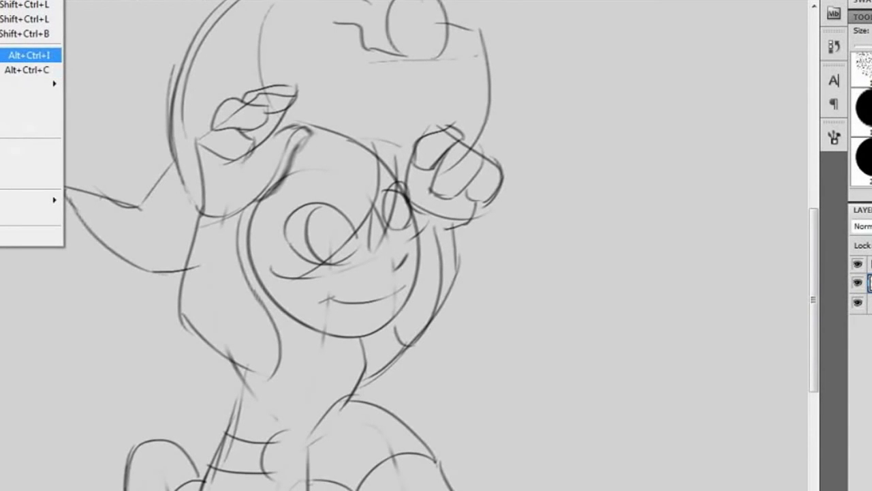
key("Down")
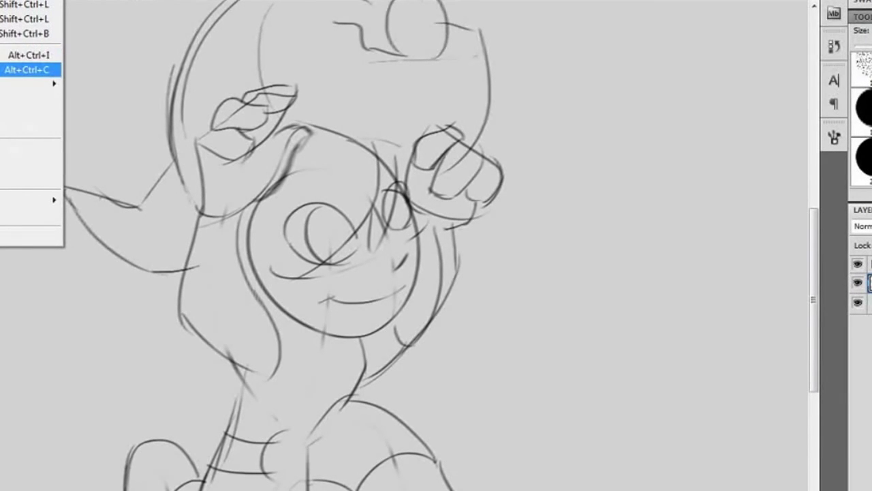
key("Up")
key("Return")
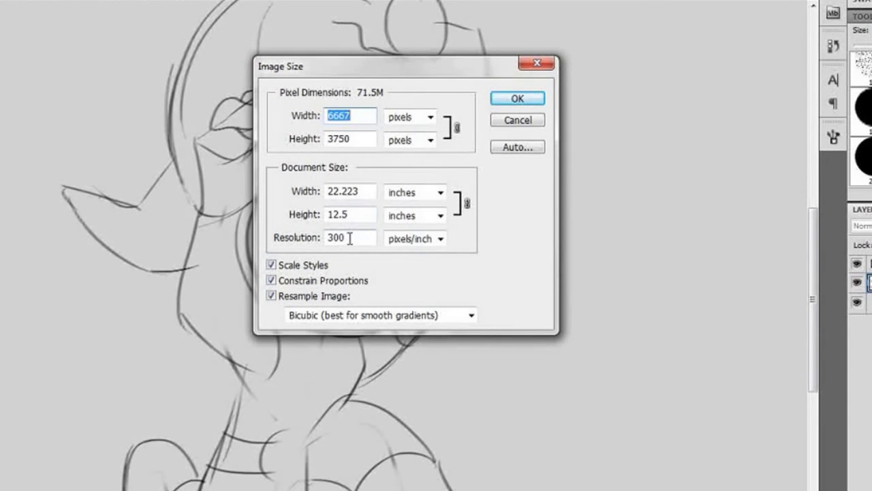
left_click_drag(349, 242, 318, 240)
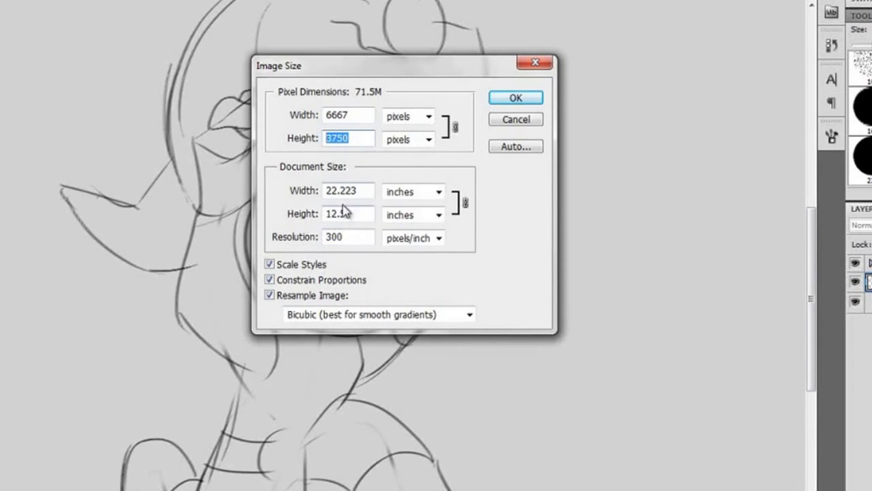
left_click(270, 281)
left_click(270, 280)
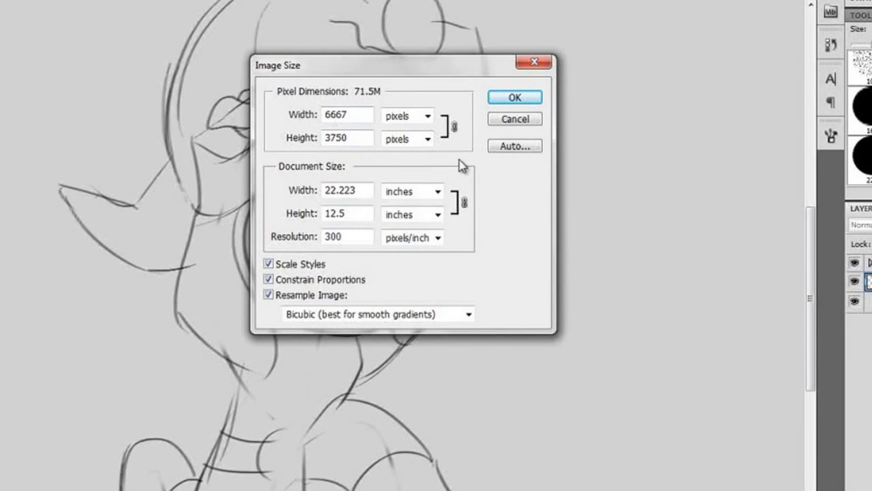
key("Tab")
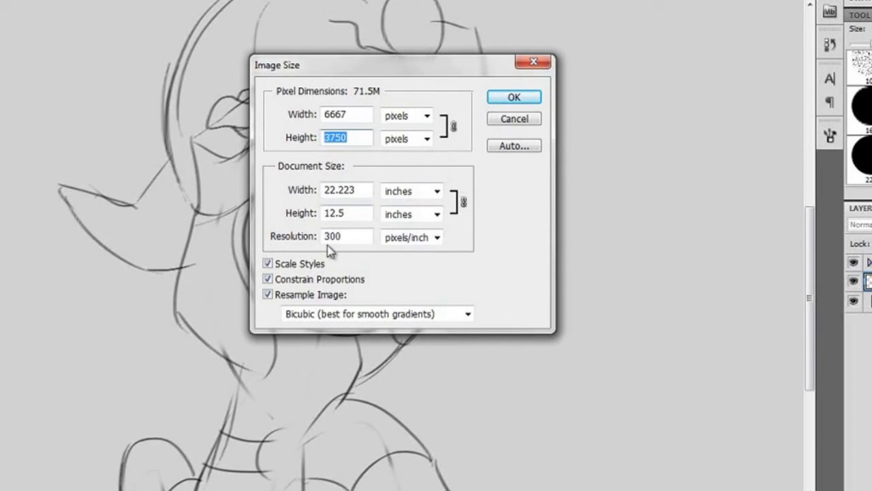
left_click(268, 279)
left_click(268, 279)
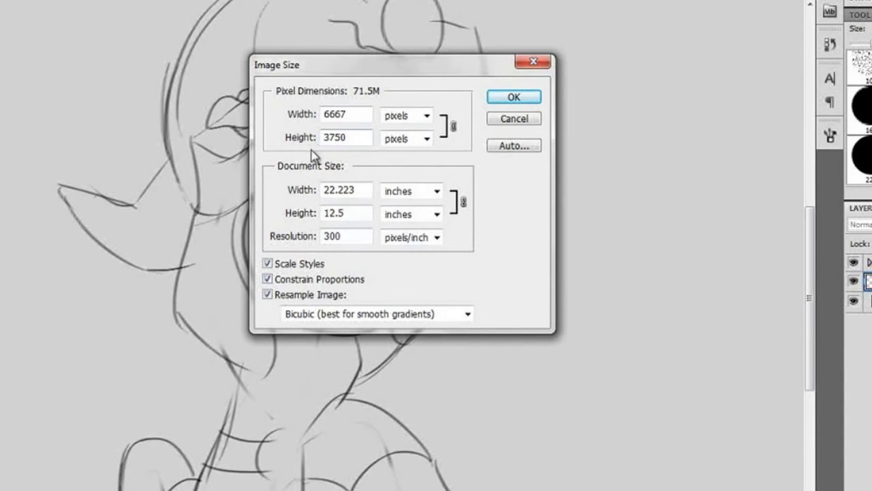
left_click(516, 97)
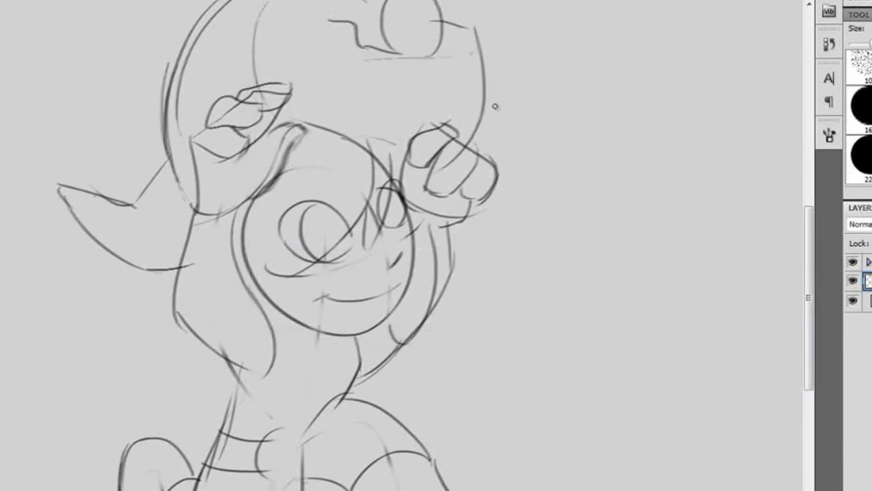
left_click(339, 282, "alt")
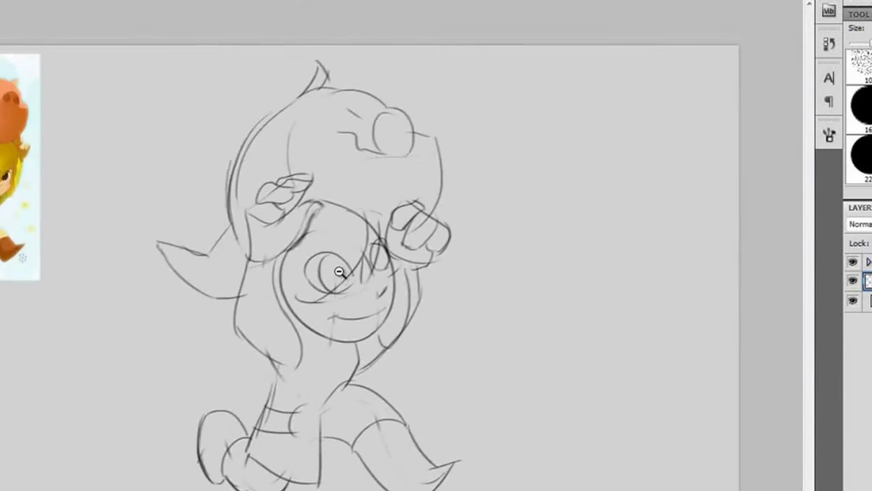
Extend the canvas upward by setting its height to 18 inches with the anchor at bottom center
left_click(340, 273, "alt")
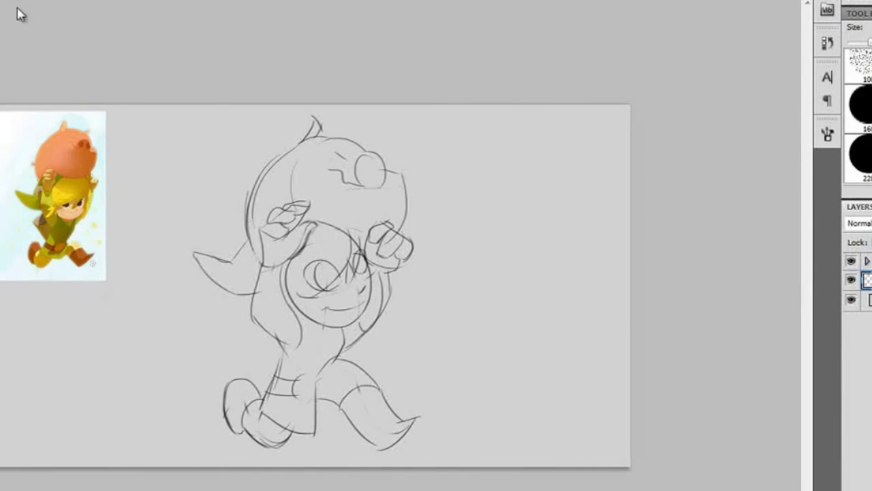
key("alt+i")
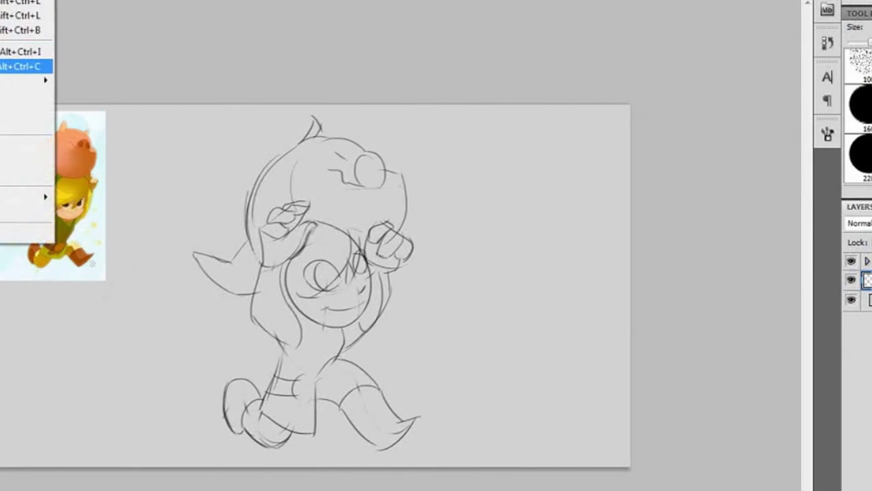
key("Return")
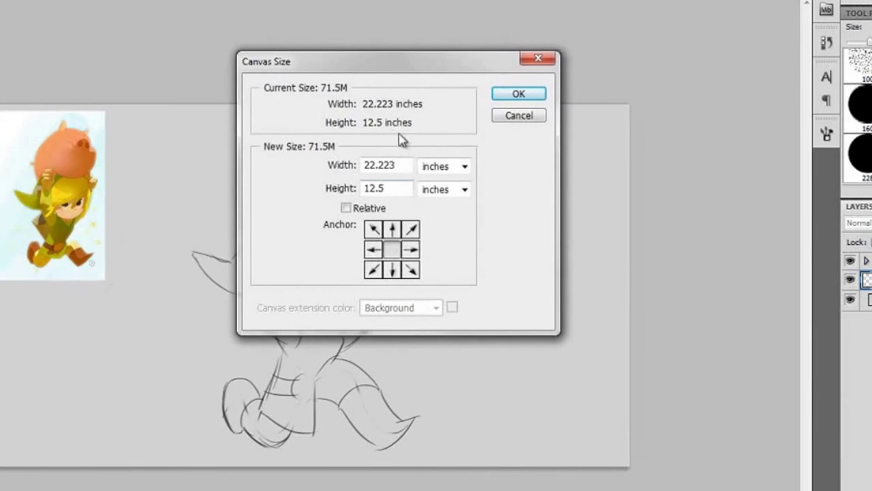
left_click_drag(401, 166, 347, 170)
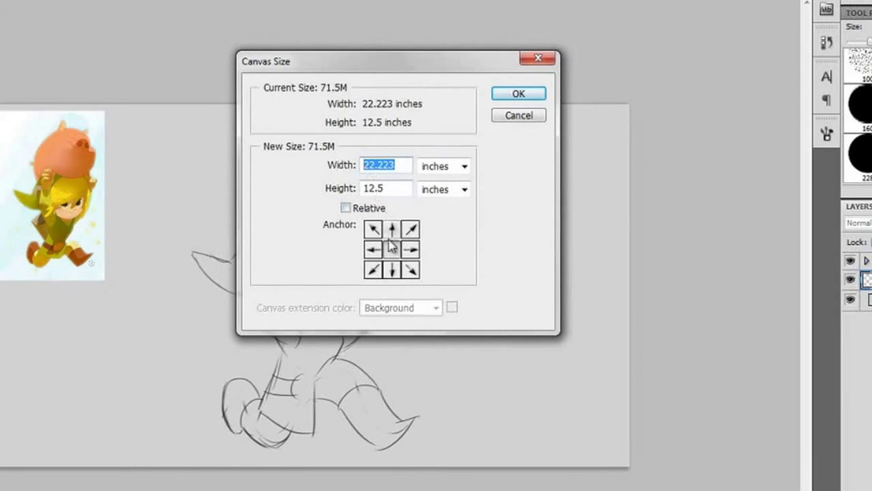
left_click(392, 270)
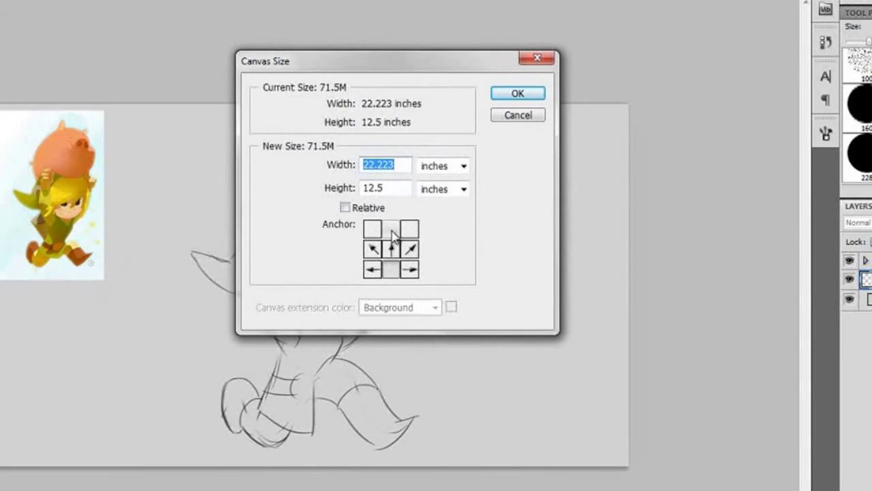
left_click(392, 230)
left_click(390, 270)
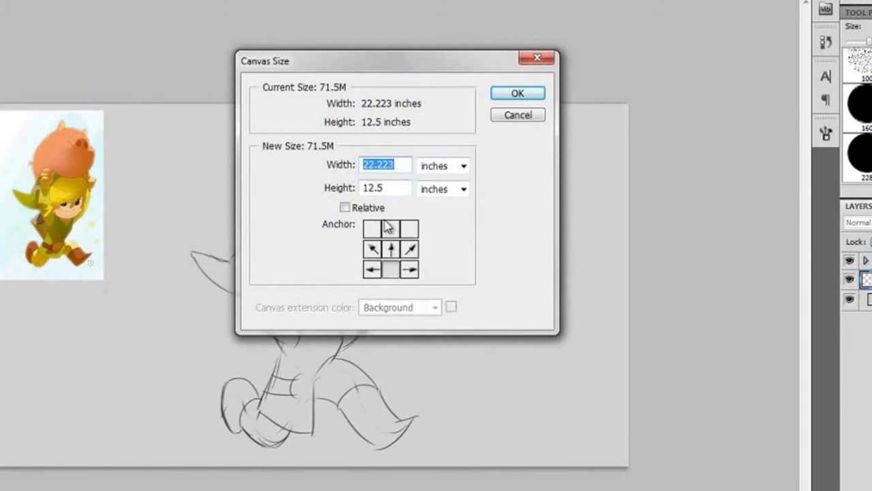
key("Tab")
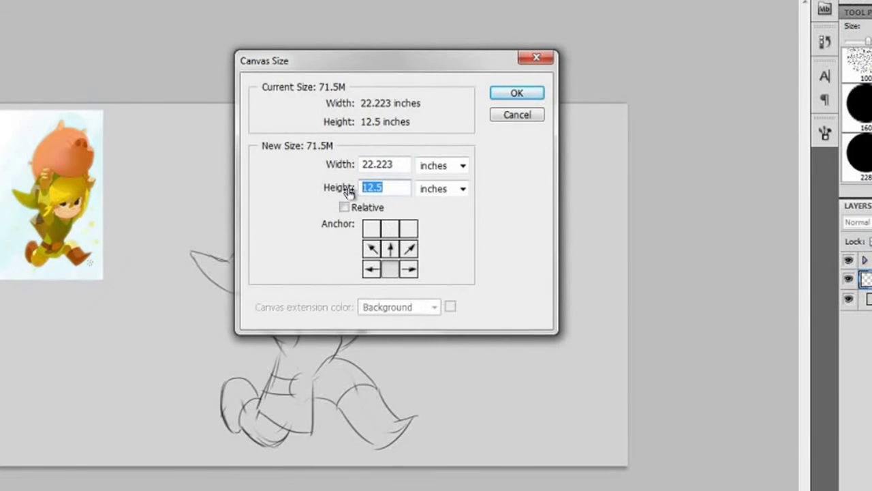
type("18")
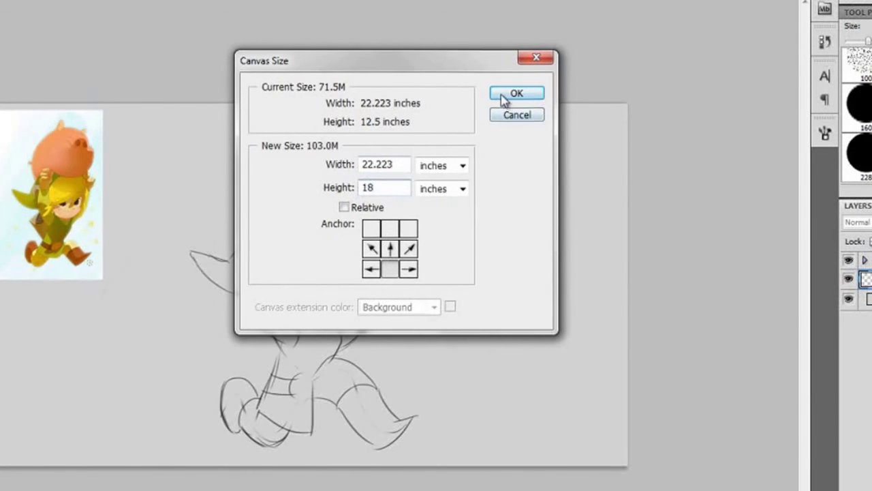
left_click(508, 94)
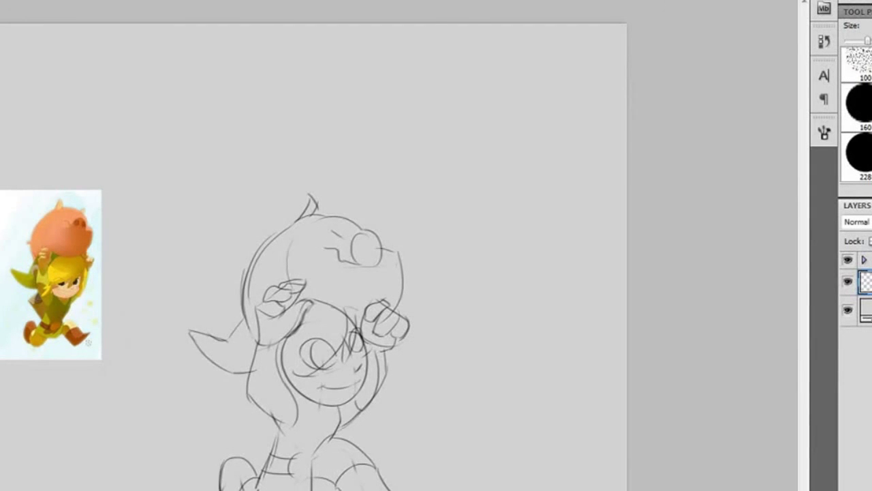
key("alt+i")
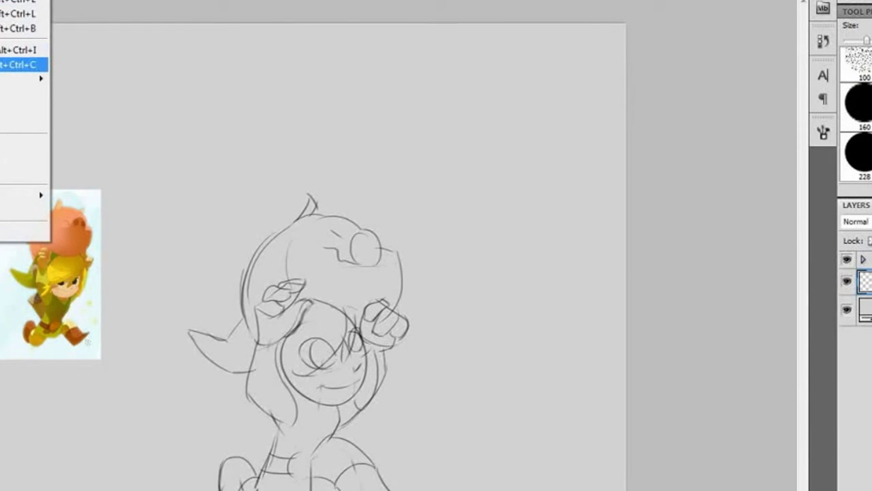
key("Return")
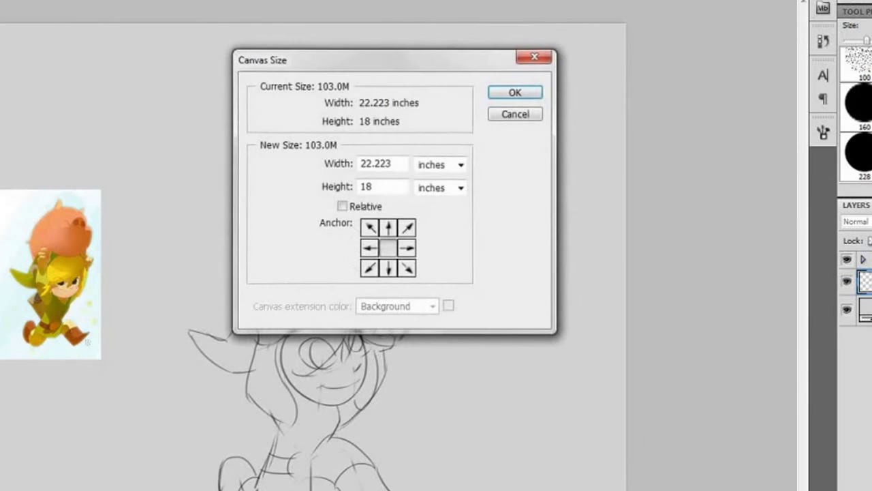
left_click(523, 116)
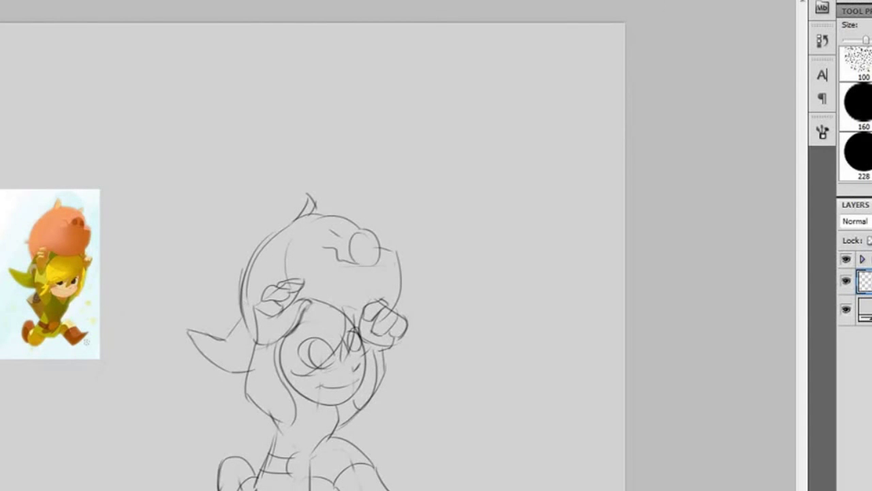
Mark out a crop area across the character's raised hands and forehead, and cancel the crop
key("v")
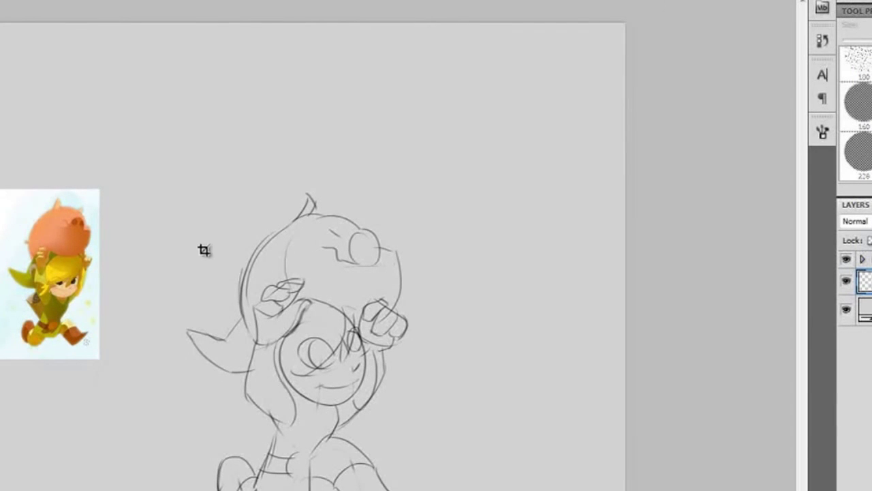
mouse_move(210, 266)
left_mouse_down()
mouse_move(426, 426)
mouse_move(424, 435)
left_mouse_up()
right_click(383, 306)
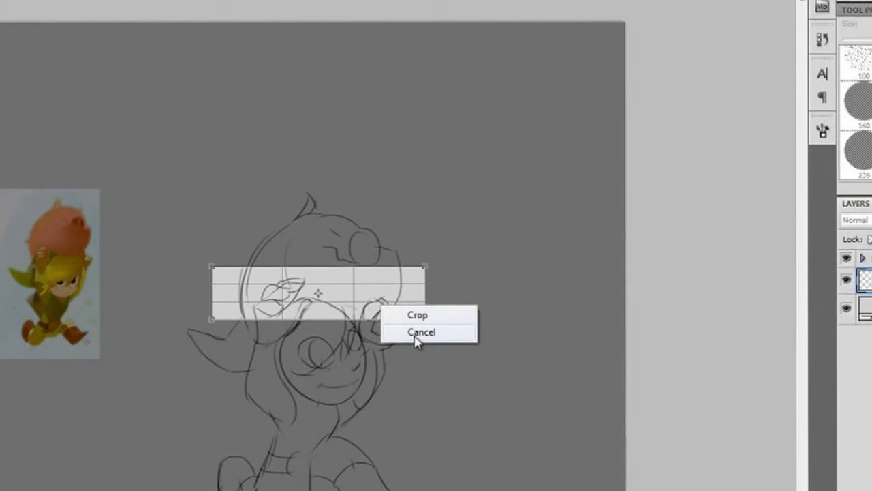
left_click(415, 333)
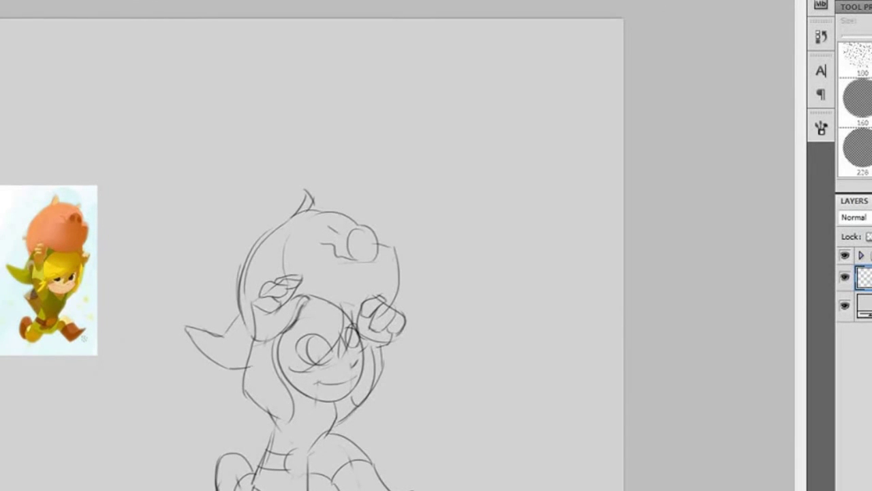
Crop the canvas to the area around the character's face and raised hands
mouse_move(223, 261)
left_mouse_down()
mouse_move(289, 327)
mouse_move(405, 418)
left_mouse_up()
right_click(334, 325)
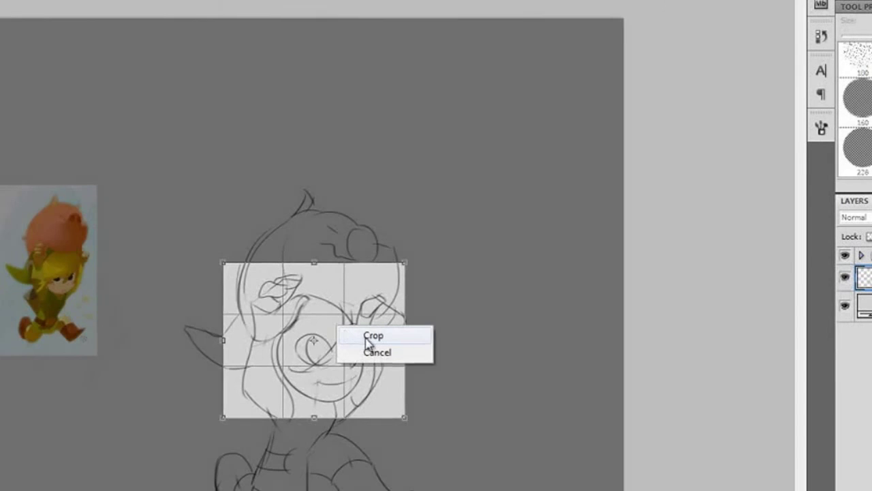
left_click(364, 336)
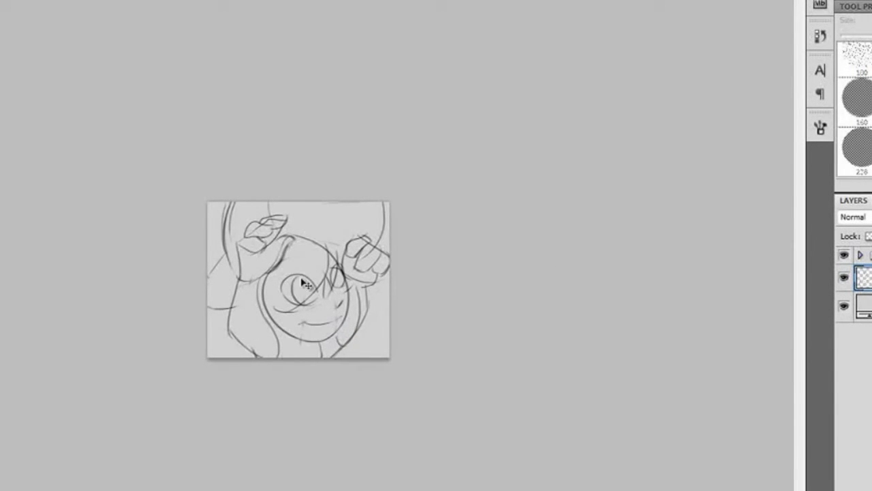
Shift the sketch layer inside the cropped canvas, and undo both the move and the crop
mouse_move(313, 310)
left_mouse_down()
mouse_move(311, 230)
mouse_move(315, 321)
mouse_move(382, 315)
mouse_move(235, 364)
mouse_move(279, 330)
mouse_move(310, 273)
left_mouse_up()
key("ctrl+z")
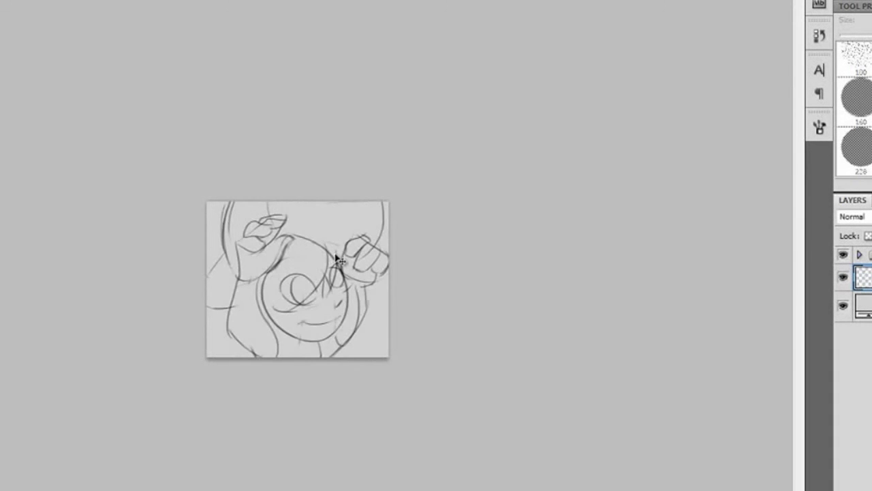
key("ctrl+alt+z")
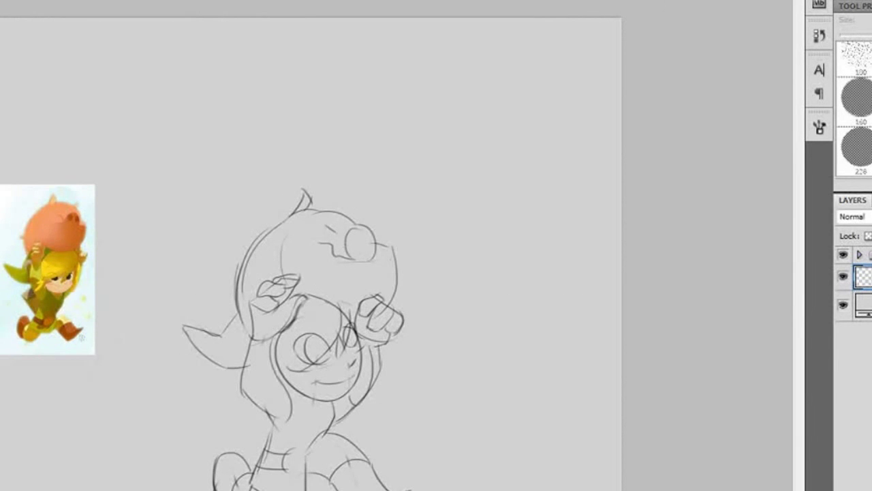
Reduce the canvas to 5 by 5 inches with the anchor at bottom center, and move the sketch layer down within it
key("alt+i")
left_click(21, 59)
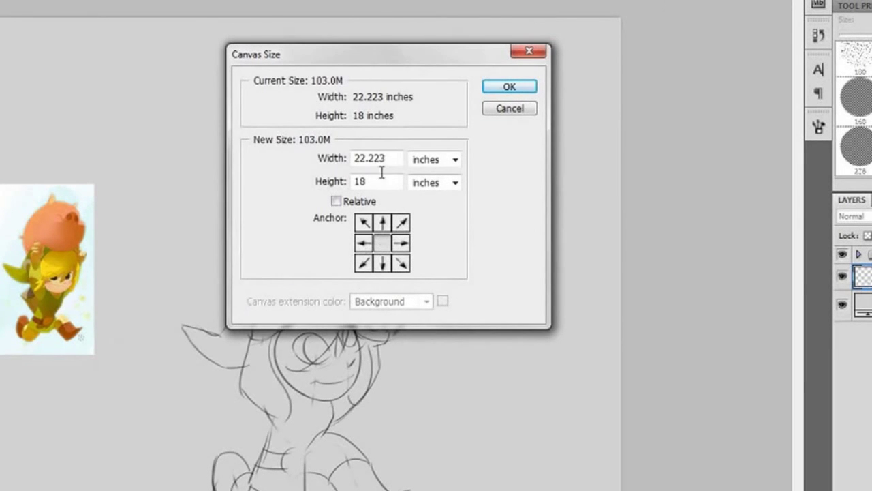
left_click_drag(388, 159, 341, 181)
type("55")
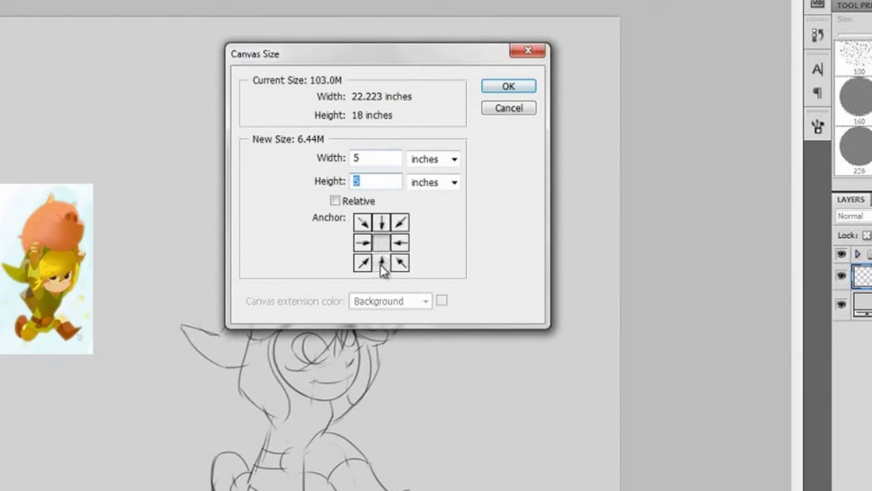
left_click(381, 262)
left_click(510, 95)
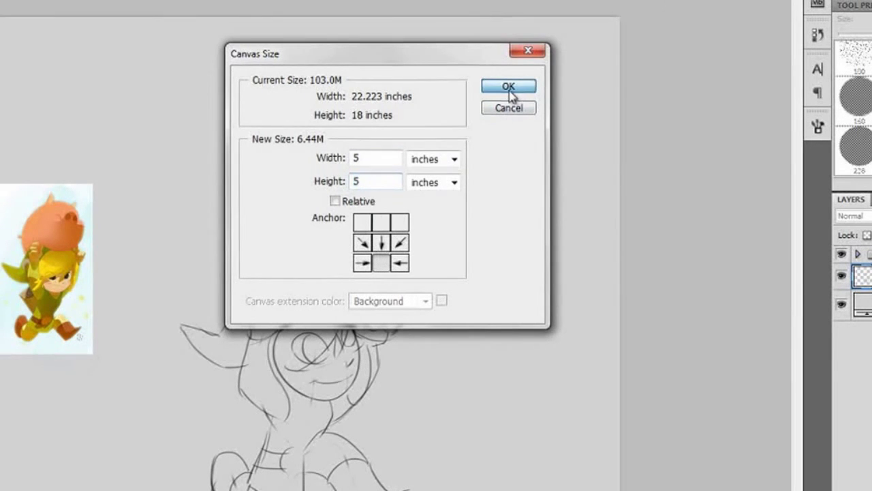
left_click(358, 183)
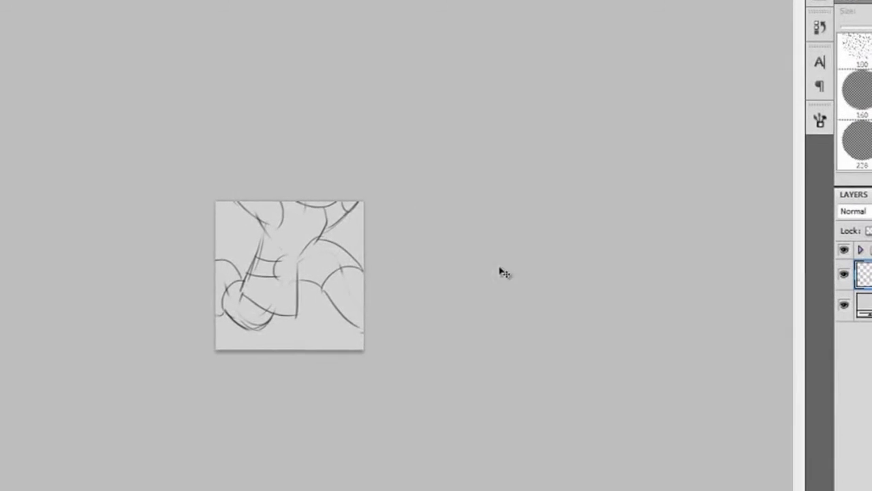
left_click_drag(204, 202, 199, 254)
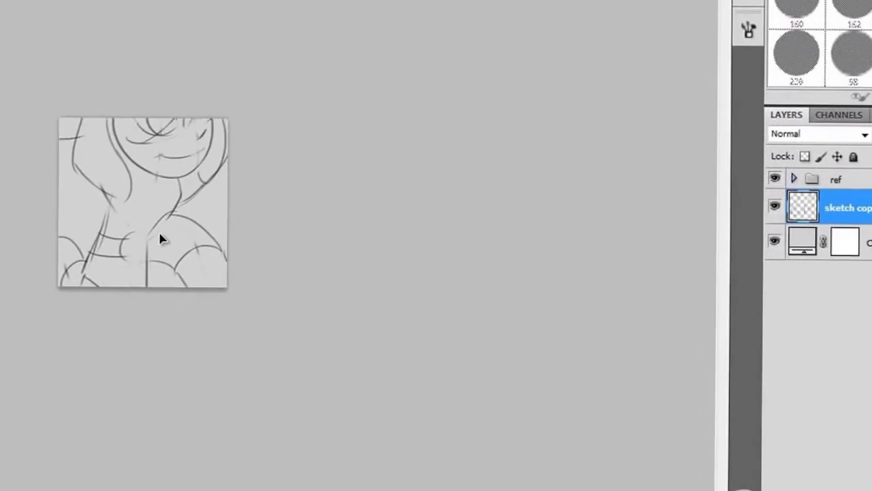